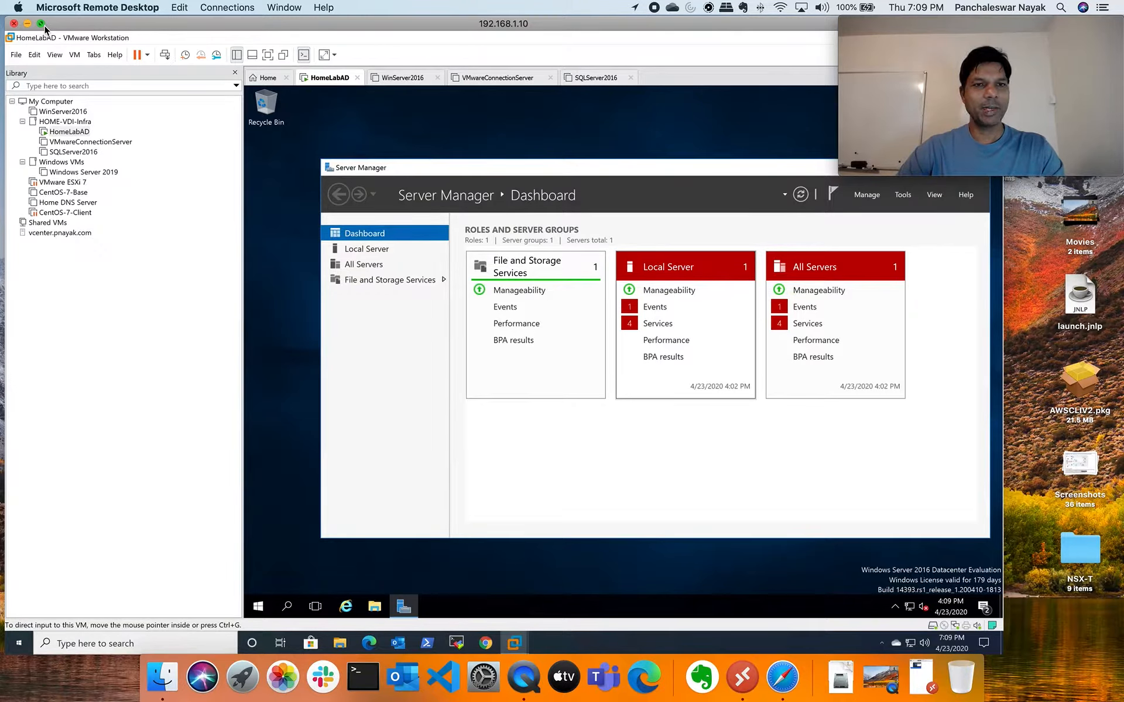
# Switch the HomeLabAD VM to full screen, showing the Server Manager Dashboard
pyautogui.click(268, 55)
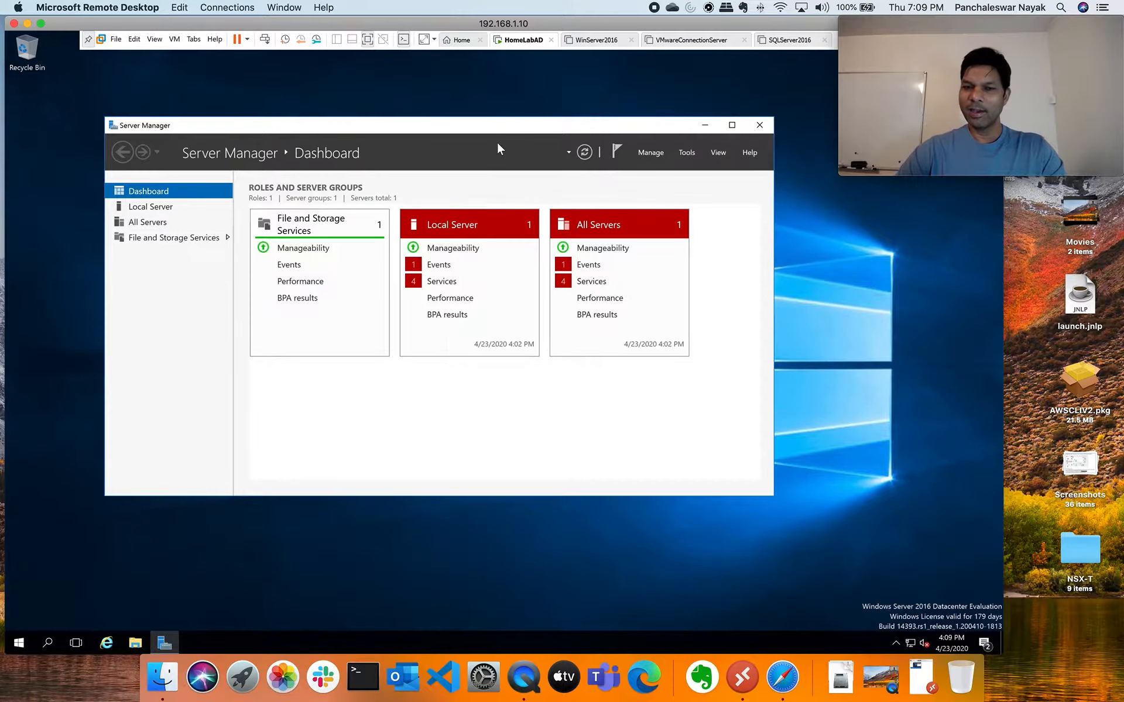
# Make the Add Roles and Features wizard skip its opening page by default, then cancel it
pyautogui.click(651, 154)
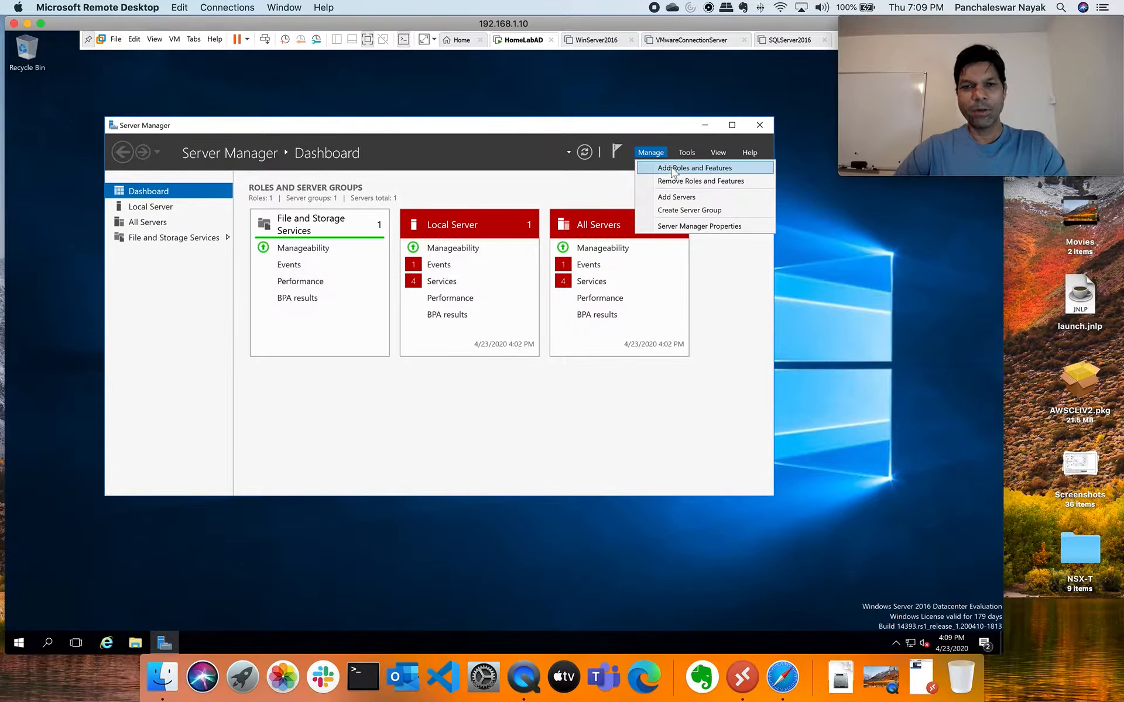
pyautogui.click(673, 170)
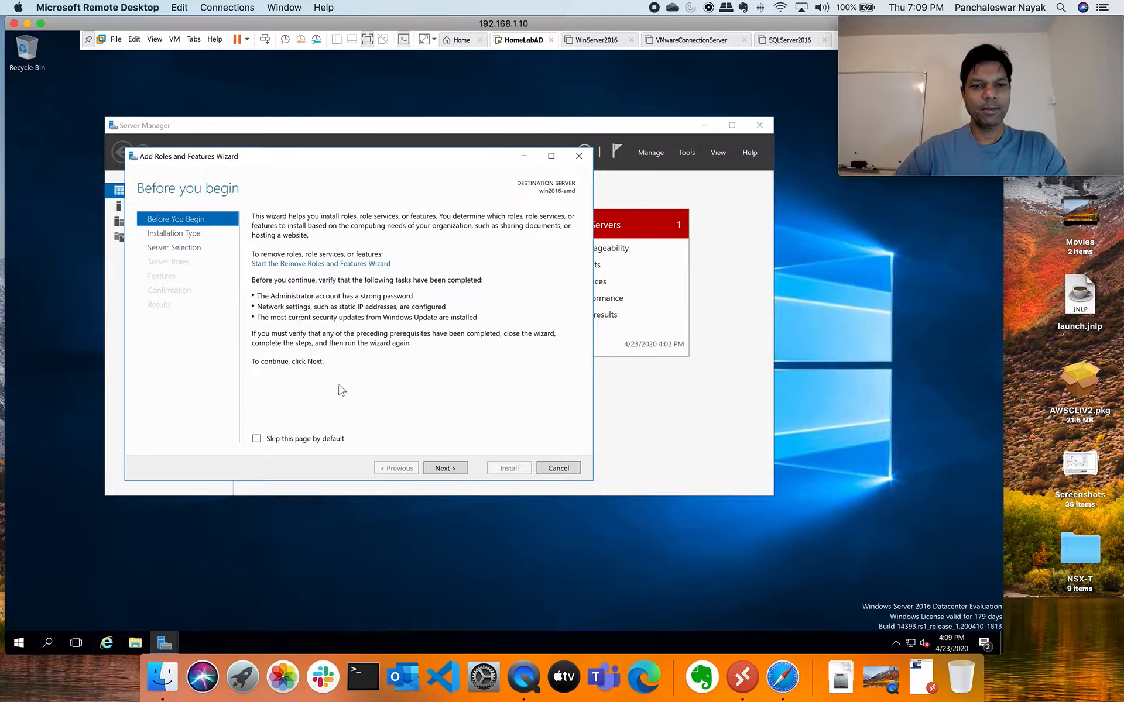
pyautogui.click(257, 440)
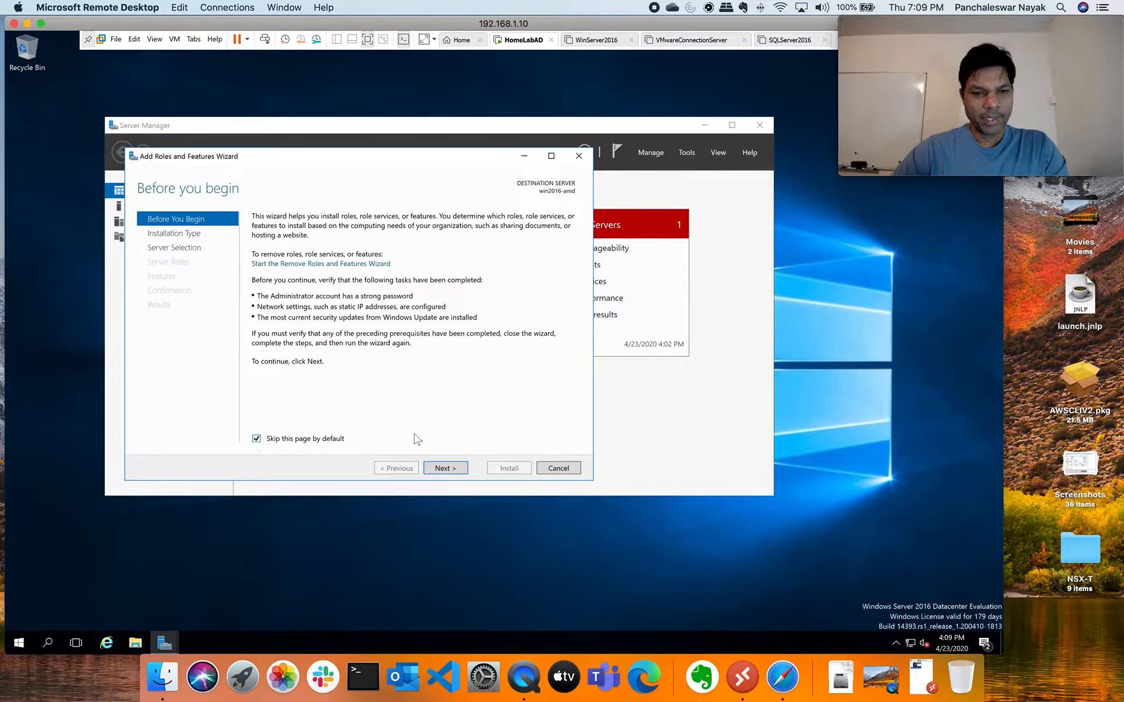
pyautogui.click(445, 468)
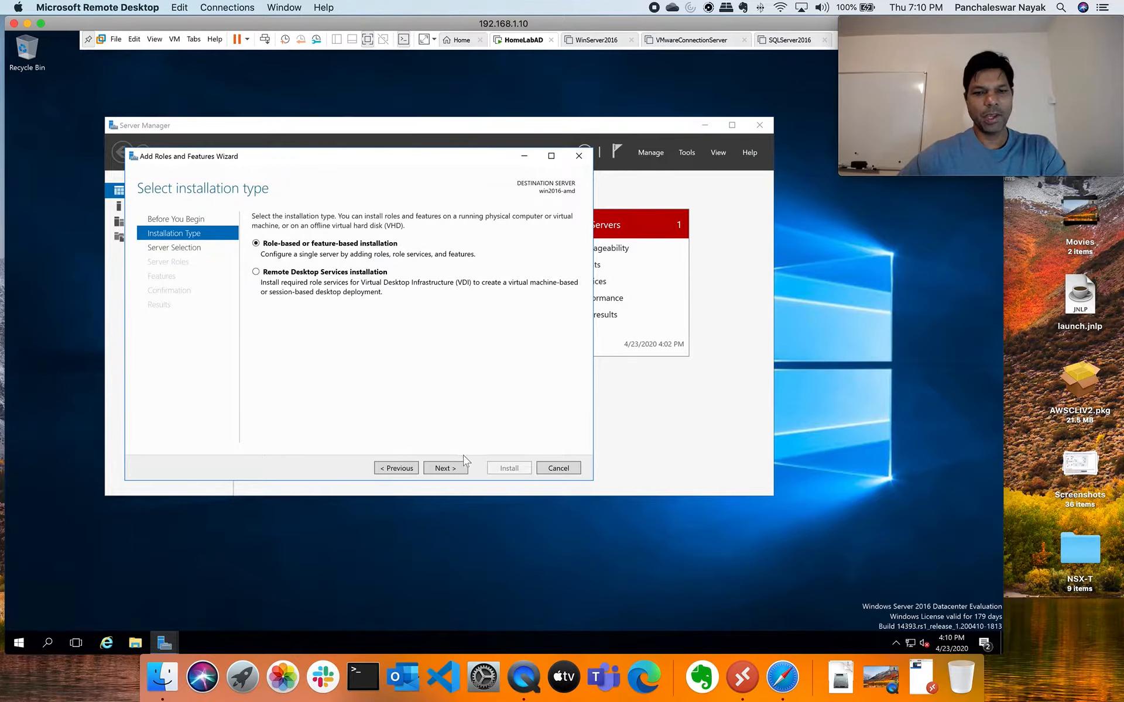
pyautogui.click(451, 469)
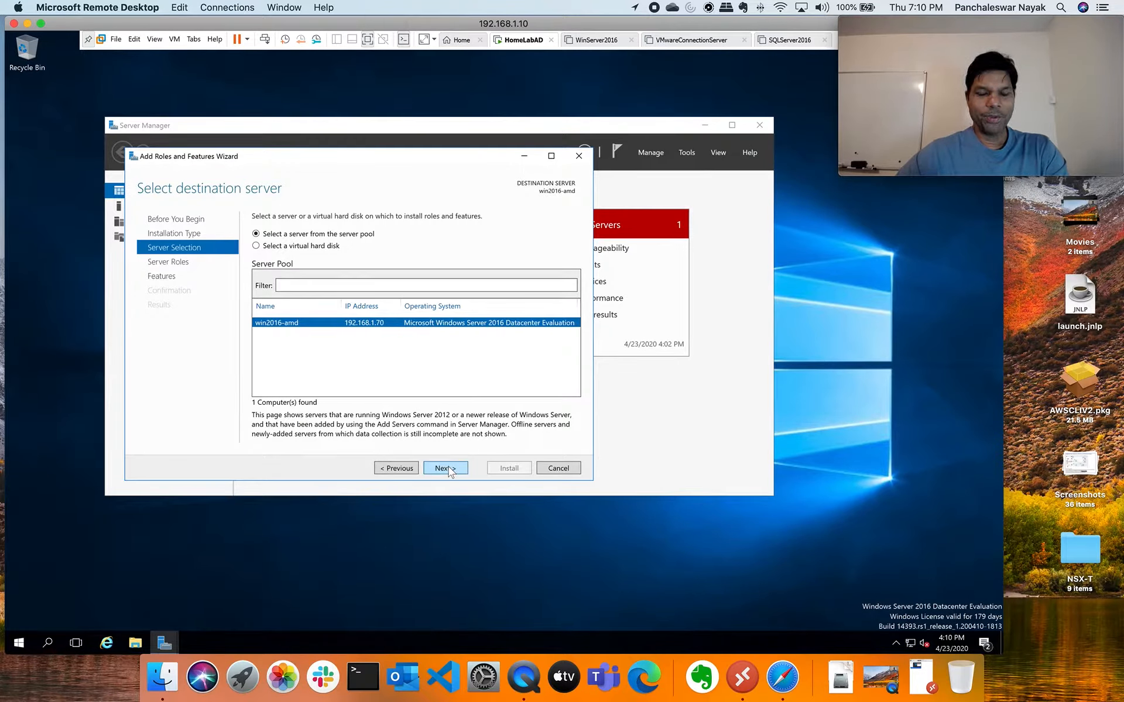
pyautogui.click(559, 472)
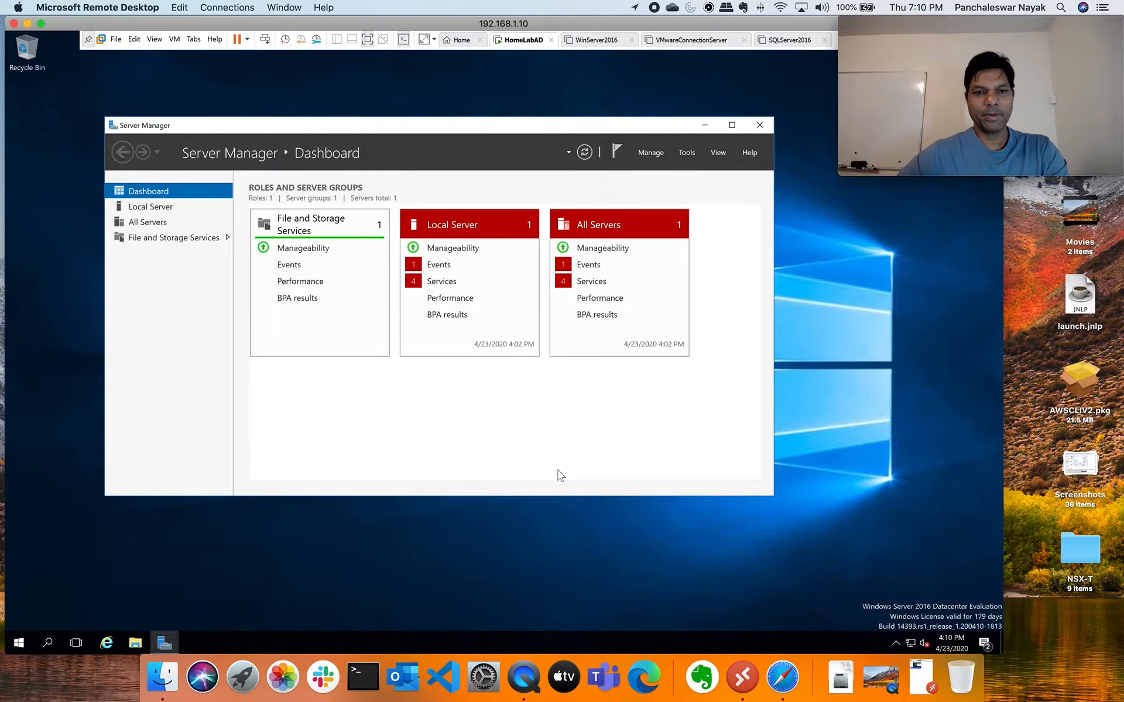
# Minimize Server Manager and open Ethernet0's properties from Network and Sharing Center's adapter settings
pyautogui.click(706, 126)
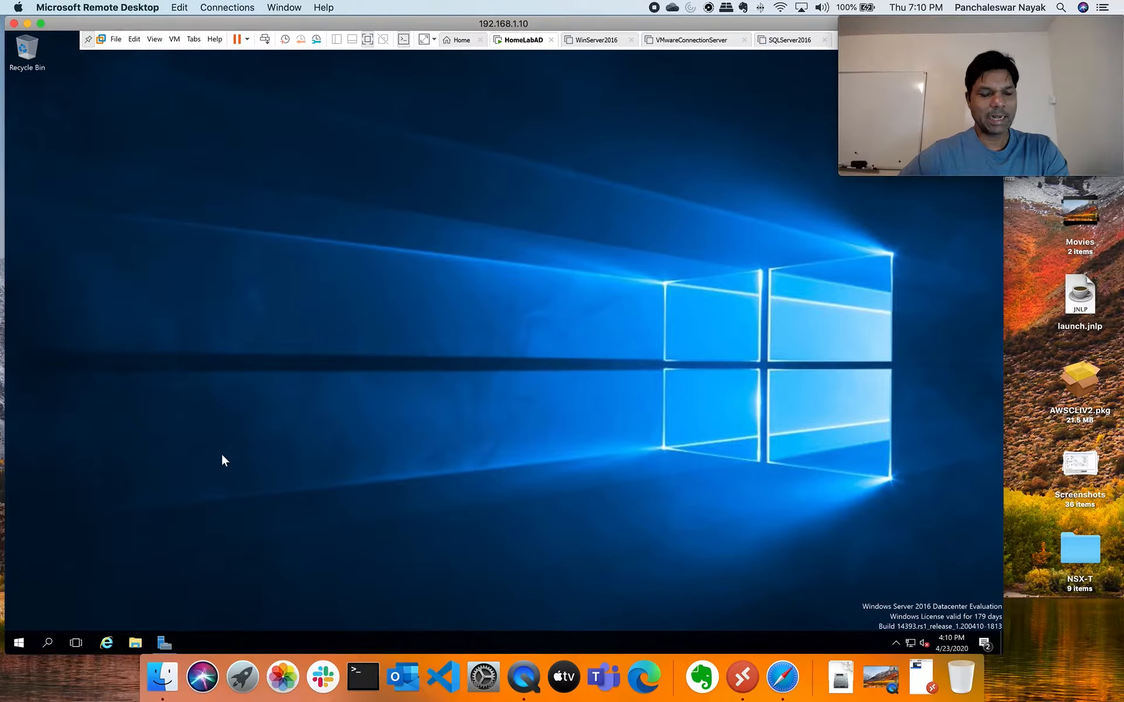
pyautogui.click(135, 643)
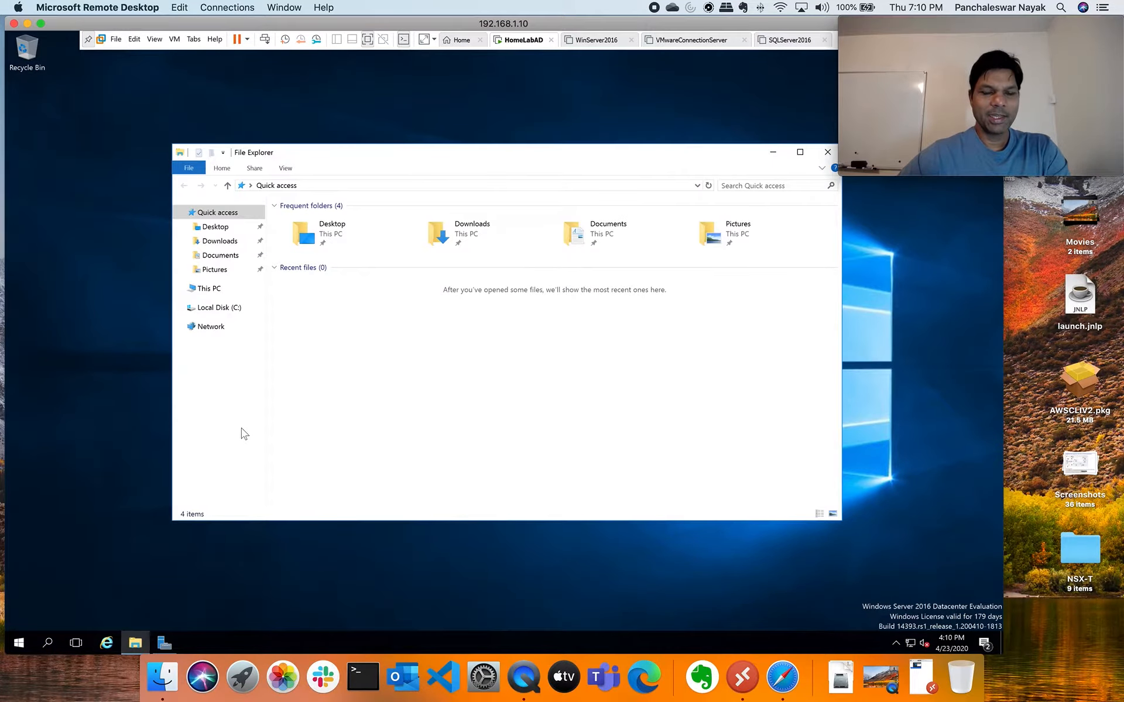
pyautogui.click(215, 327)
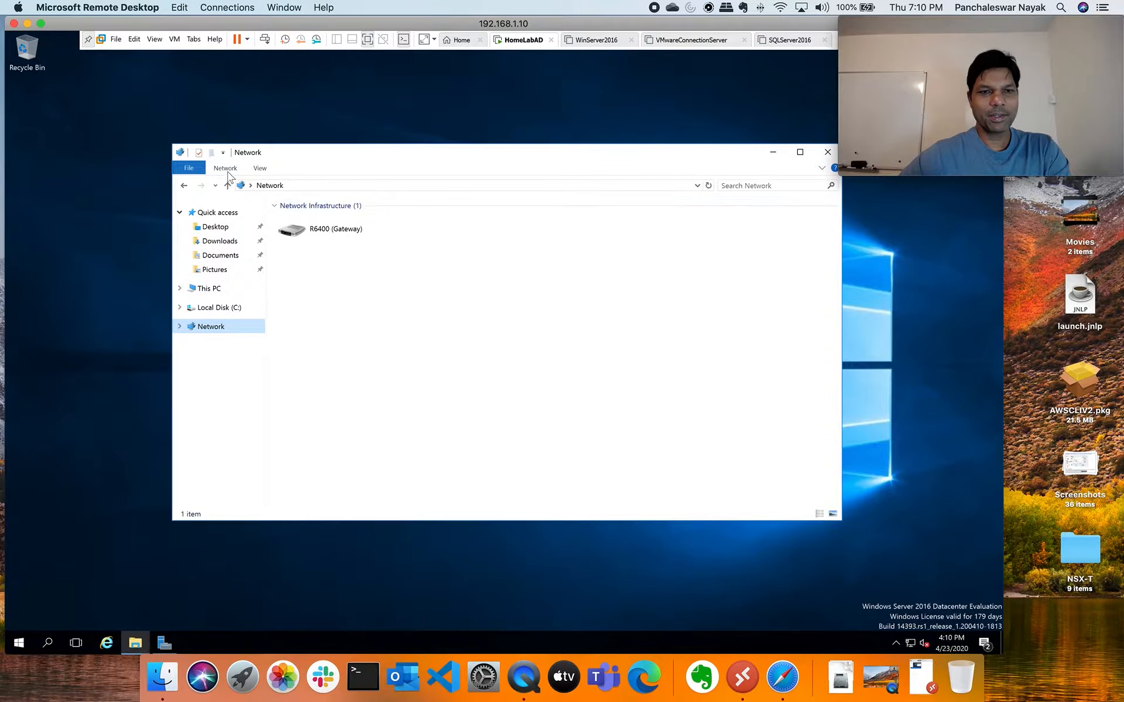
pyautogui.click(226, 168)
pyautogui.click(433, 192)
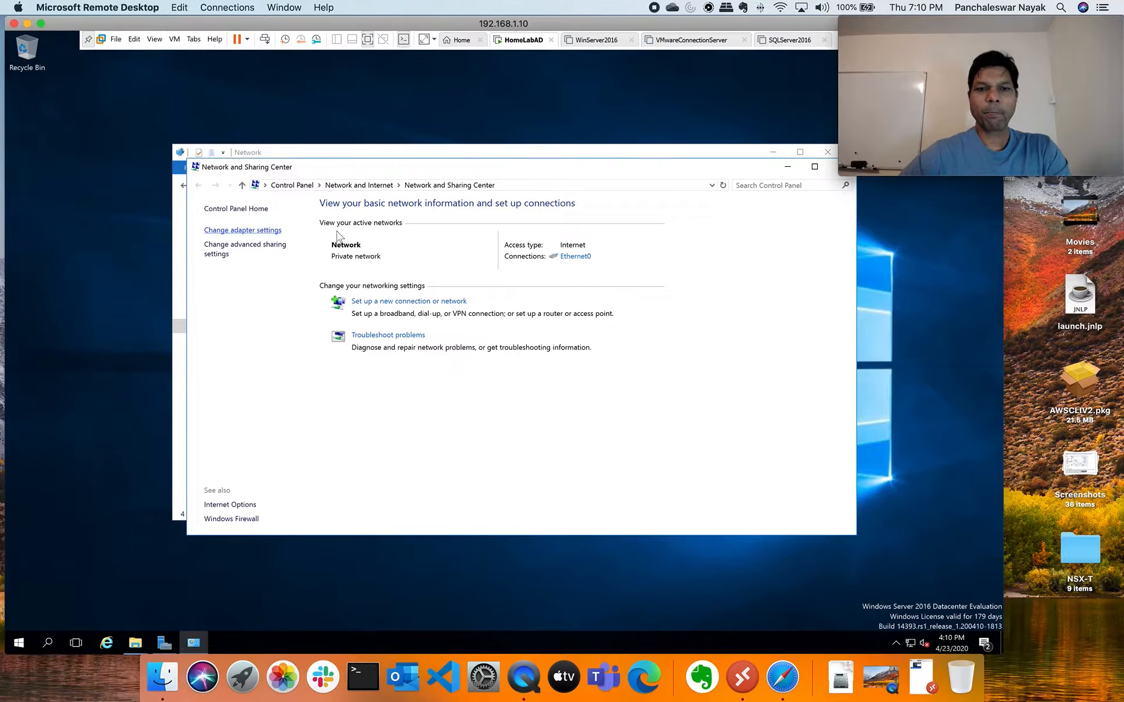
pyautogui.click(281, 230)
pyautogui.rightClick(255, 236)
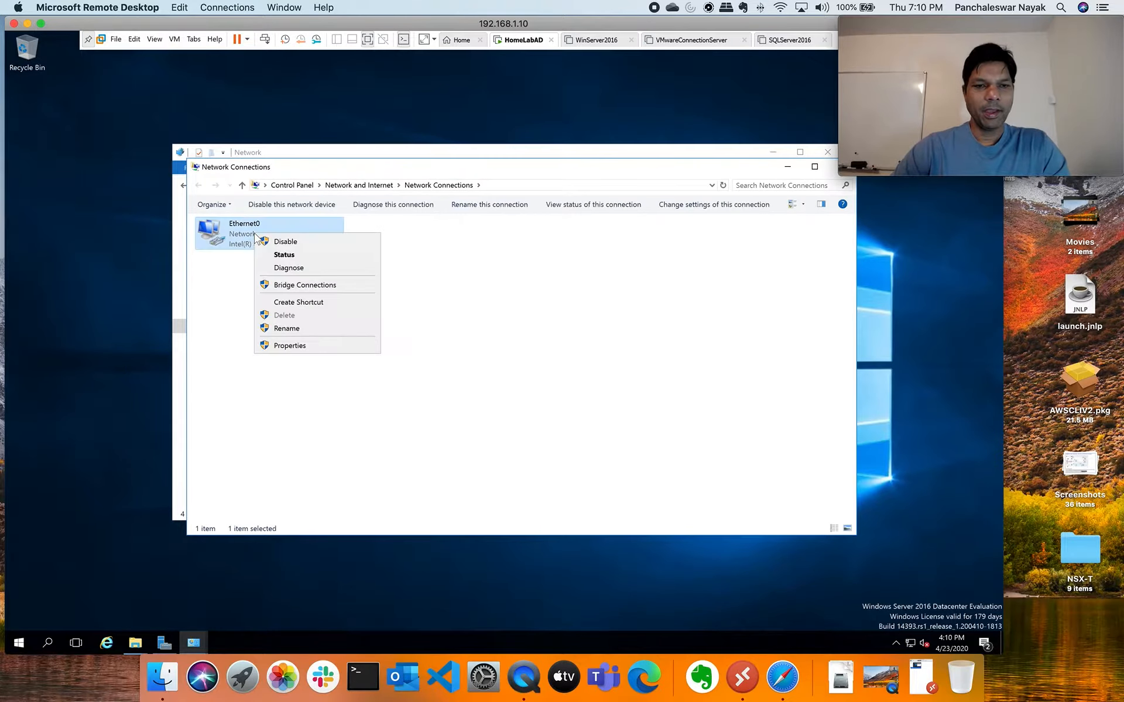
pyautogui.click(290, 346)
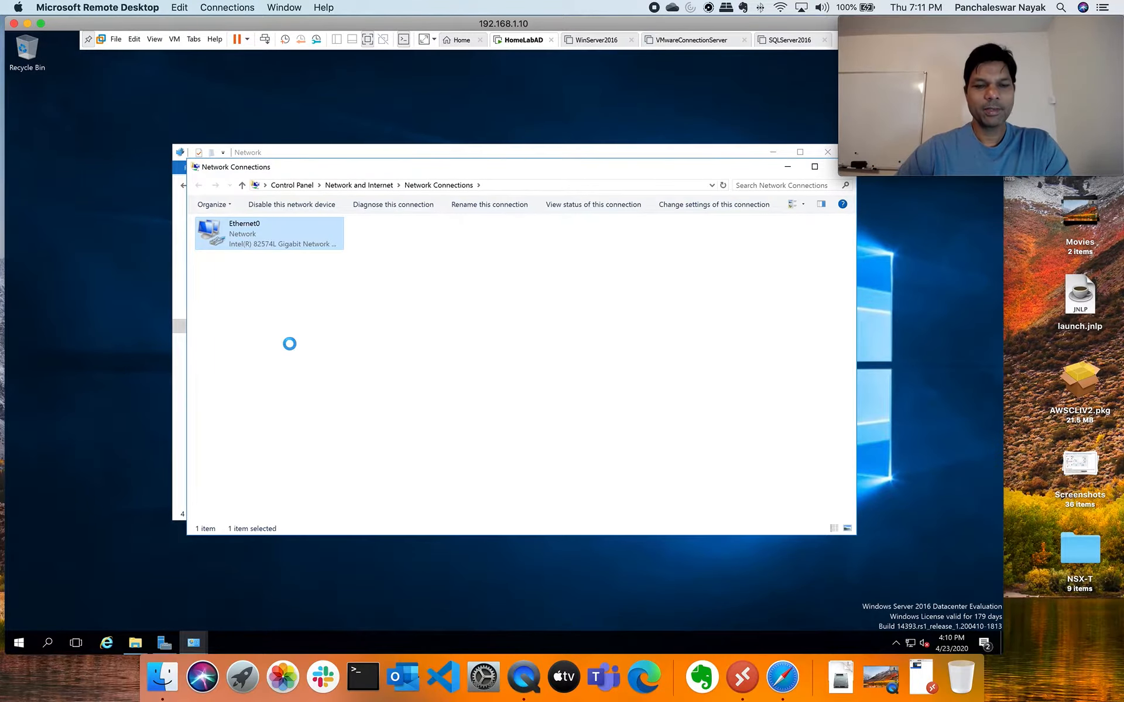
# Give Ethernet0 static IPv4 192.168.1.21, mask 255.255.255.0, gateway 192.168.1.1
pyautogui.click(332, 336)
pyautogui.click(371, 390)
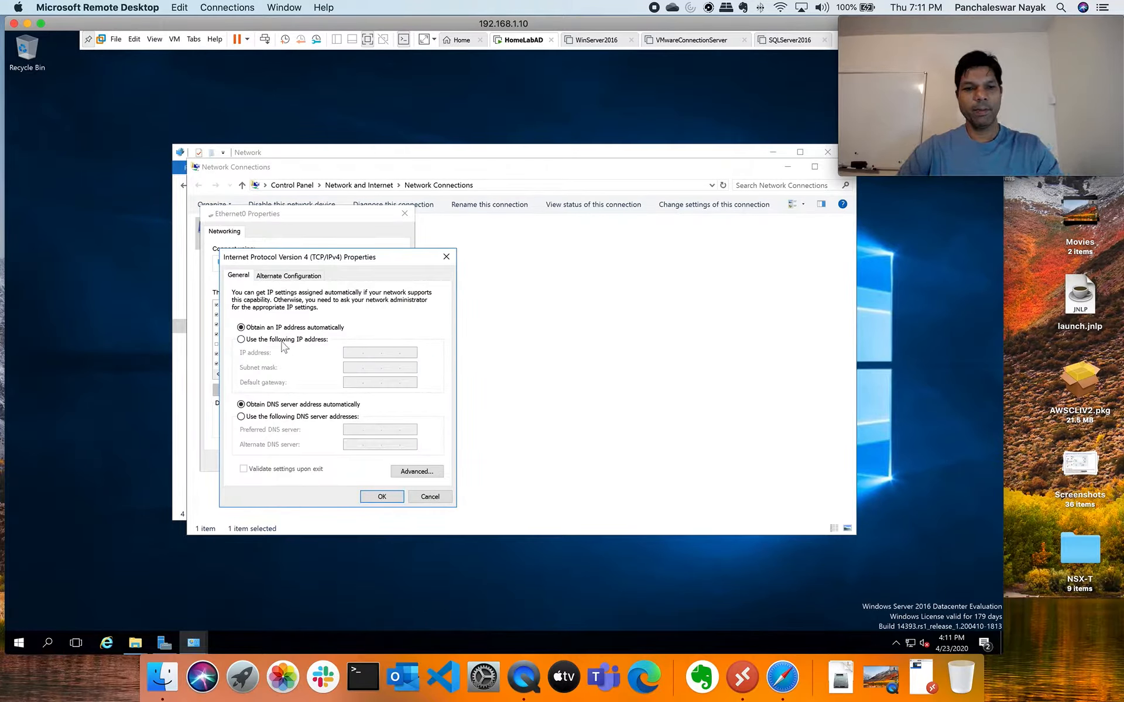
pyautogui.click(241, 339)
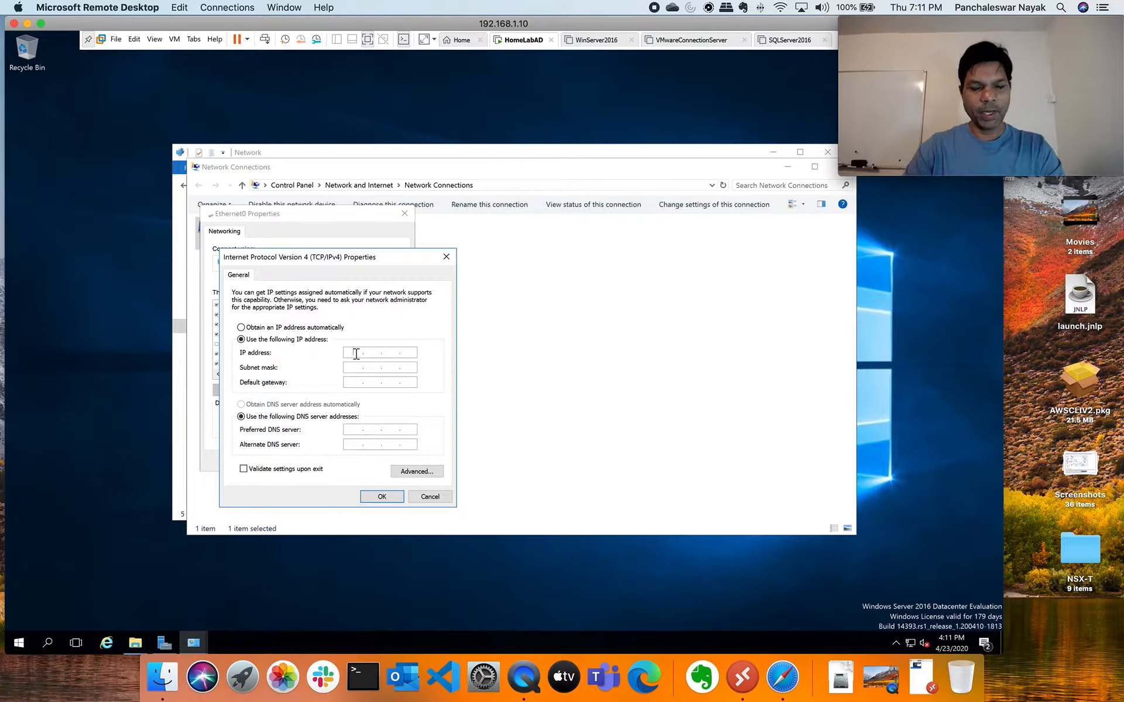
pyautogui.click(356, 353)
pyautogui.write('192.16')
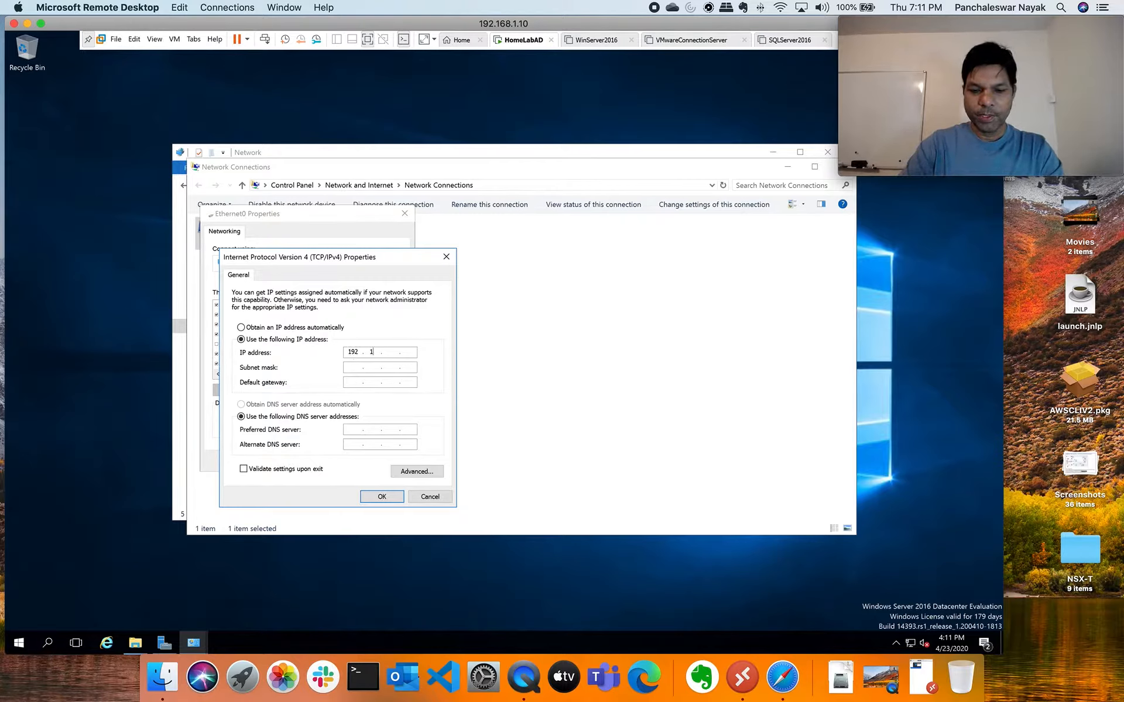
pyautogui.write('8.')
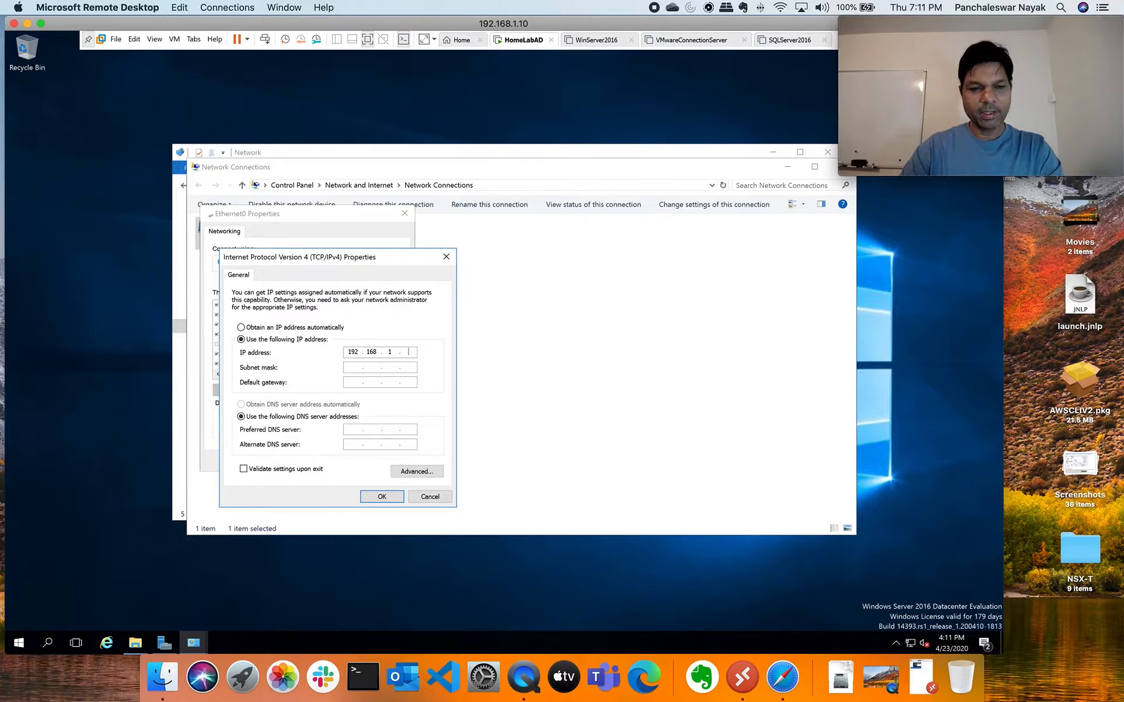
pyautogui.write('1.21')
pyautogui.click(354, 368)
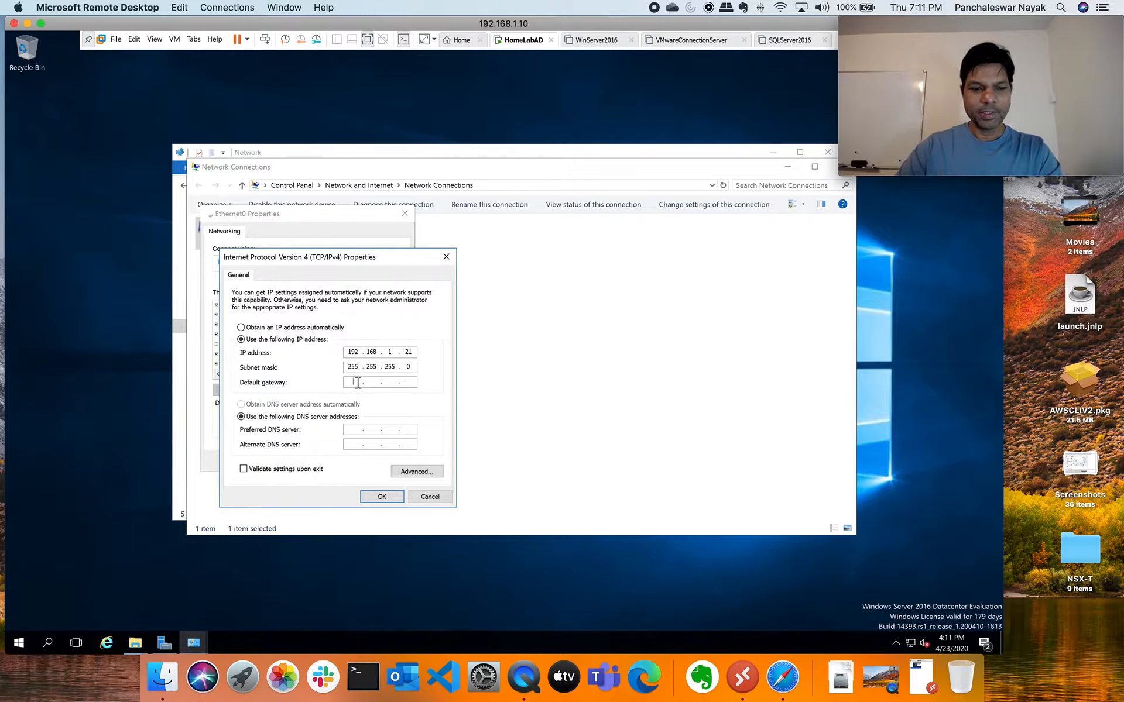
pyautogui.write('192 . 168 . 1 . 1')
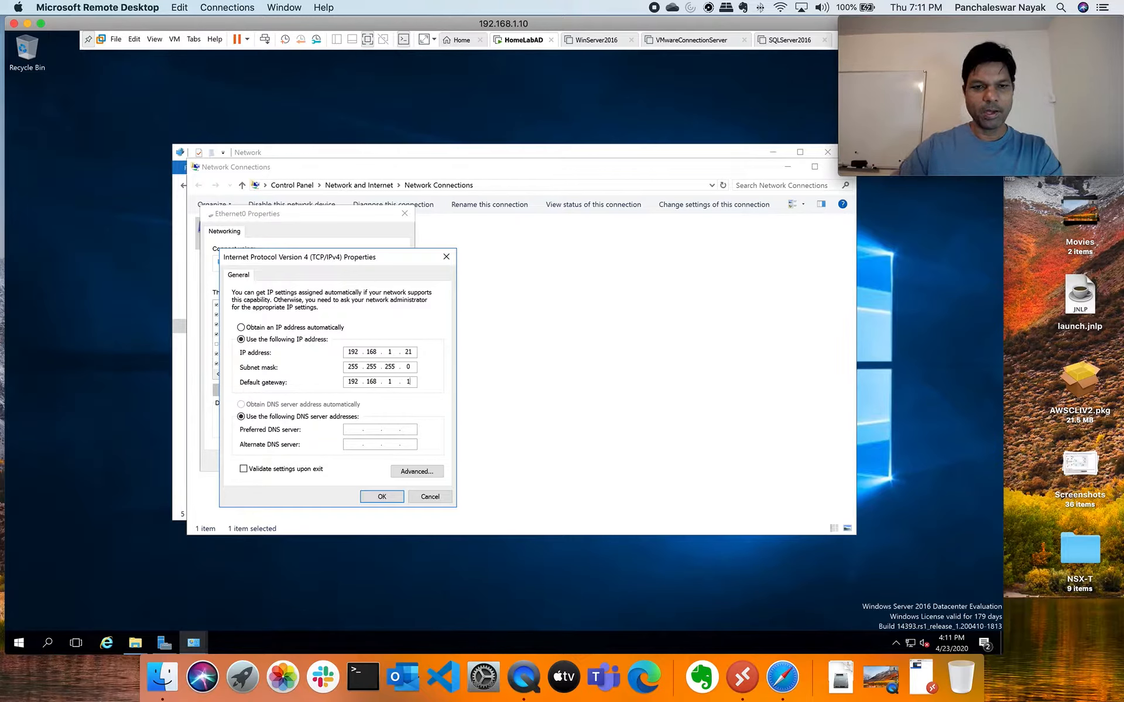
# Set DNS servers 192.168.1.1 and 8.8.8.8 and apply the IPv4 settings
pyautogui.click(354, 431)
pyautogui.write('192.168..')
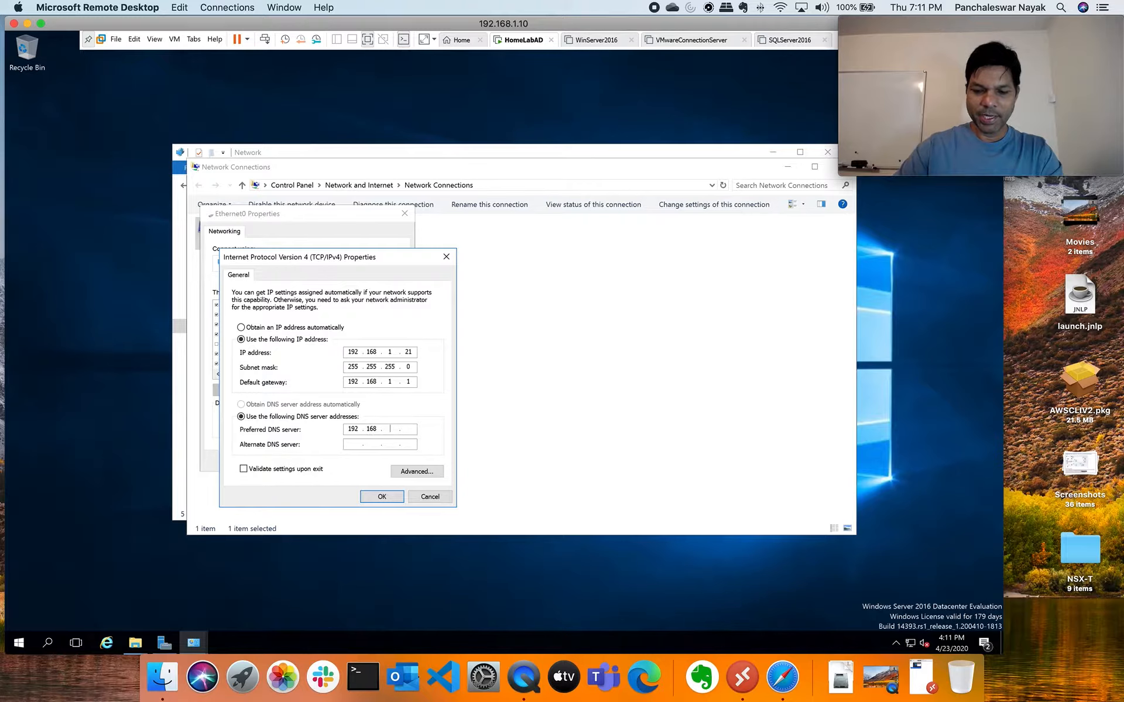
pyautogui.write('1.21')
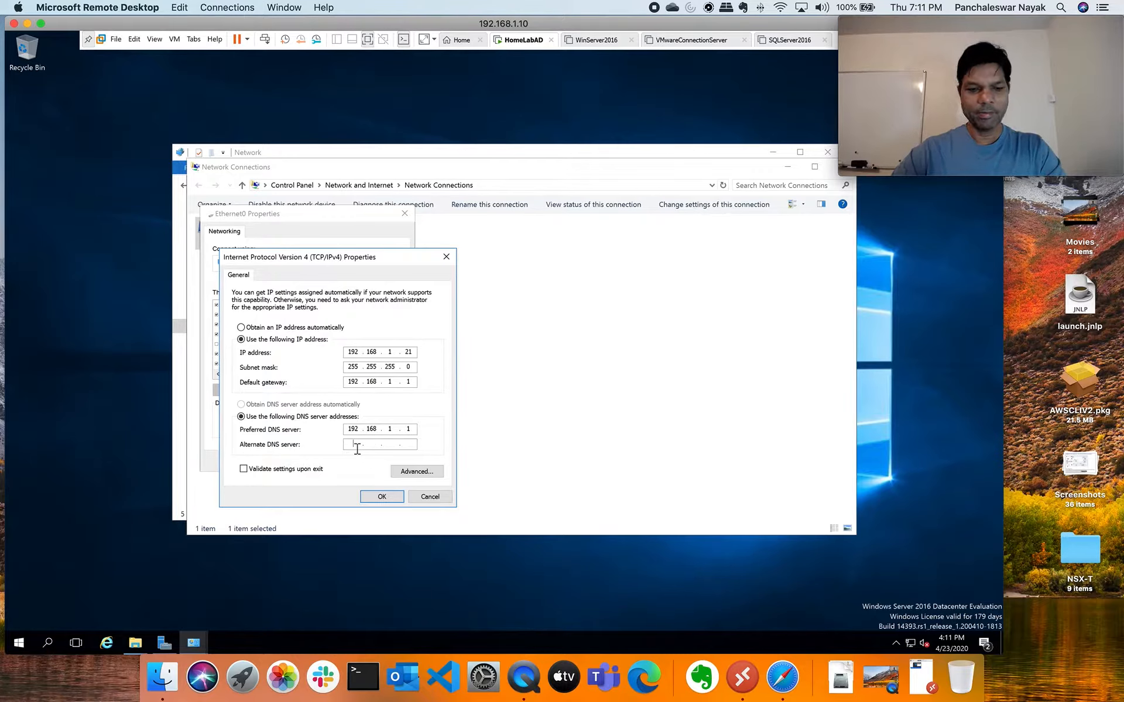
pyautogui.write('8.8.8.')
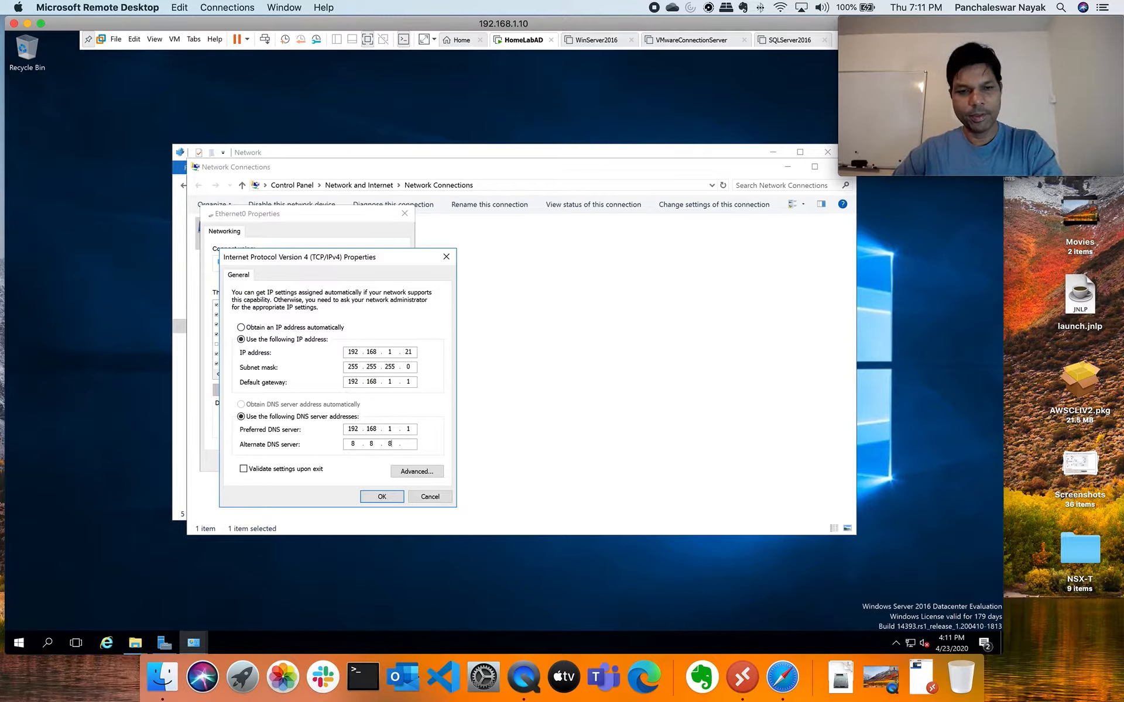
pyautogui.write('8')
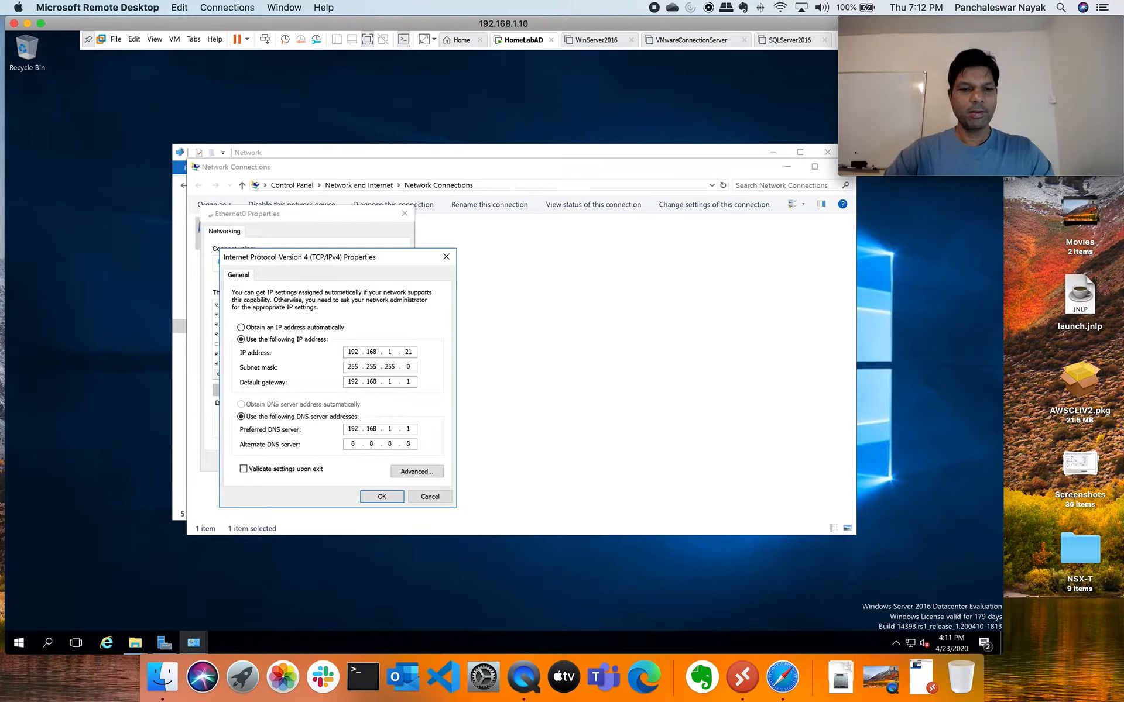
pyautogui.click(381, 497)
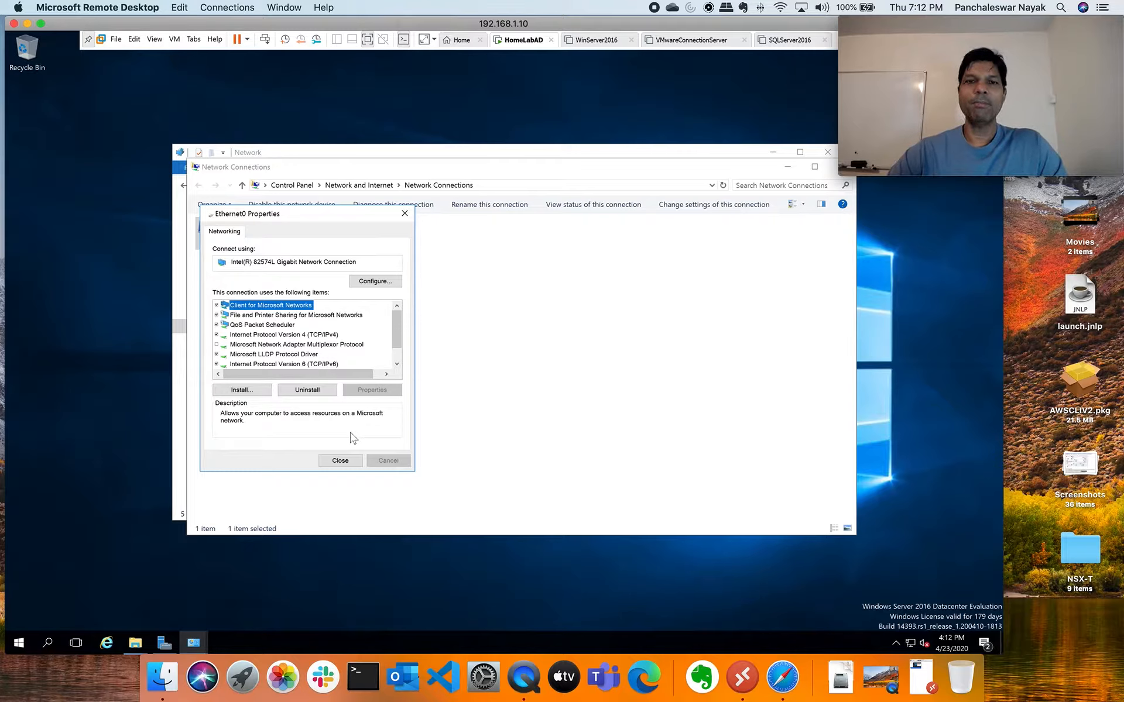
# Close Ethernet0 Properties and the leftover Network window, and maximize Network Connections
pyautogui.click(341, 463)
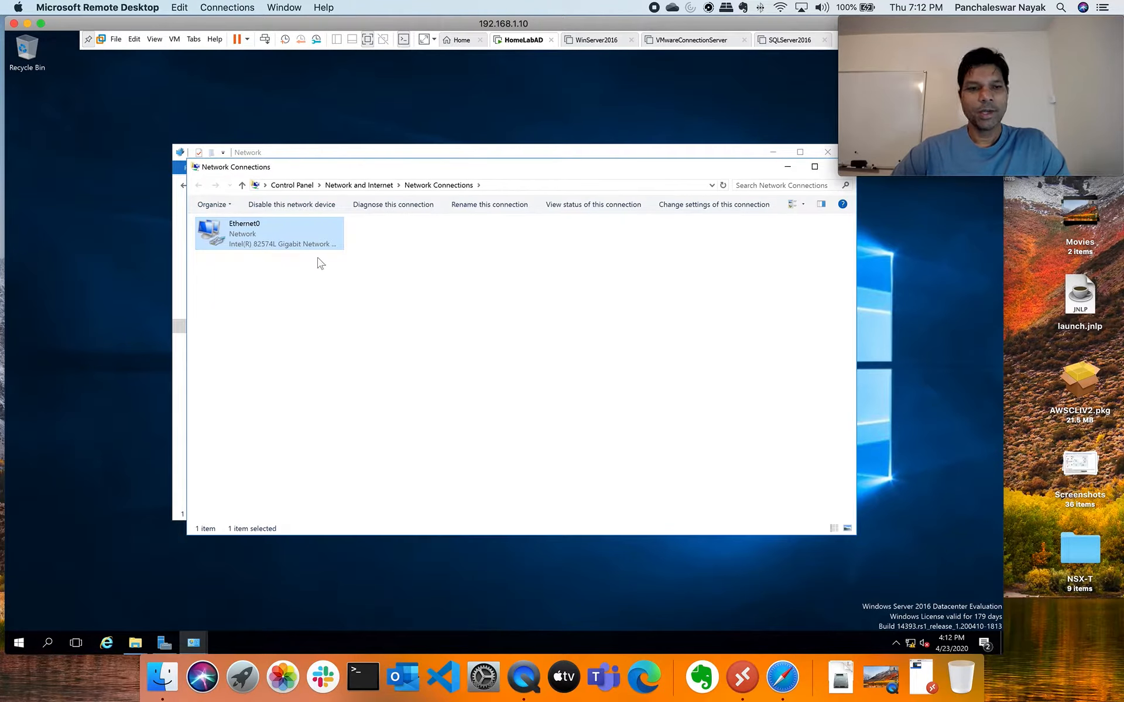
pyautogui.click(826, 155)
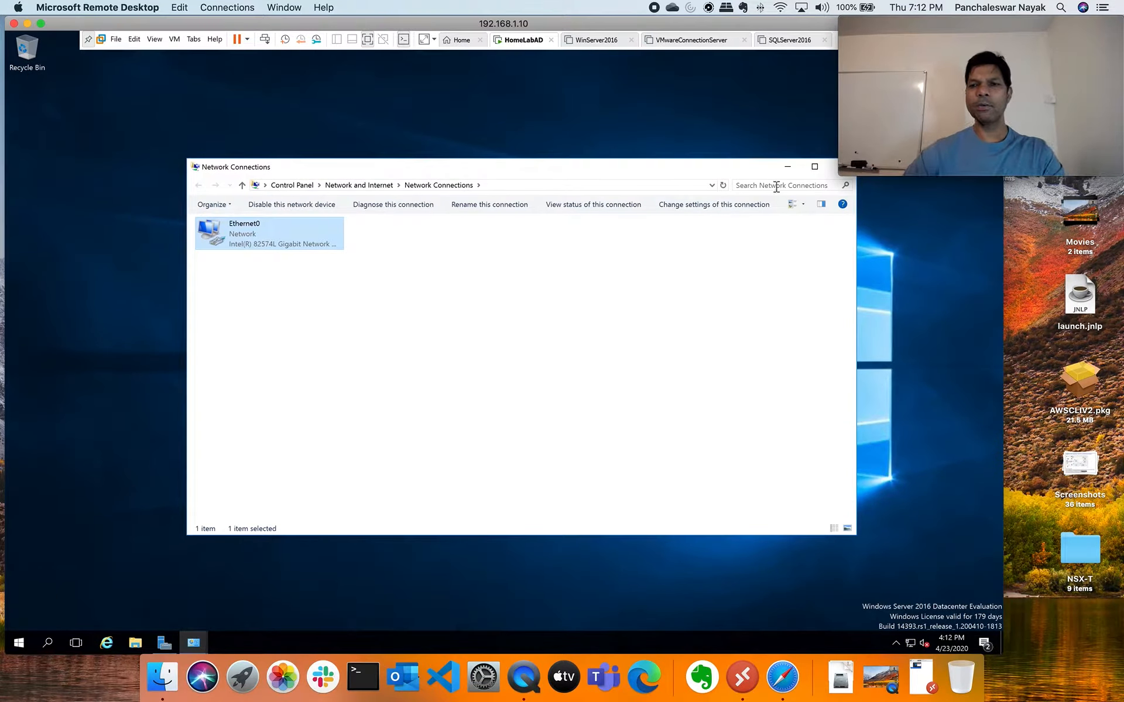
pyautogui.doubleClick(736, 171)
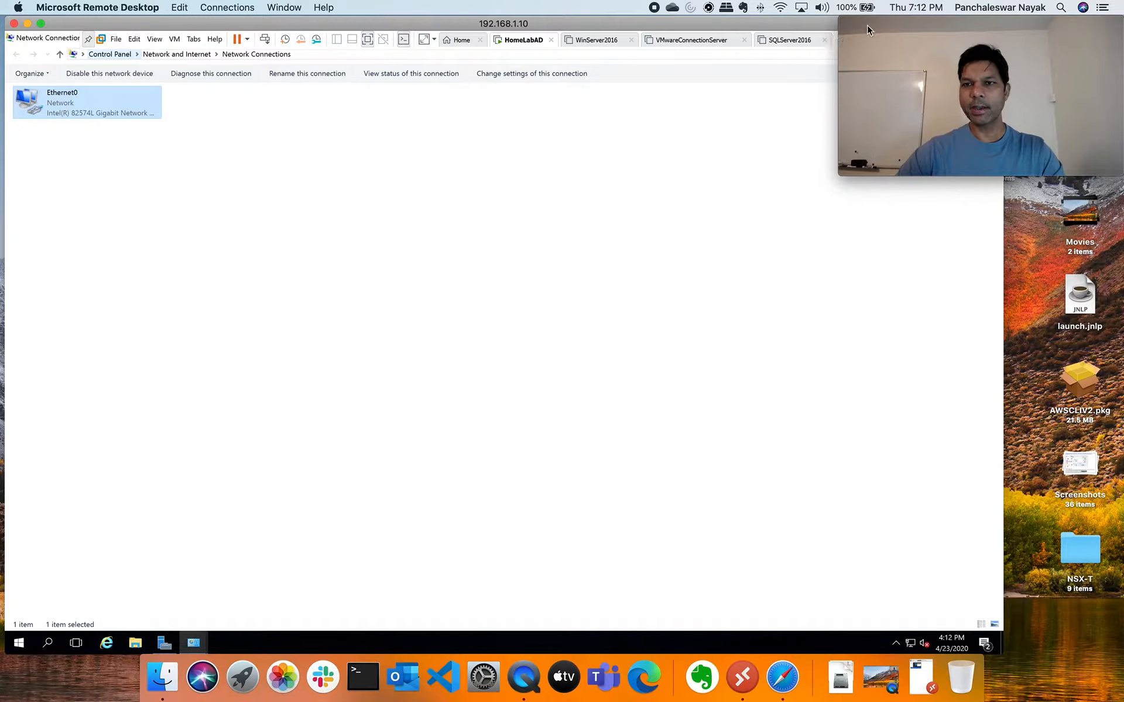
# Exit VMware full-screen mode back to the windowed view with the library
pyautogui.click(856, 100)
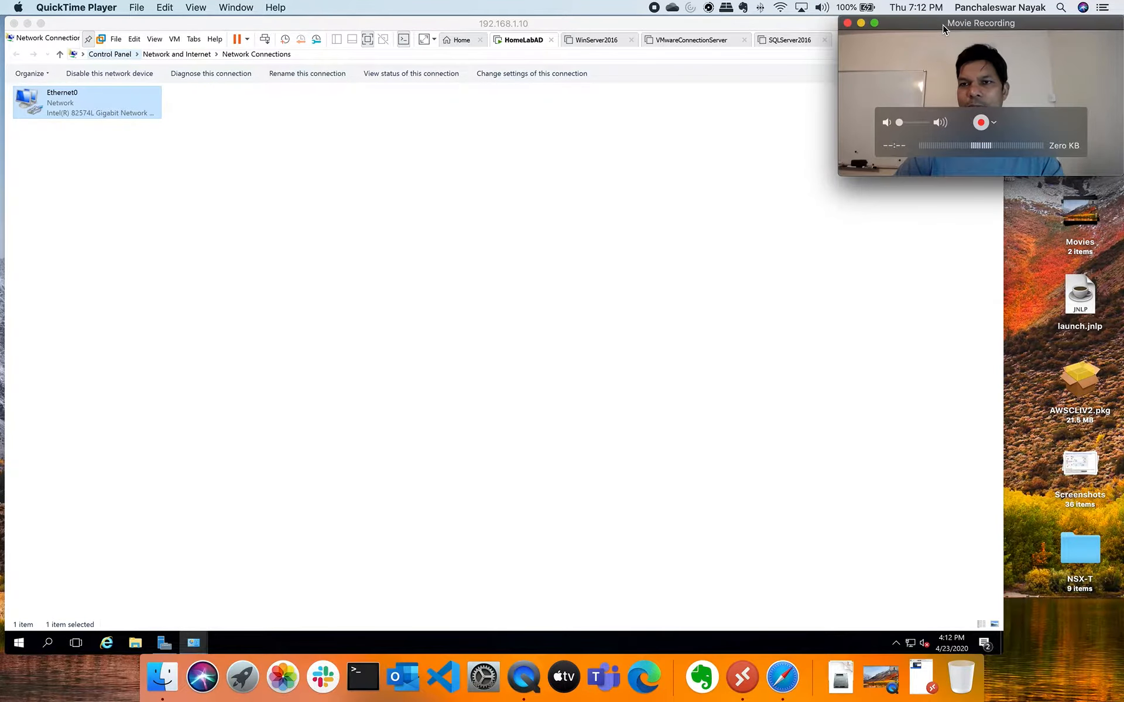
pyautogui.moveTo(943, 25); pyautogui.dragTo(904, 119)
pyautogui.click(905, 41)
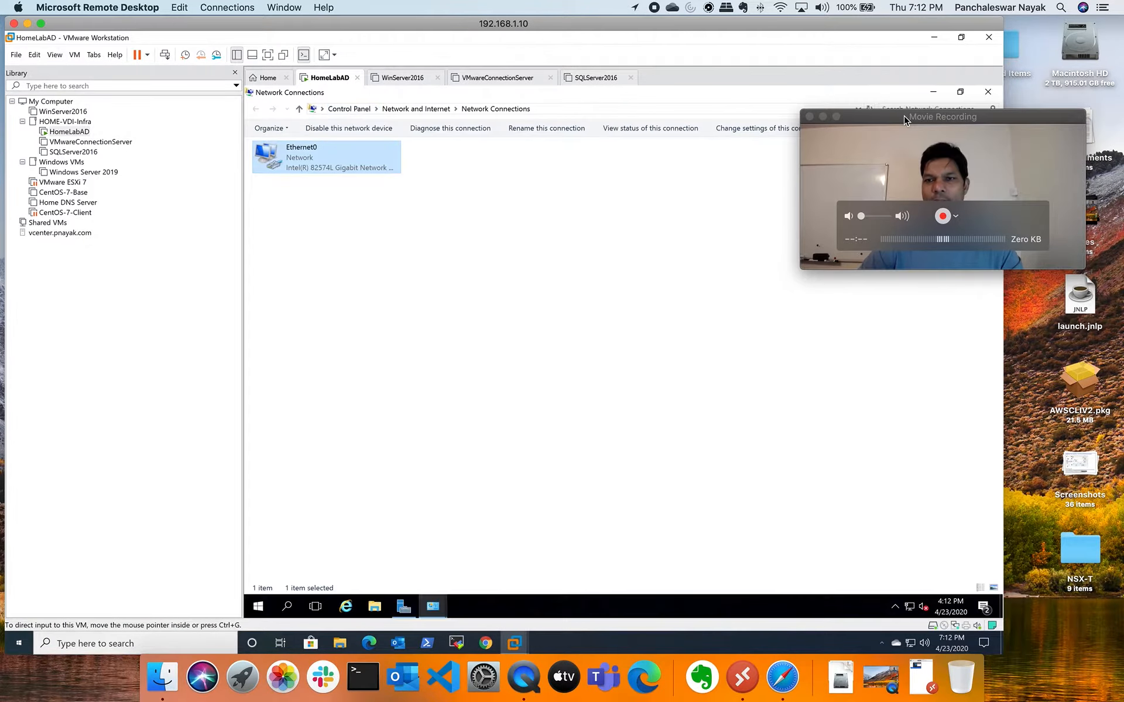
pyautogui.moveTo(904, 115); pyautogui.dragTo(943, 44)
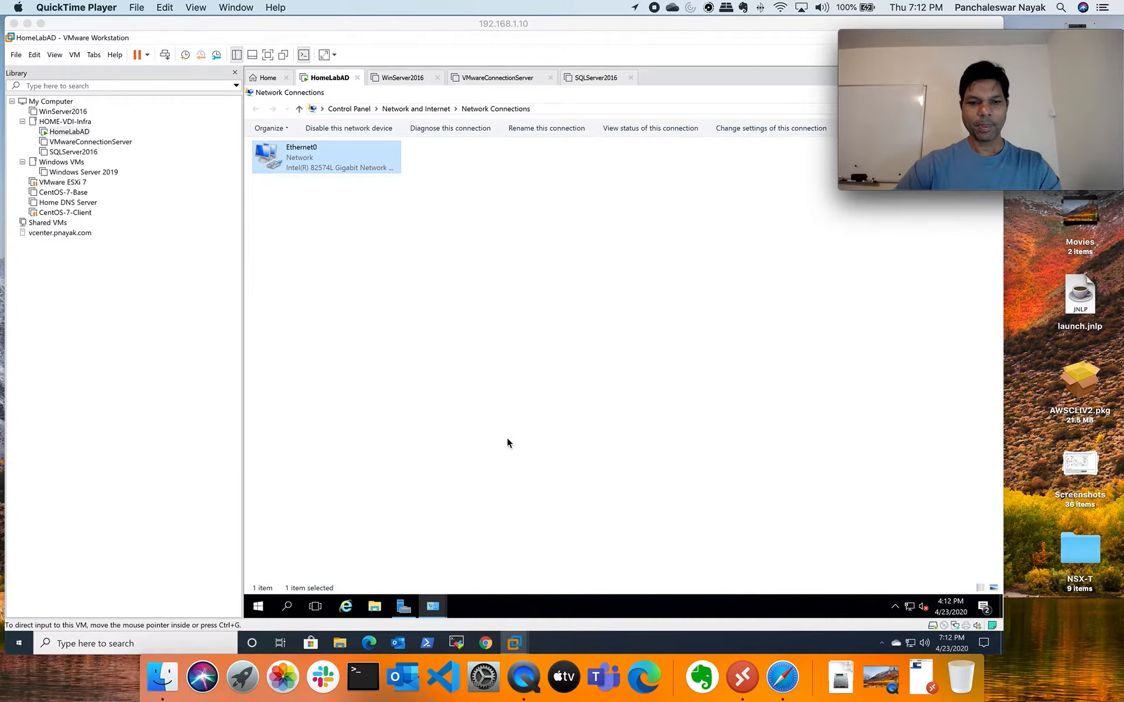
pyautogui.click(421, 574)
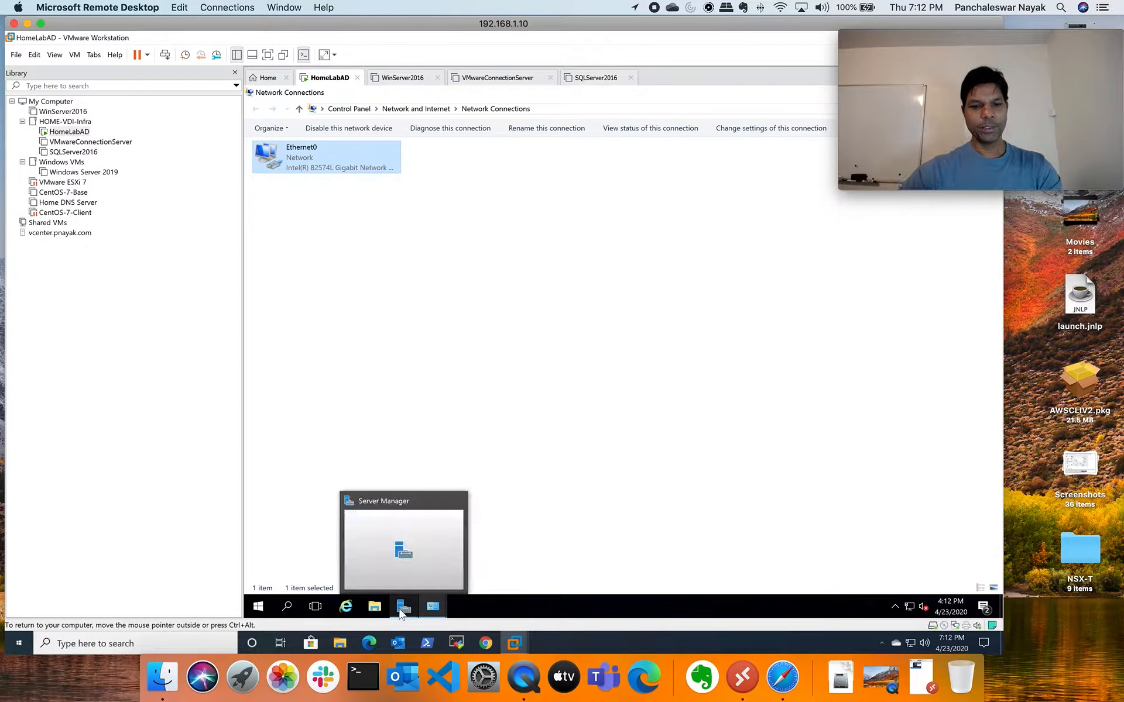
# Reopen Server Manager full screen and advance Add Roles and Features to Select server roles for win2016-amd
pyautogui.click(402, 609)
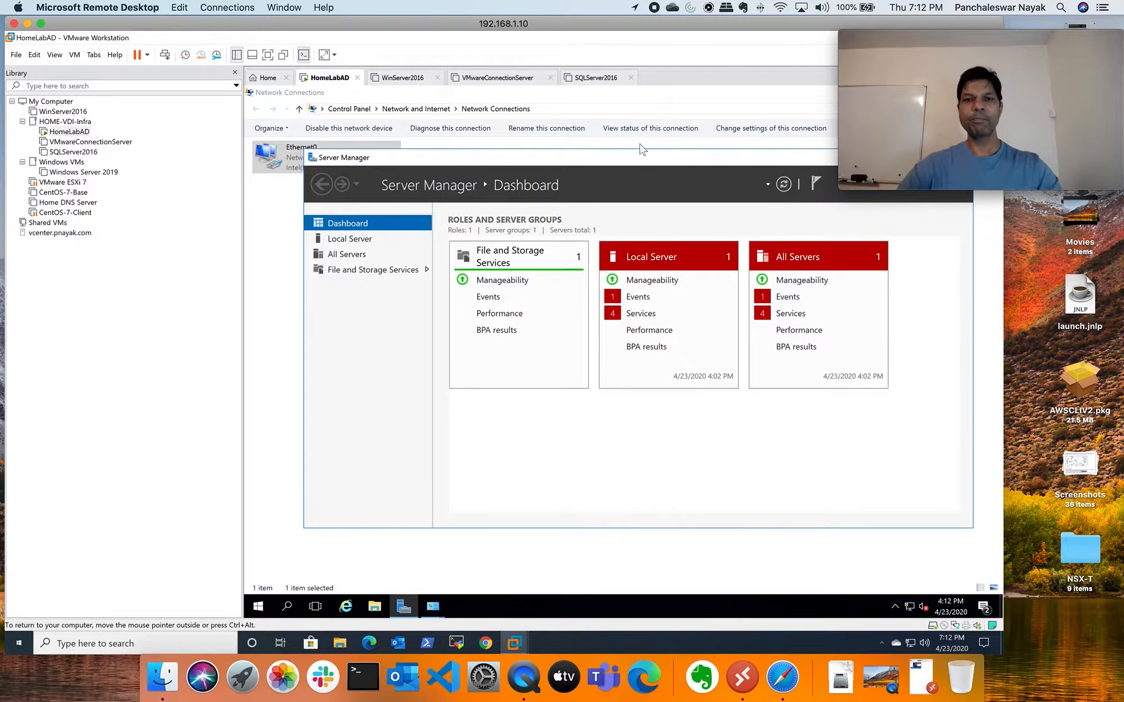
pyautogui.click(269, 55)
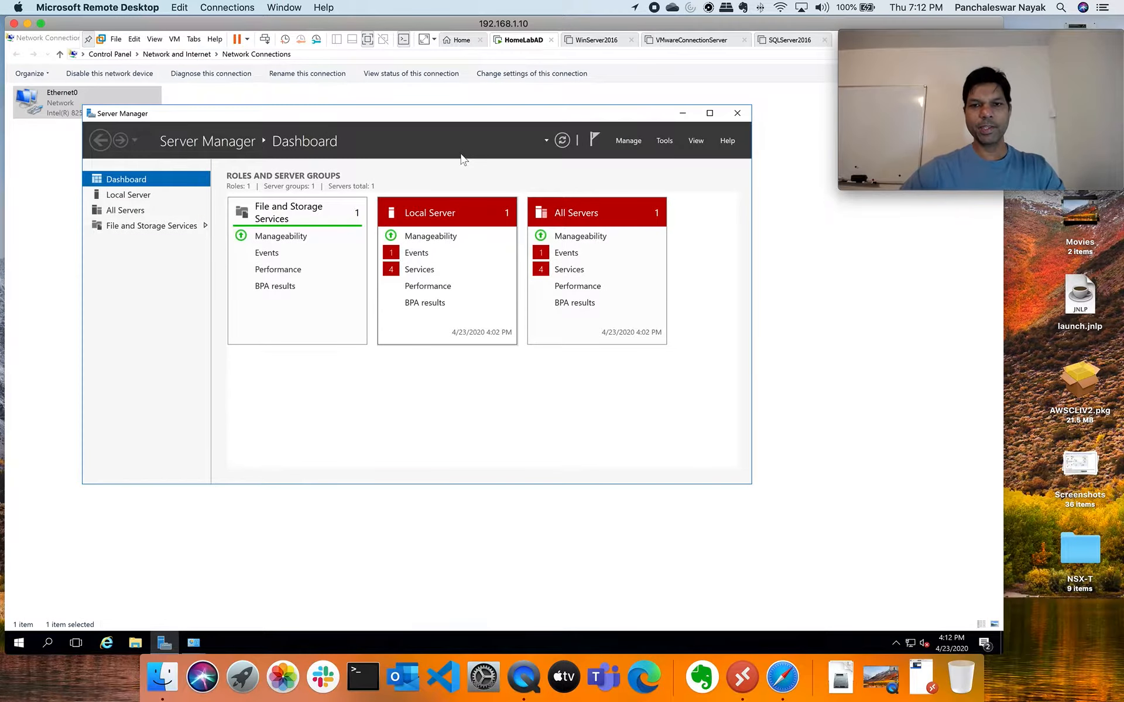
pyautogui.click(630, 139)
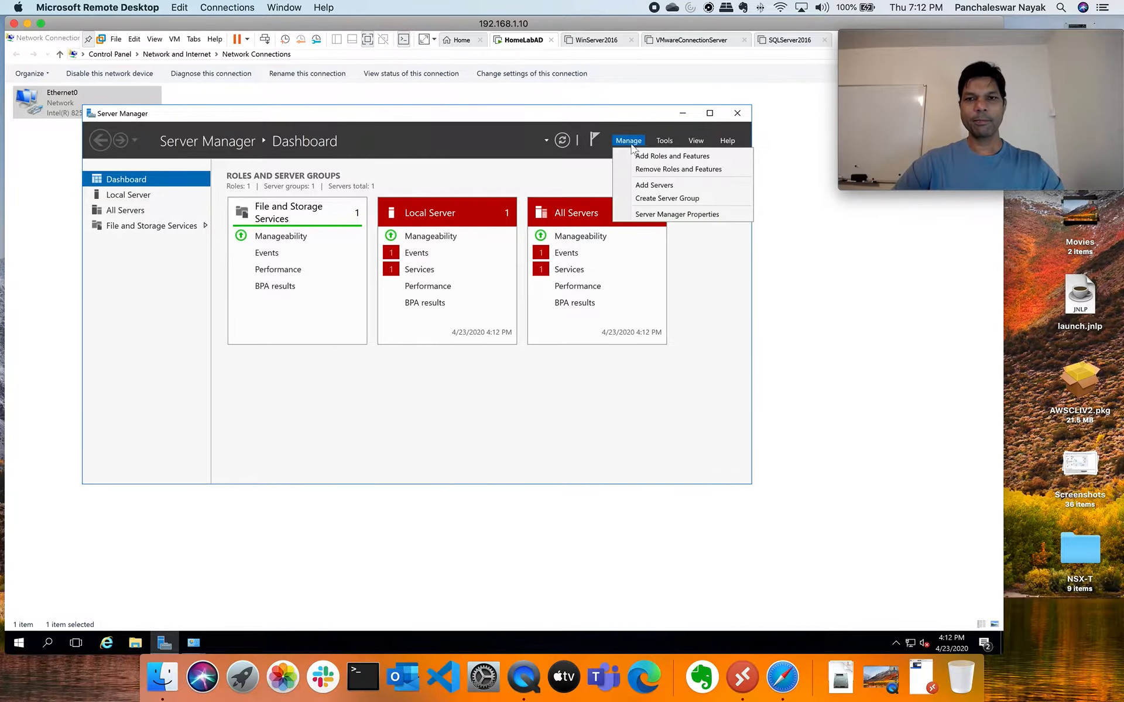
pyautogui.click(668, 156)
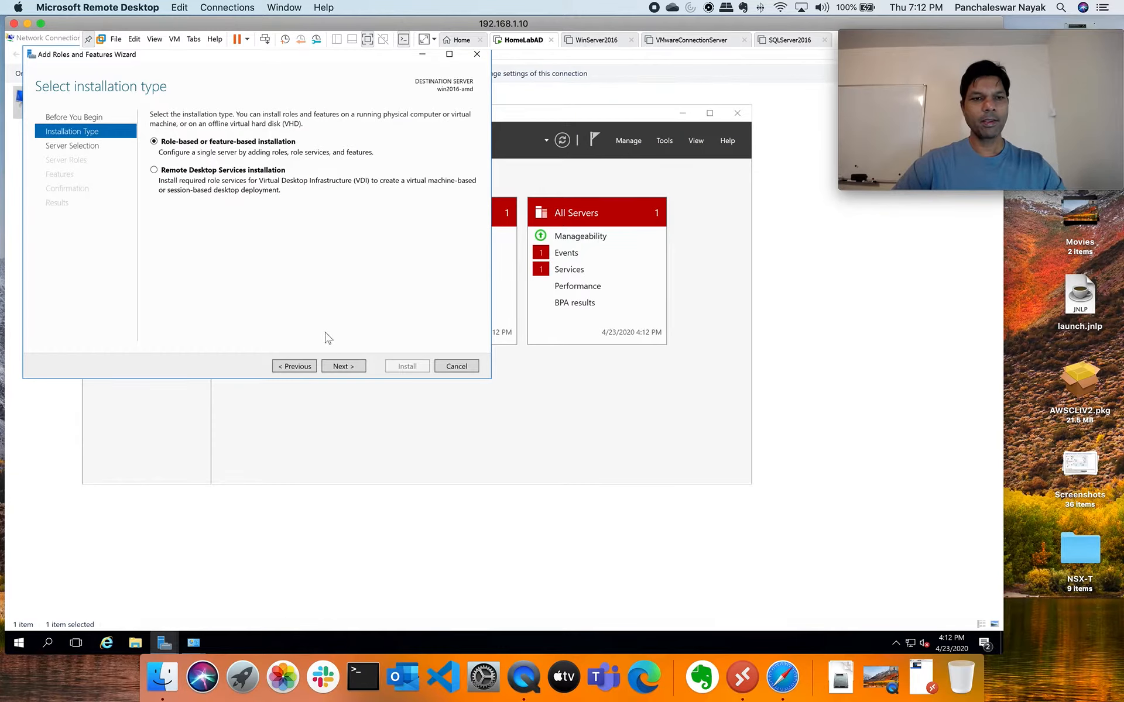
pyautogui.click(346, 367)
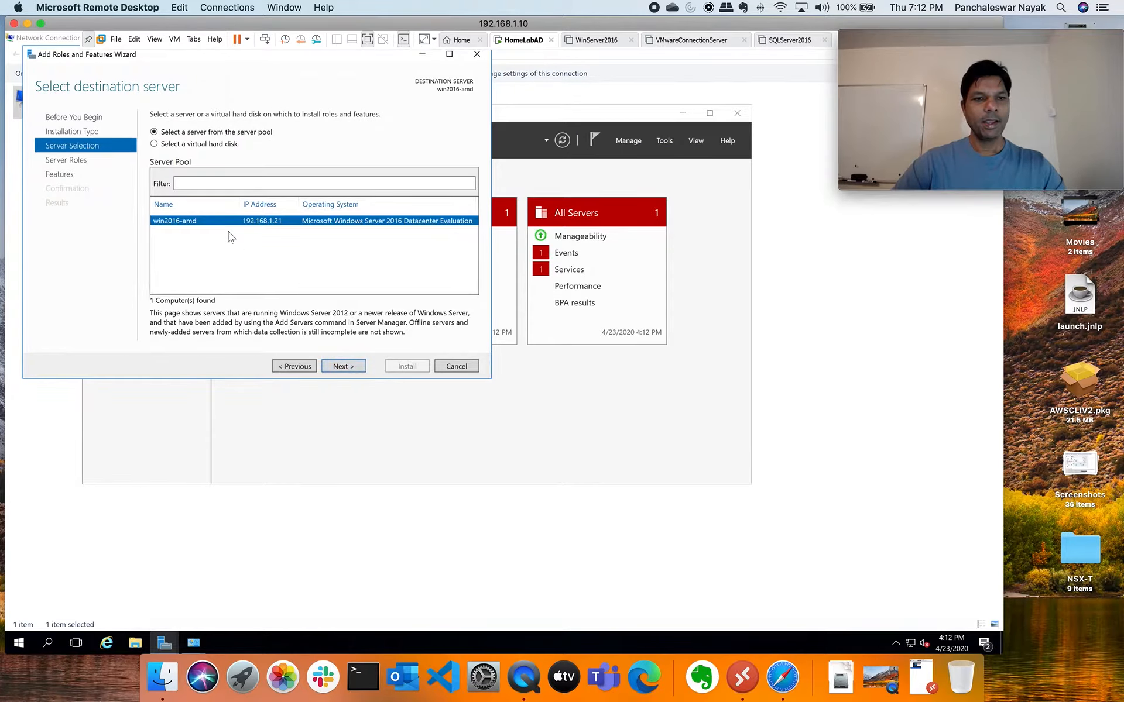
pyautogui.click(344, 367)
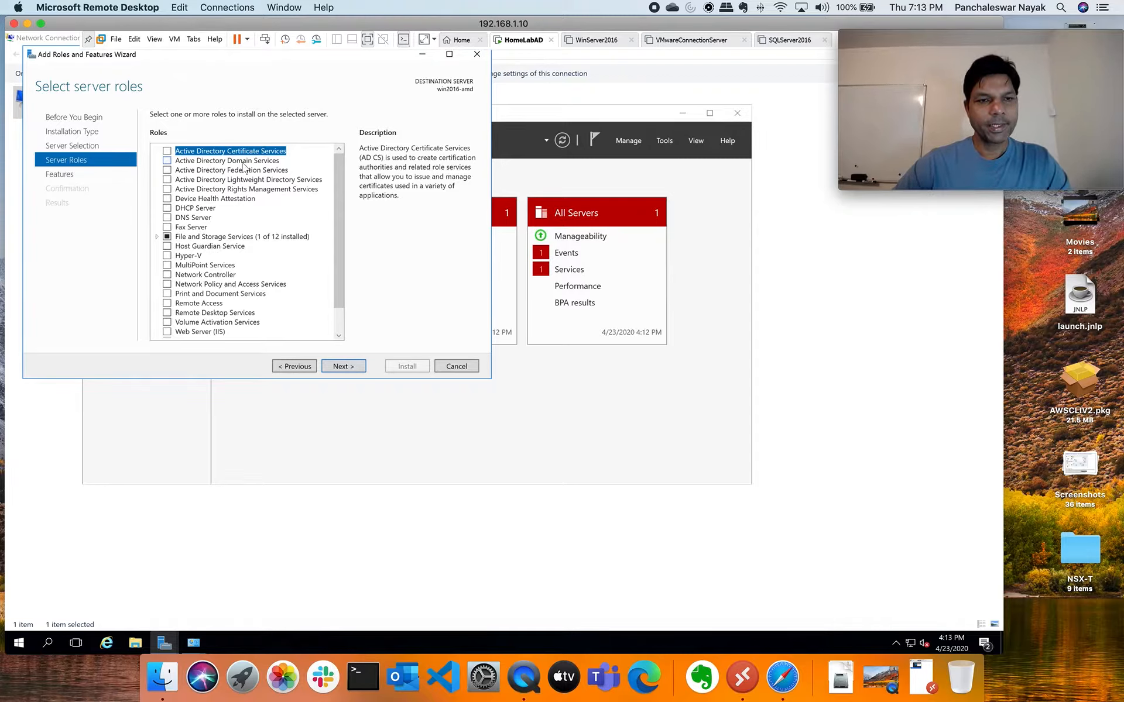
# Check Active Directory Domain Services, accept its management tools, and continue to features
pyautogui.click(168, 161)
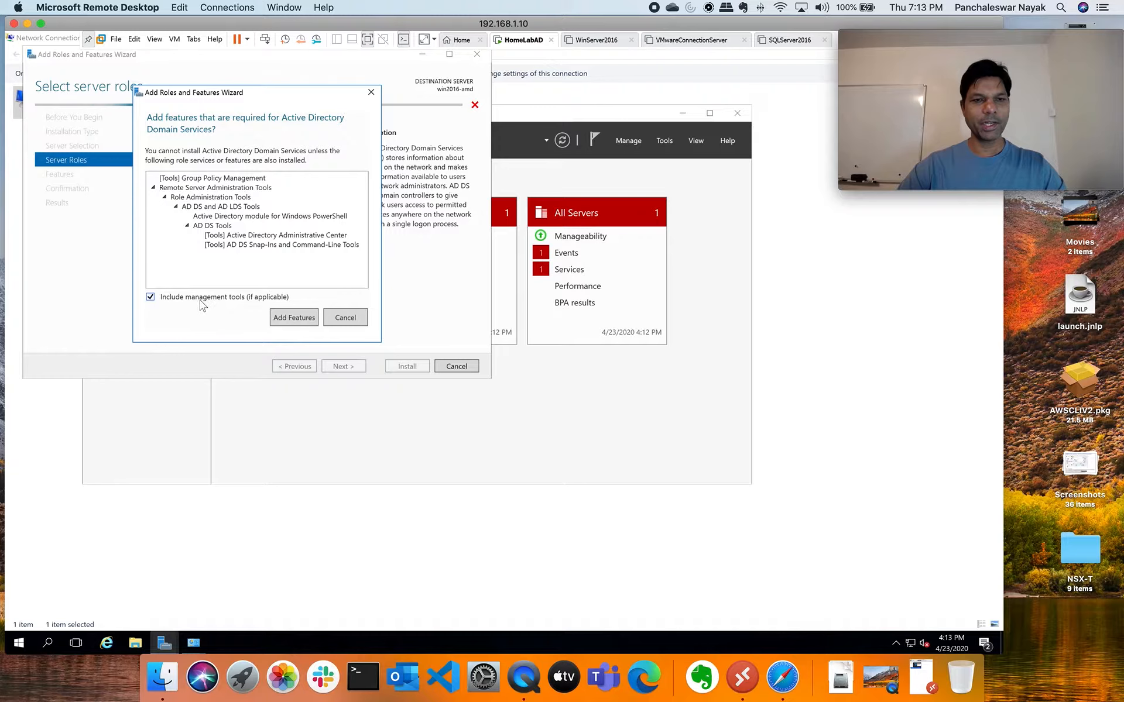
pyautogui.click(288, 322)
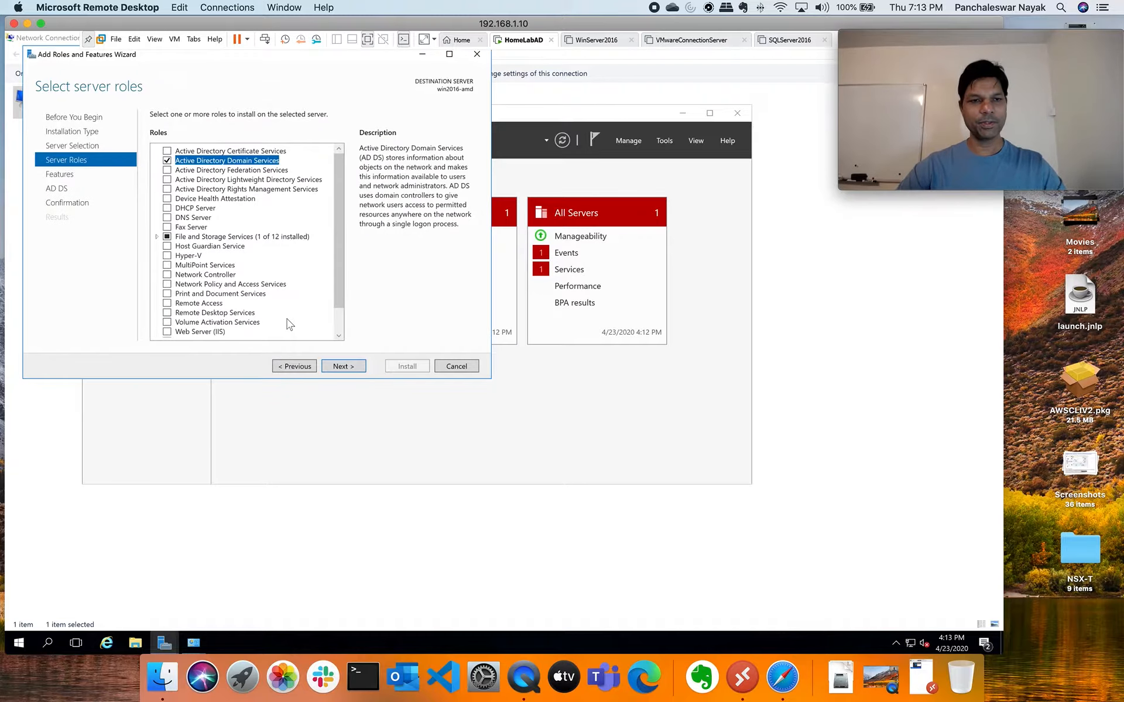
pyautogui.click(345, 370)
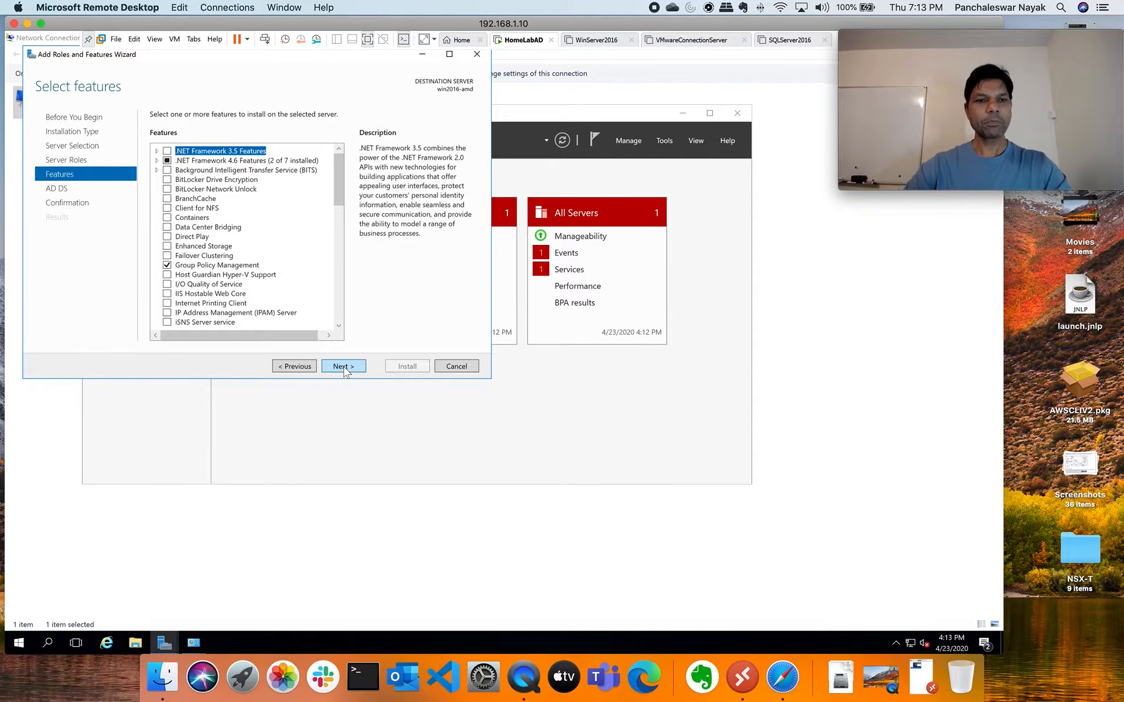
# Tick .NET Framework 3.5 Features and advance past the AD DS page to confirmation
pyautogui.click(168, 152)
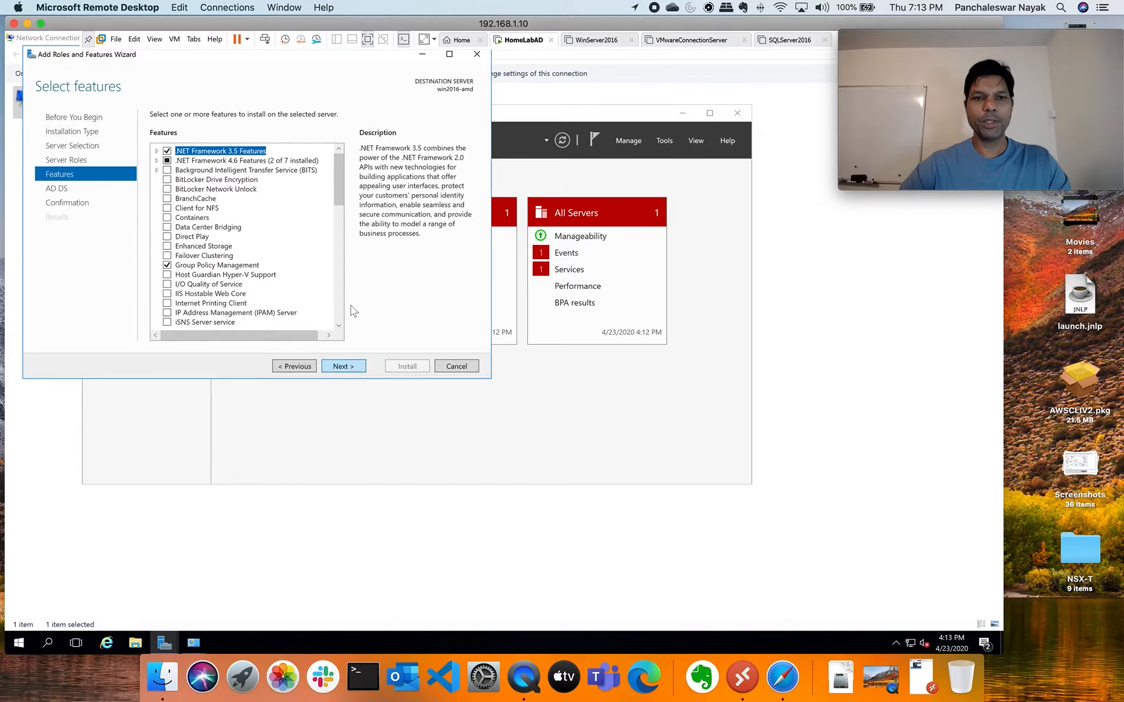
pyautogui.click(354, 367)
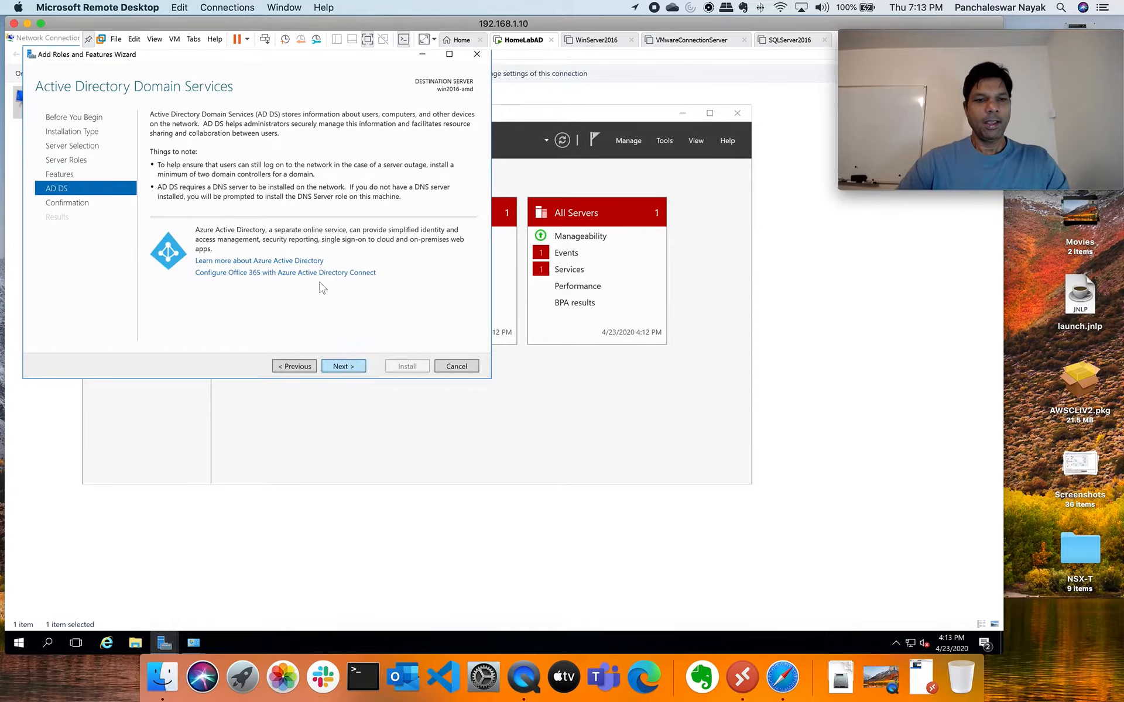
pyautogui.click(353, 369)
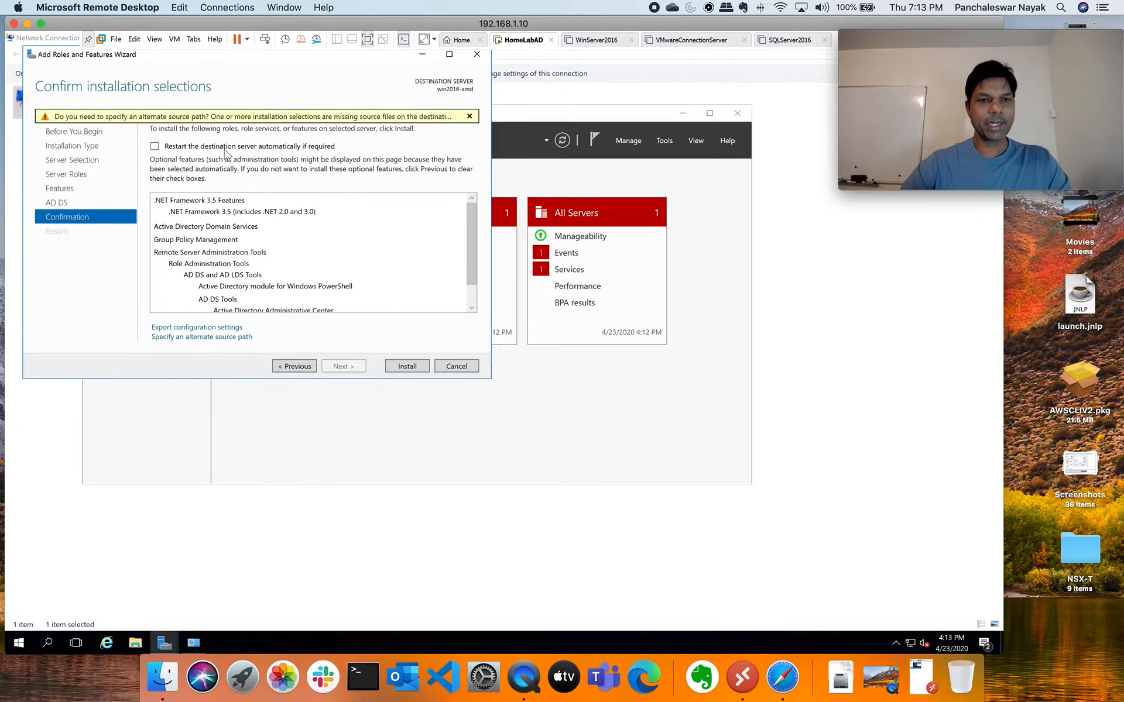
# Allow automatic restart if required and begin installing the selected roles and features
pyautogui.click(154, 146)
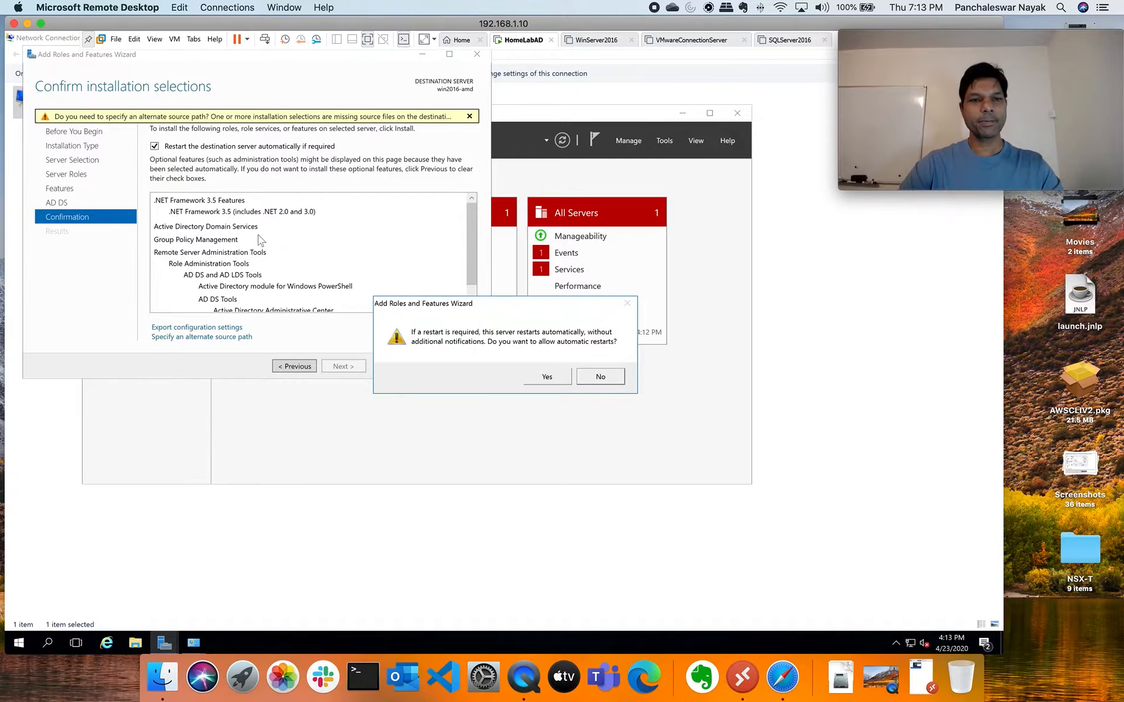
pyautogui.click(548, 377)
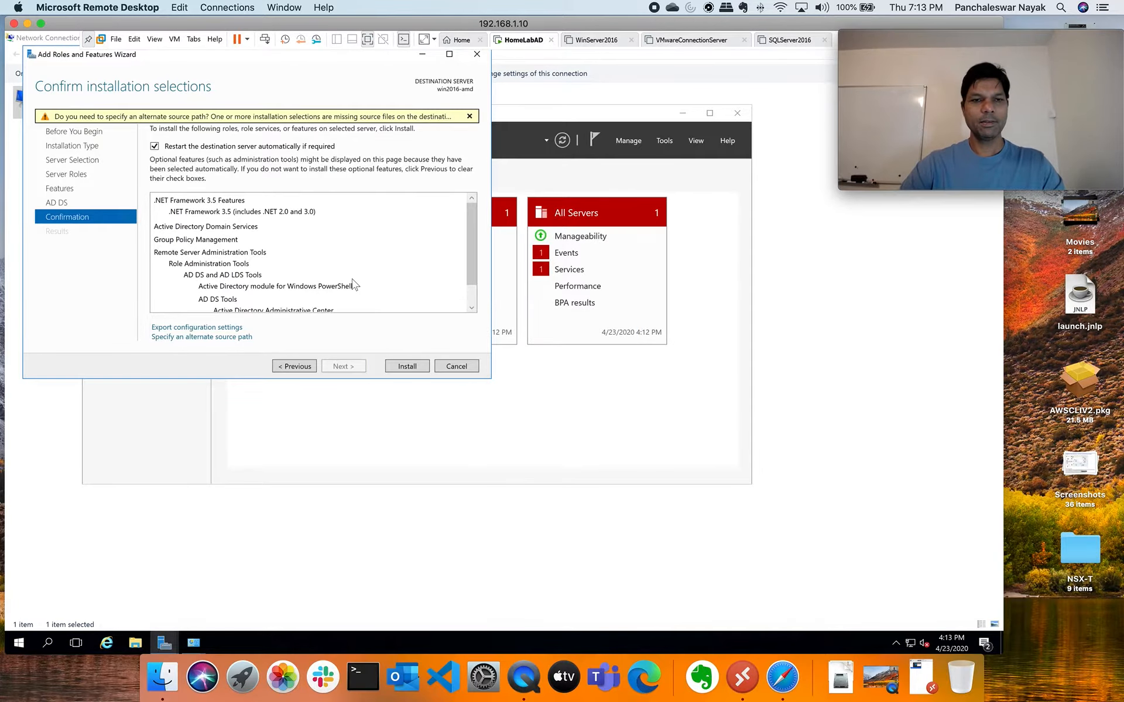
pyautogui.click(409, 371)
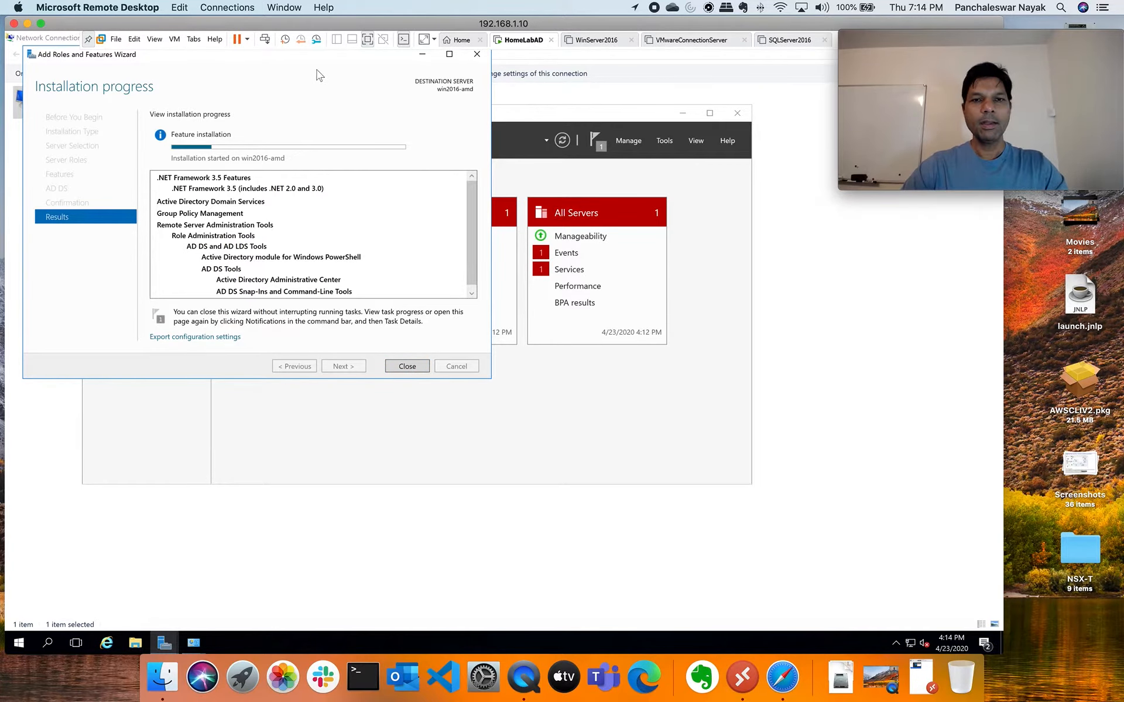
# Move the wizard window aside while installation on win2016-amd completes successfully
pyautogui.moveTo(363, 62); pyautogui.dragTo(606, 157)
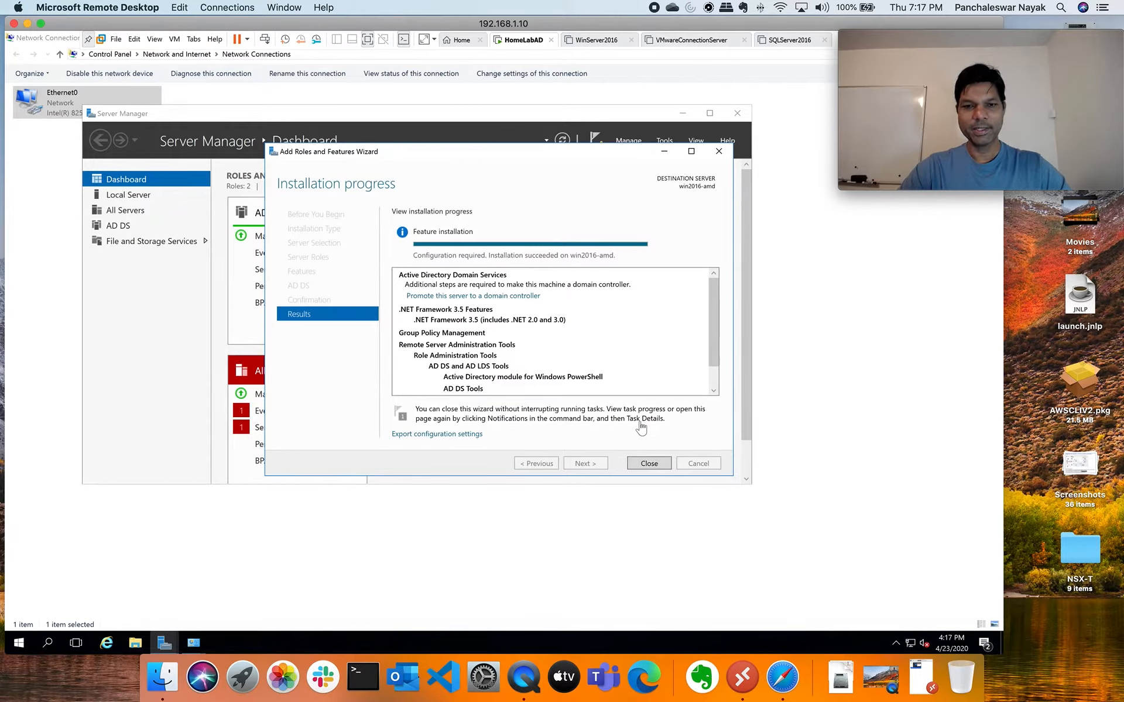
# Close the finished installation wizard, exit full-screen, and show Server Manager's post-deployment notifications
pyautogui.click(654, 467)
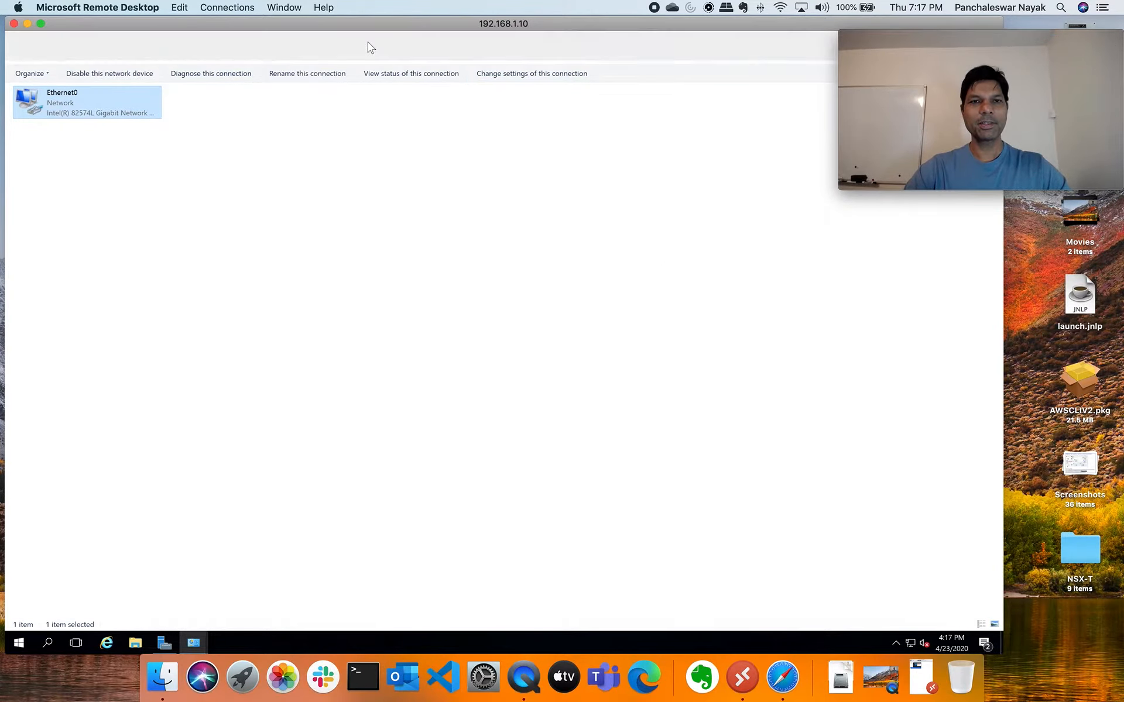
pyautogui.click(369, 41)
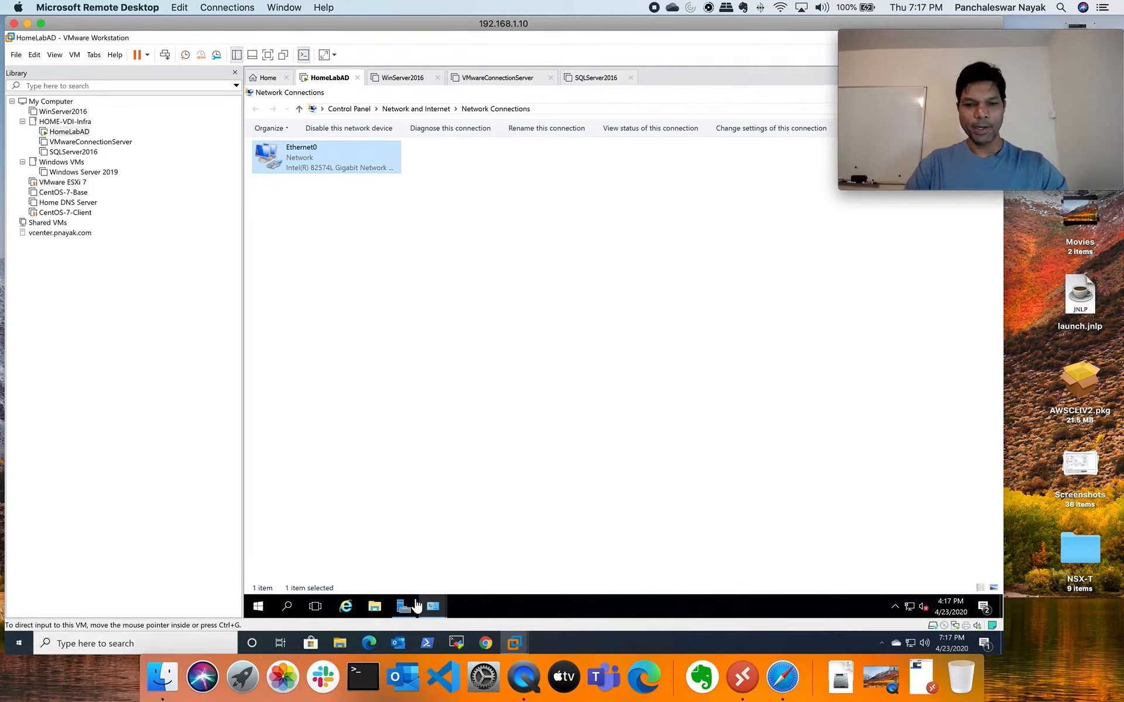
pyautogui.moveTo(408, 611)
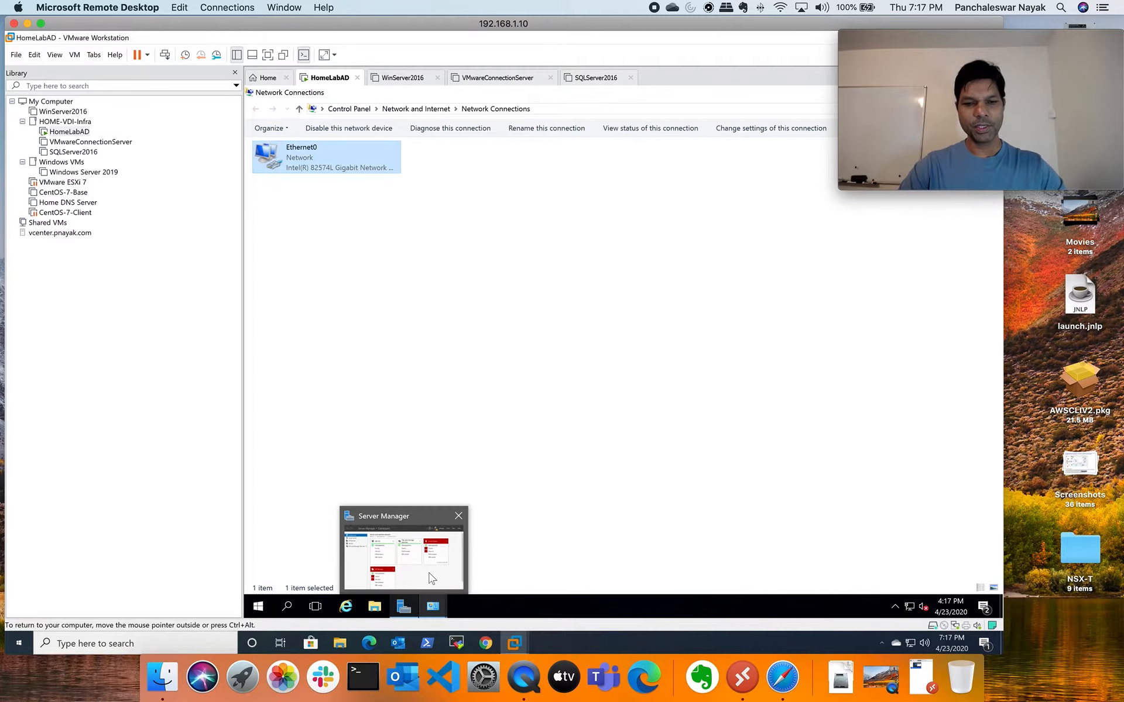
pyautogui.click(431, 580)
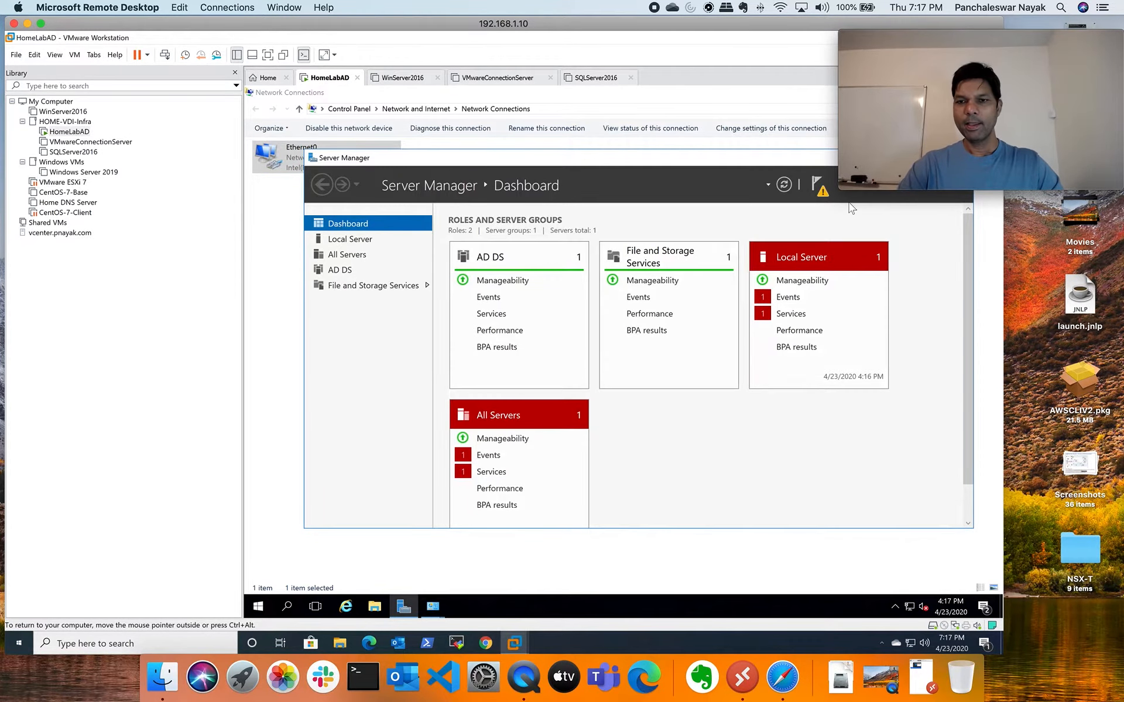
pyautogui.click(818, 187)
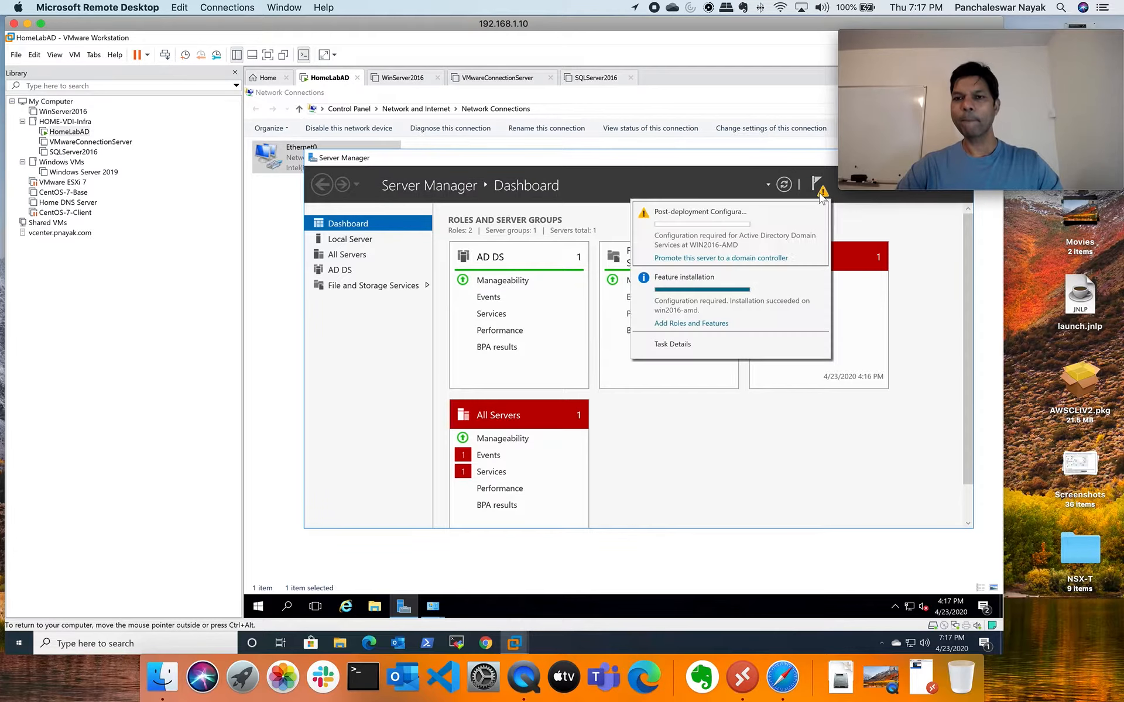
# Start domain controller promotion as a new forest with root domain pnayak.local
pyautogui.click(728, 261)
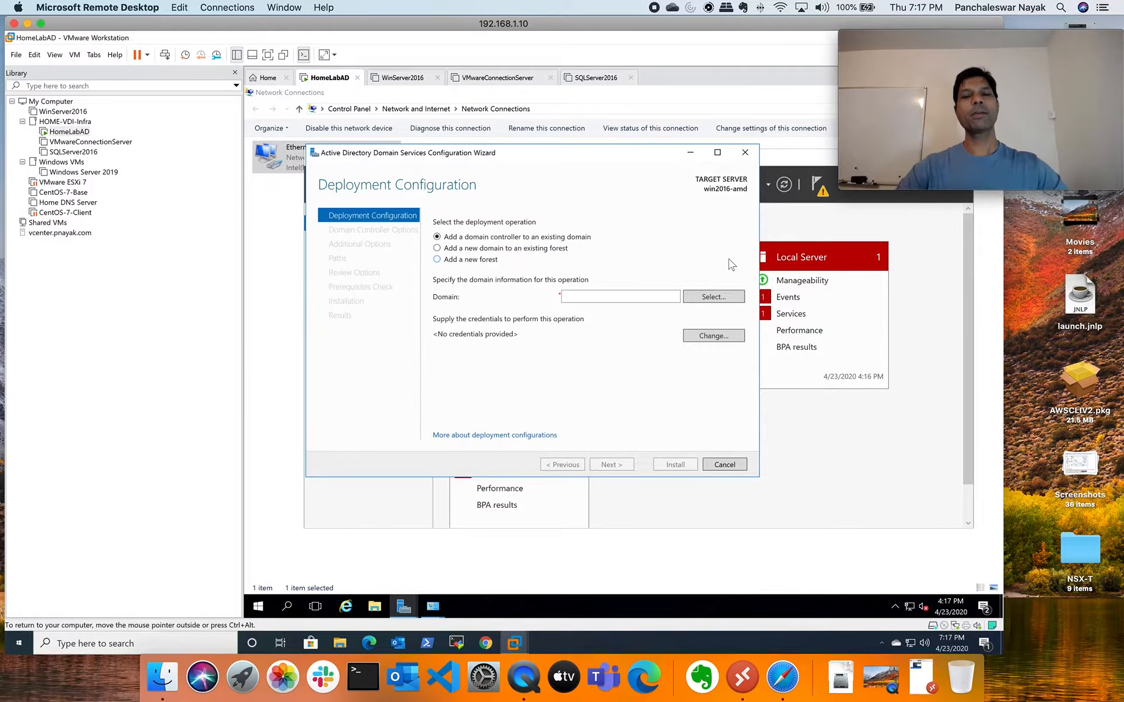
pyautogui.click(489, 261)
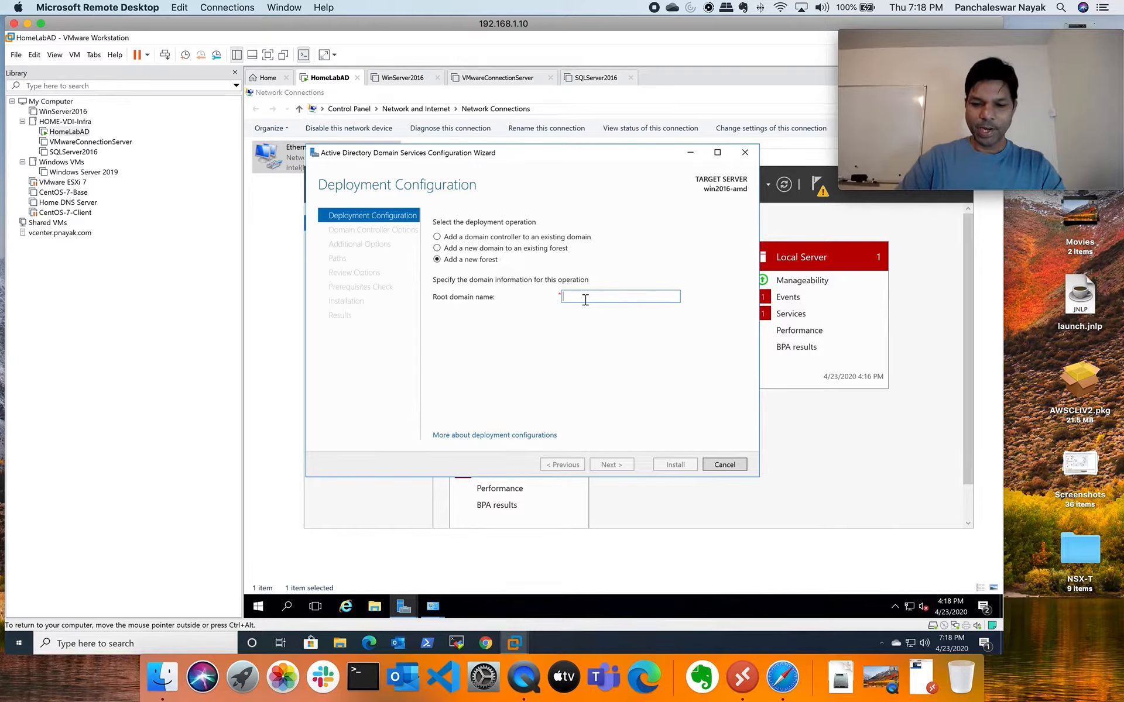
pyautogui.write('pnayak.local')
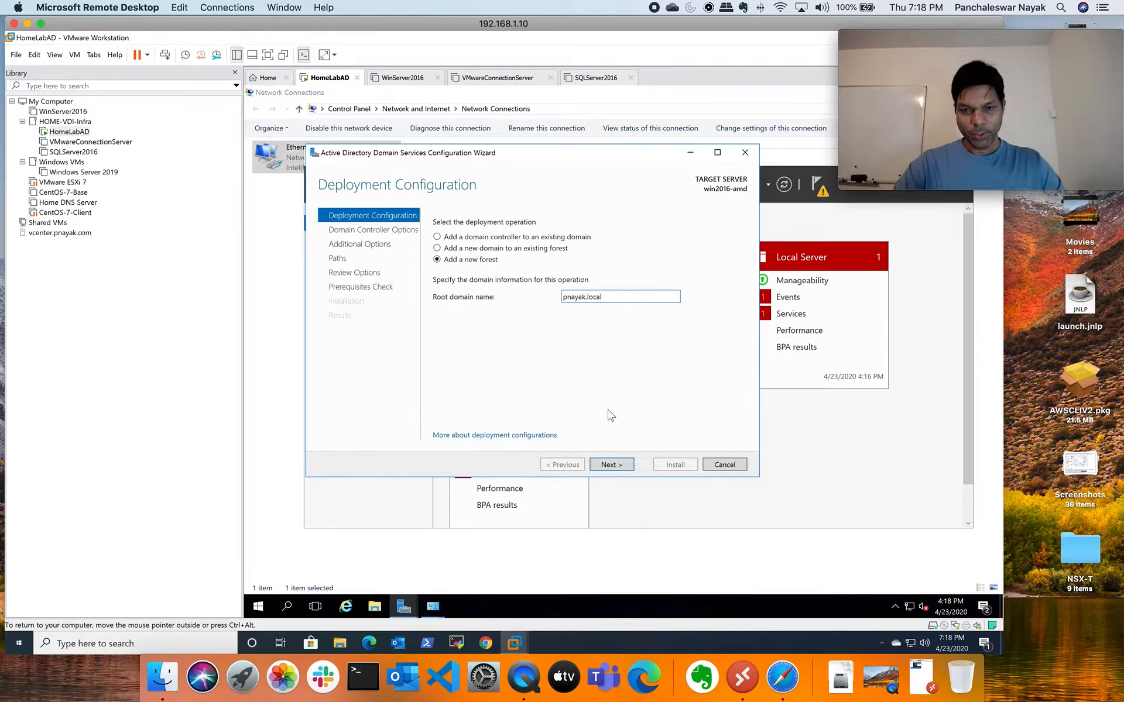
pyautogui.click(618, 467)
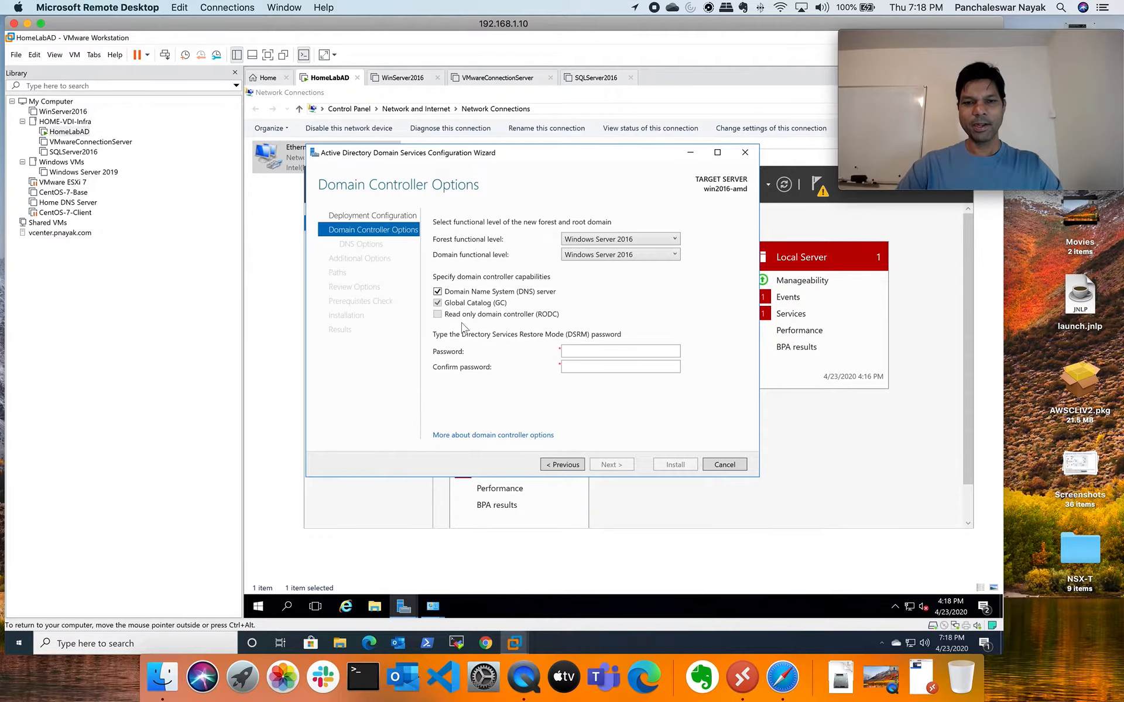
# Enter the Directory Services Restore Mode password in both the Password and Confirm fields
pyautogui.click(584, 351)
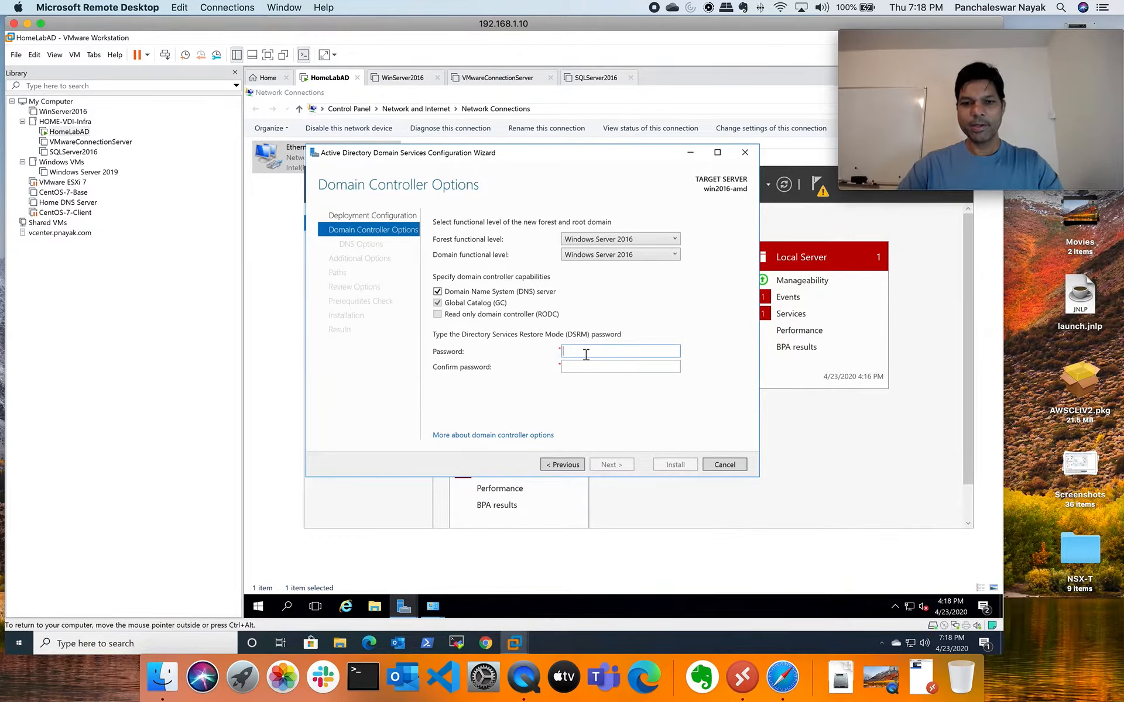
pyautogui.write('Pass')
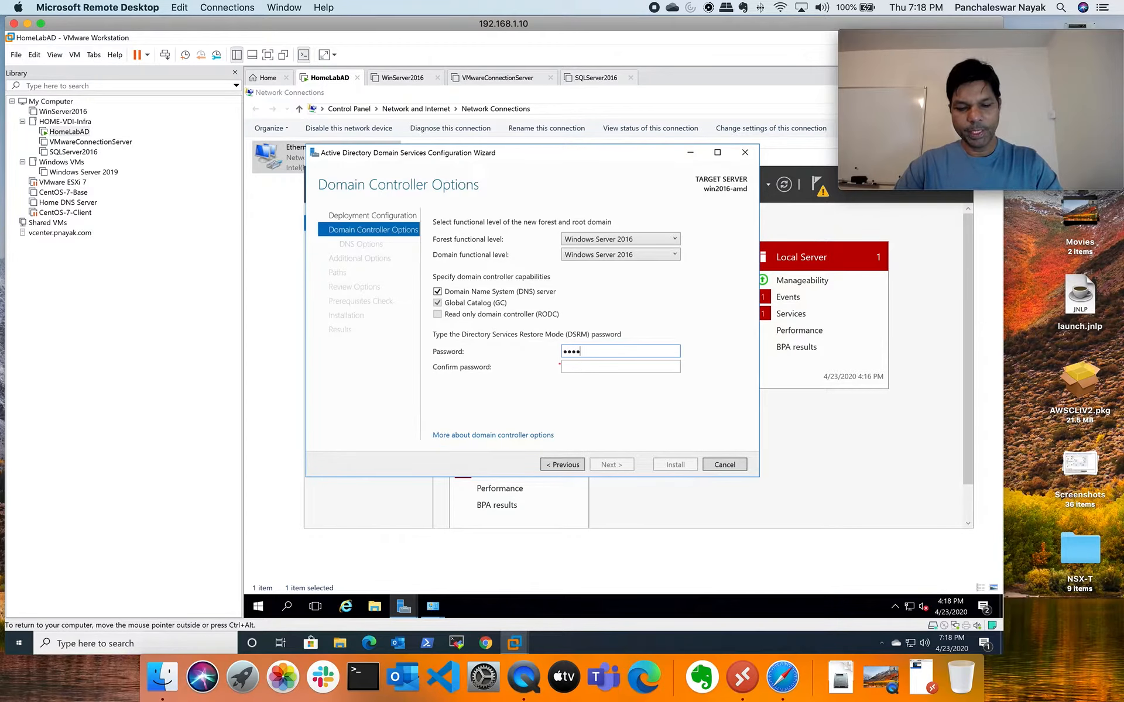
pyautogui.write('w')
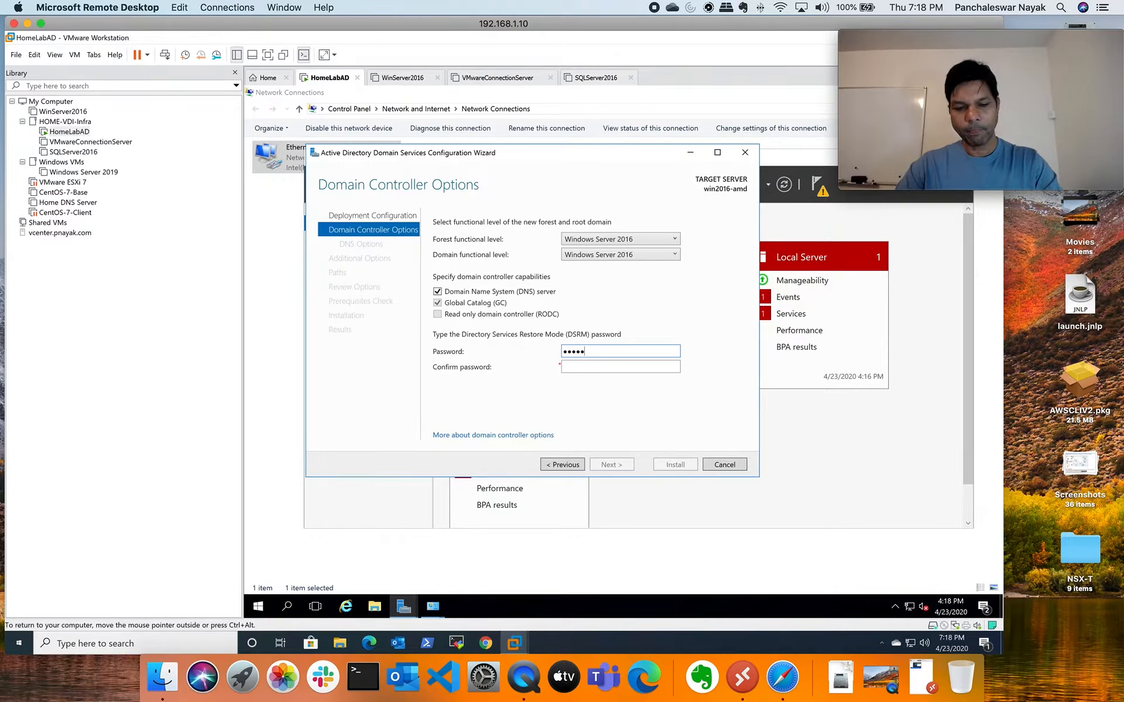
pyautogui.write('ord1')
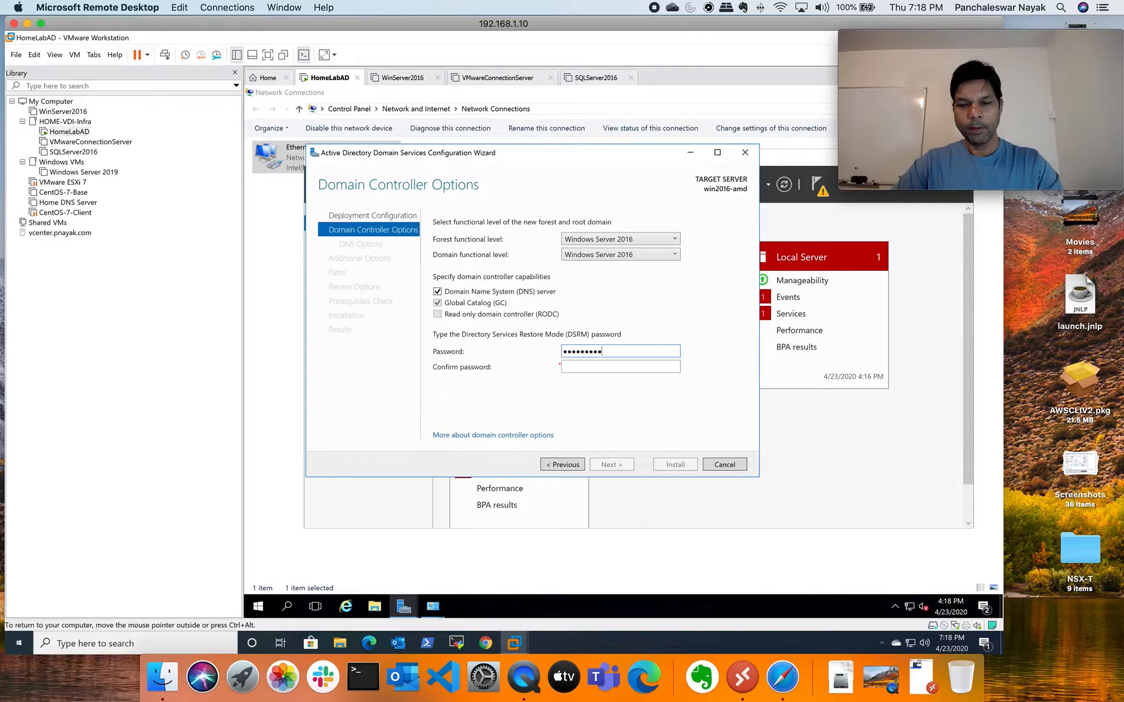
pyautogui.click(594, 370)
pyautogui.write('Pas')
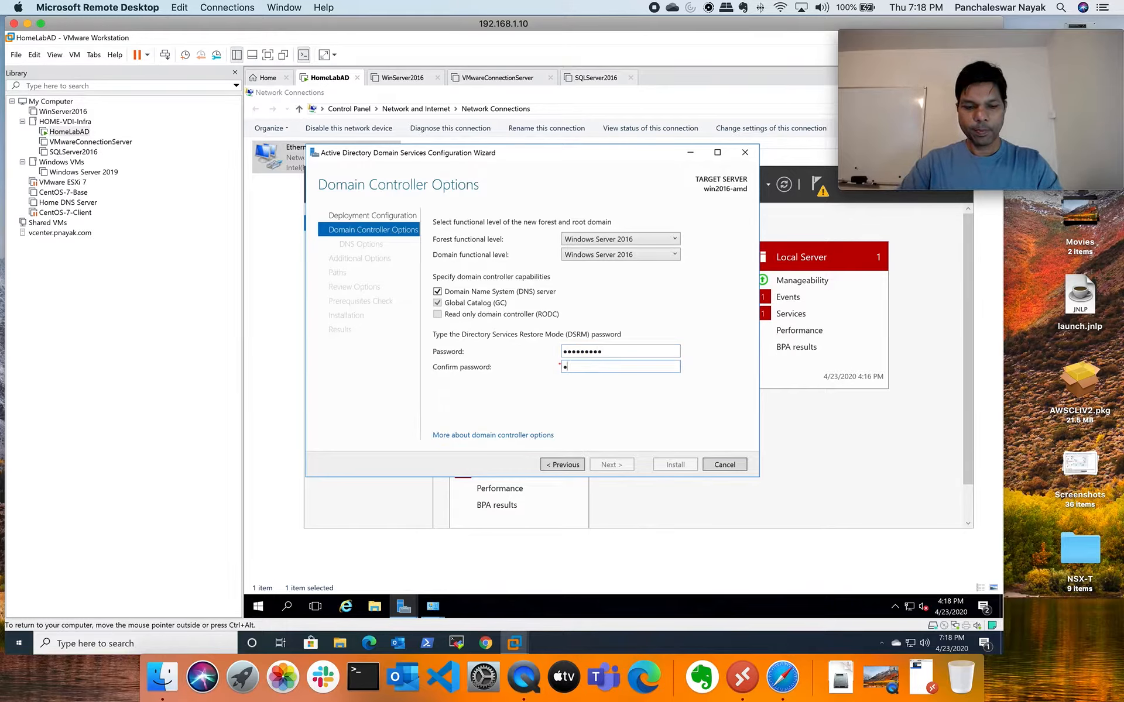
pyautogui.write('sword1')
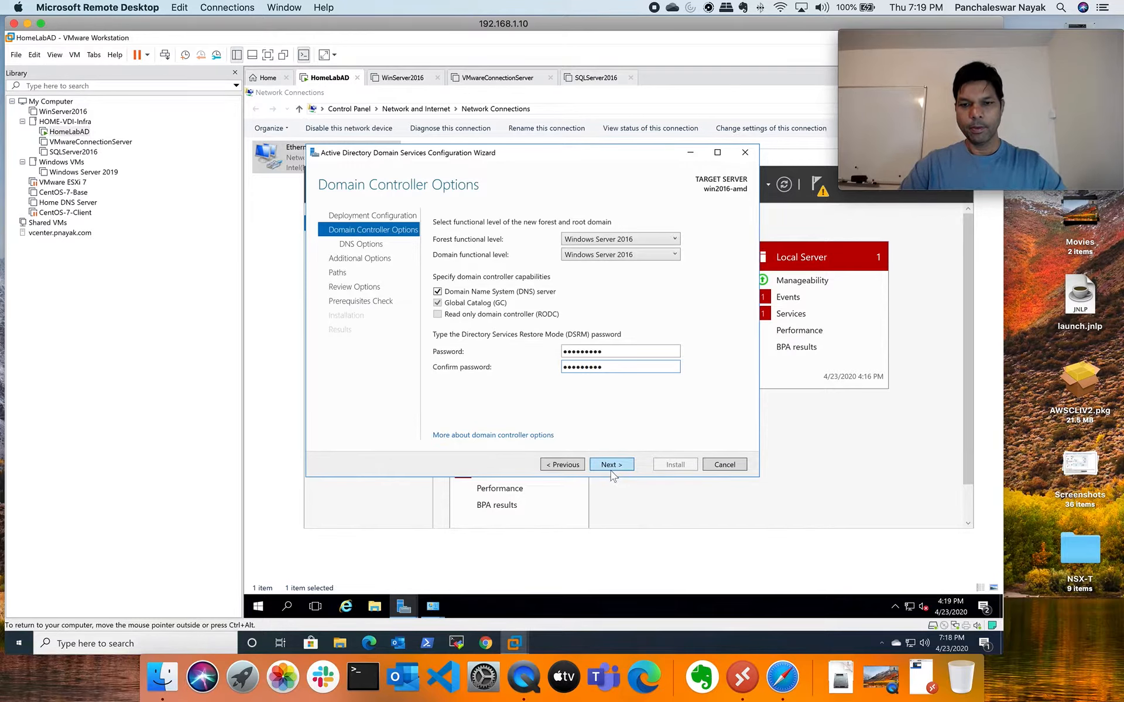
# Accept default DNS options, NetBIOS name PNAYAK and default folder paths
pyautogui.click(614, 467)
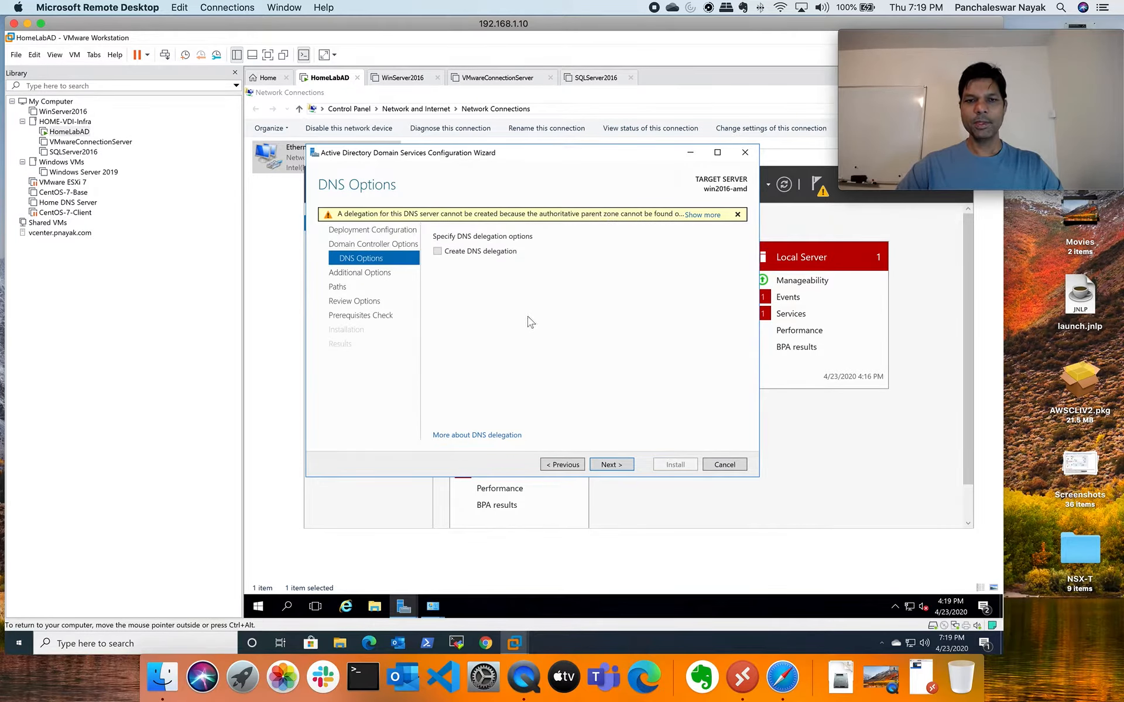
pyautogui.click(611, 466)
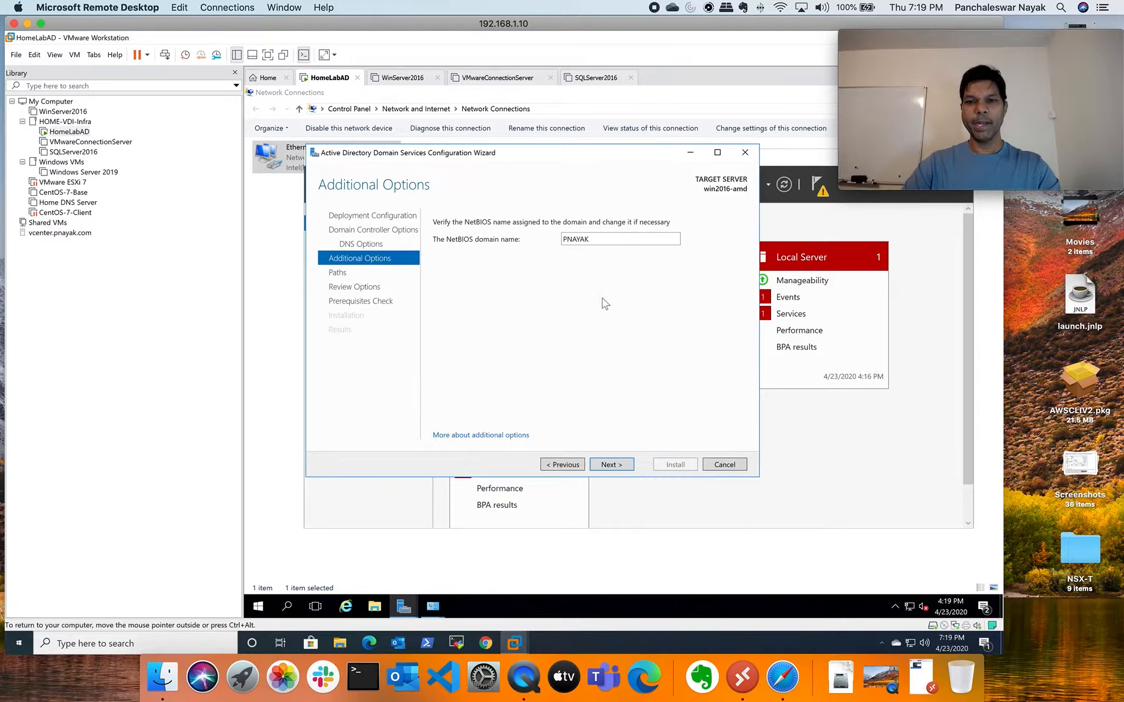
pyautogui.click(611, 466)
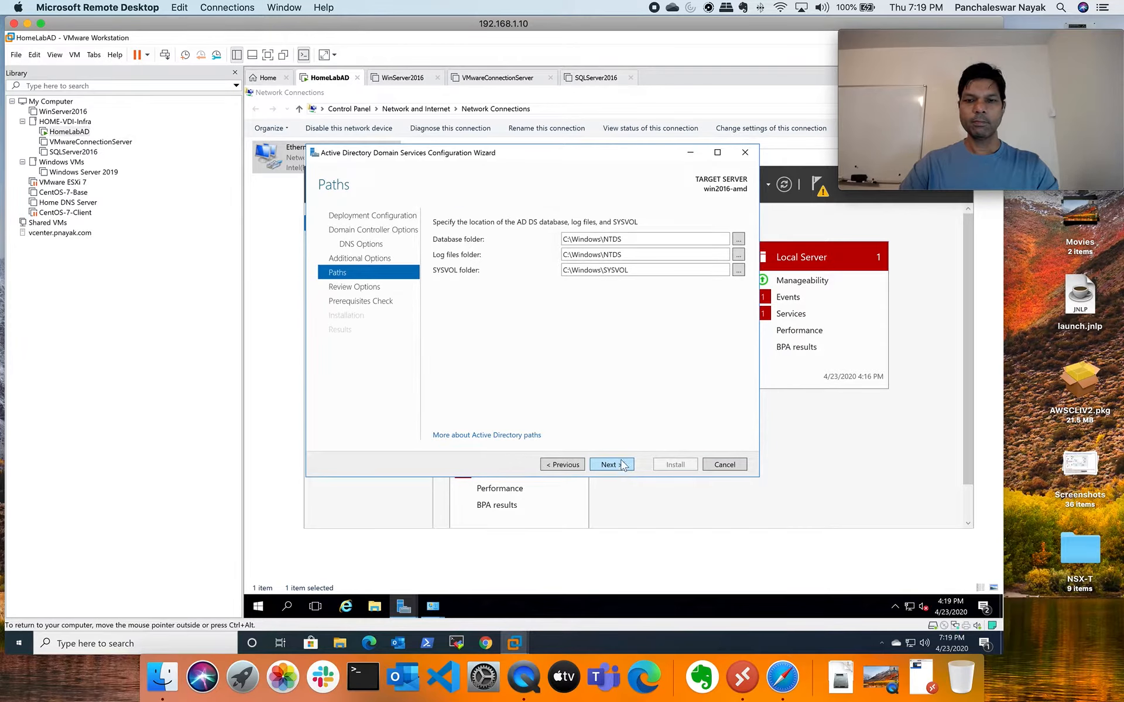
pyautogui.click(616, 467)
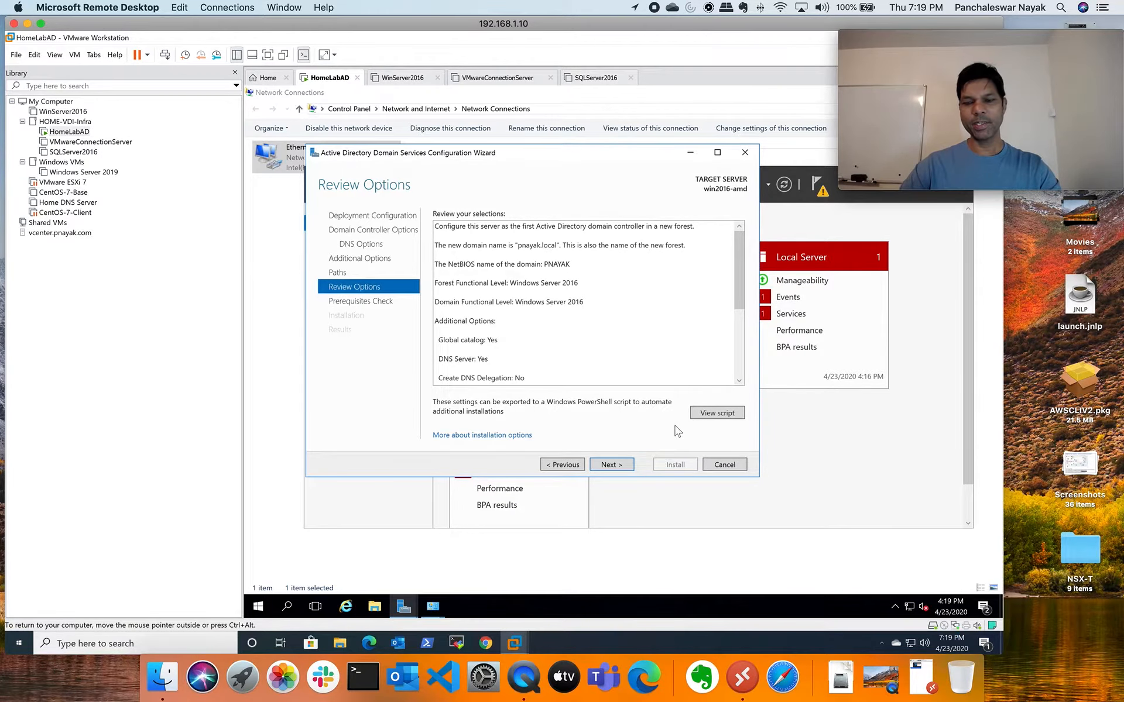
# Open the PowerShell deployment script in Notepad and begin Save As to the Desktop
pyautogui.click(713, 414)
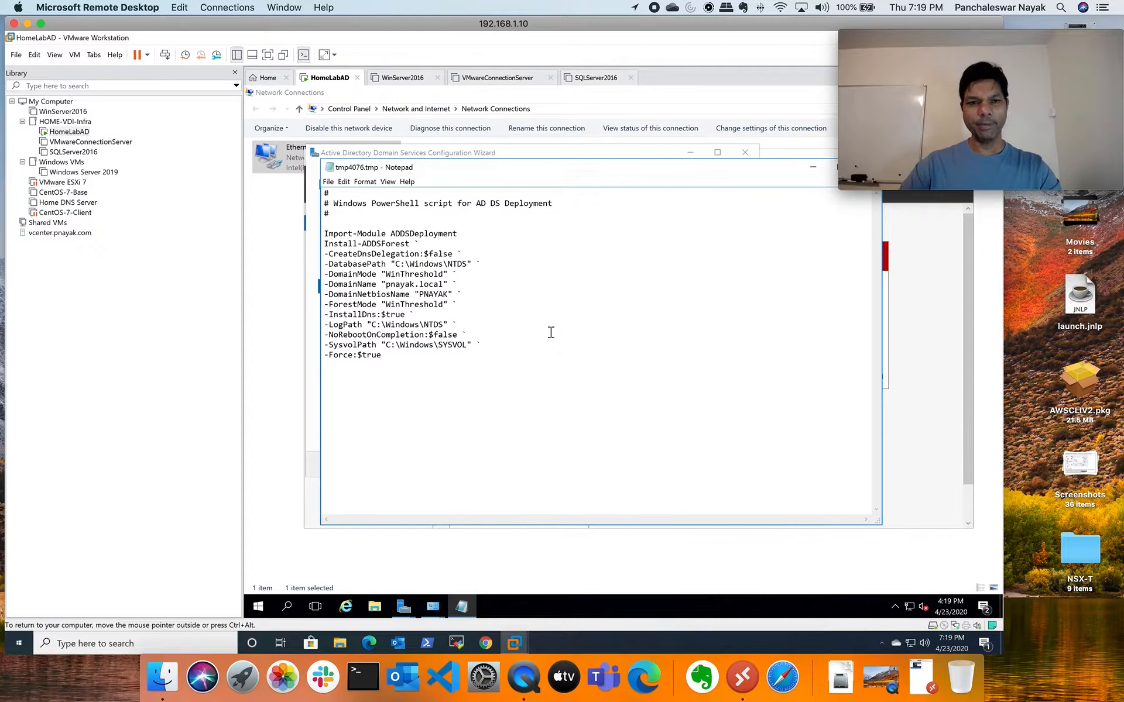
pyautogui.click(328, 181)
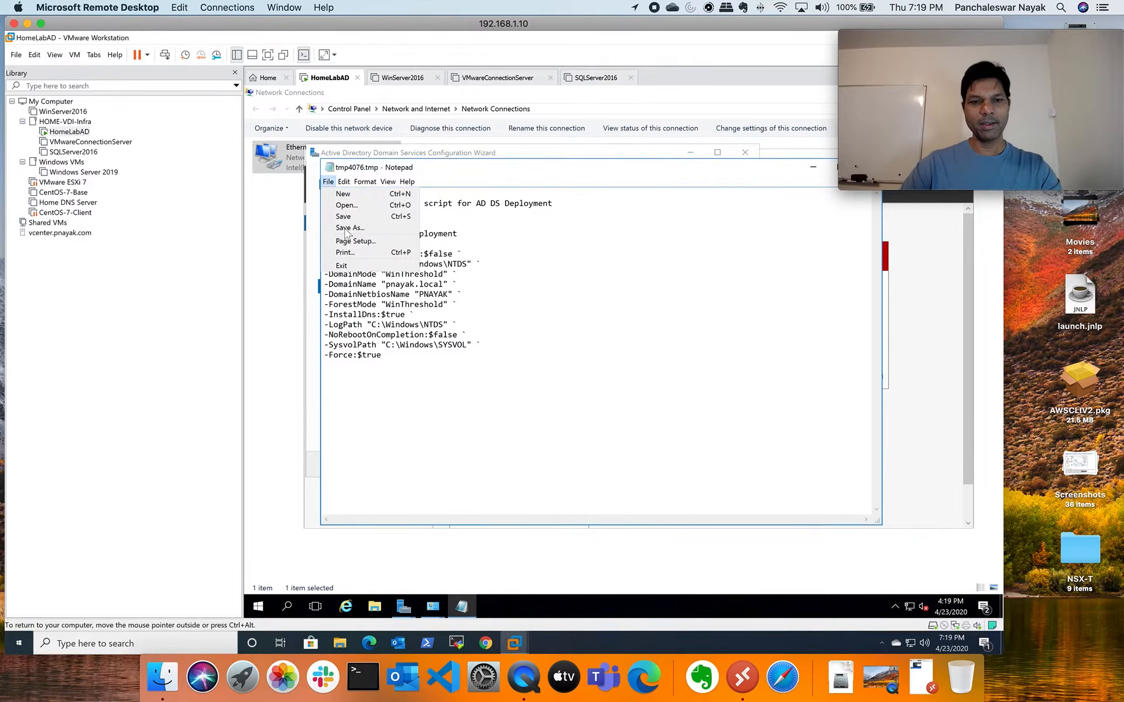
pyautogui.click(351, 227)
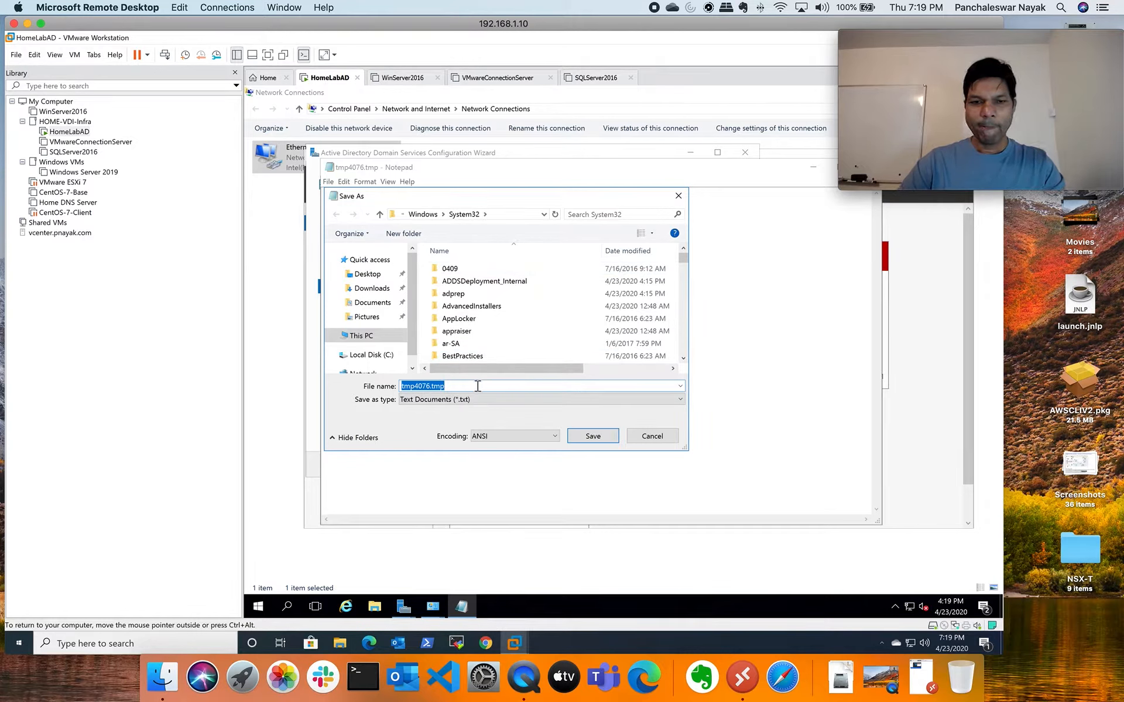
pyautogui.click(367, 274)
# Save the script as tmp4076.ps1 with All Files type, then return to Review Options
pyautogui.click(461, 386)
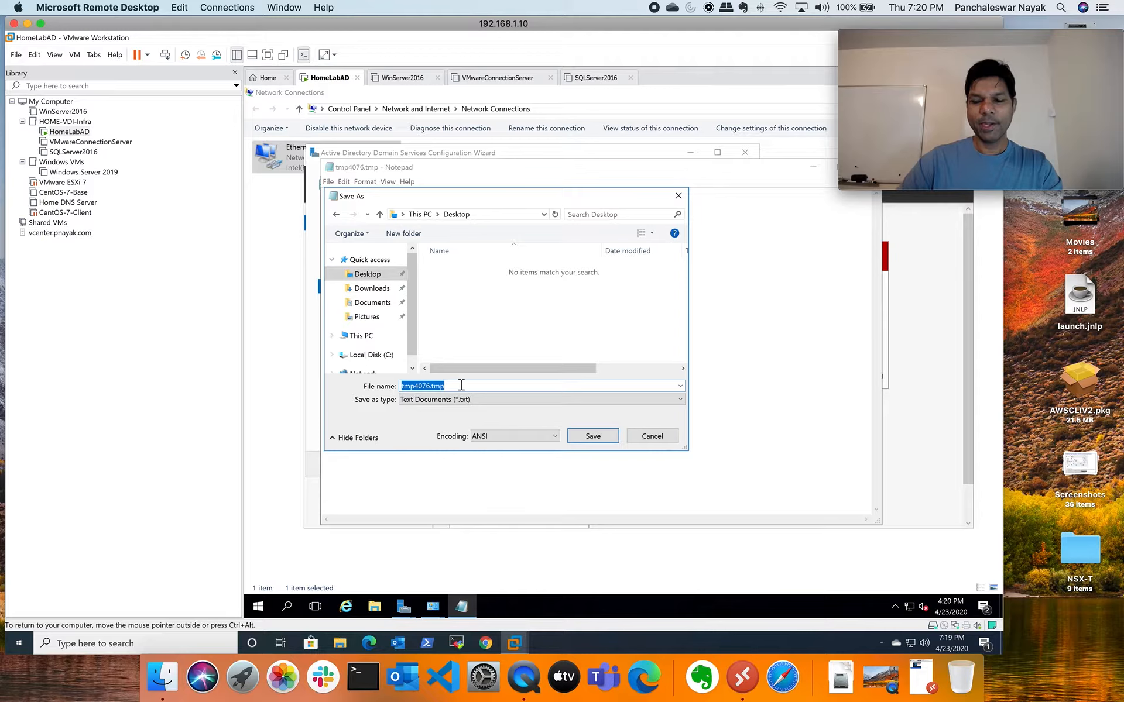
pyautogui.click(461, 387)
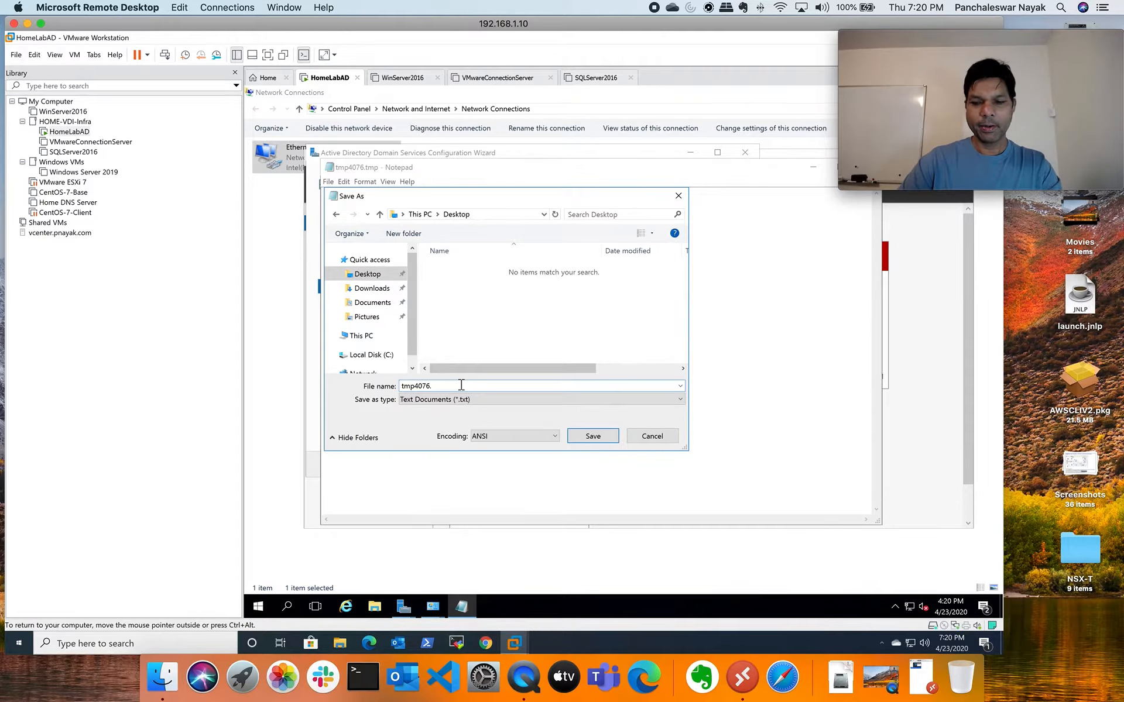
pyautogui.write('ps1')
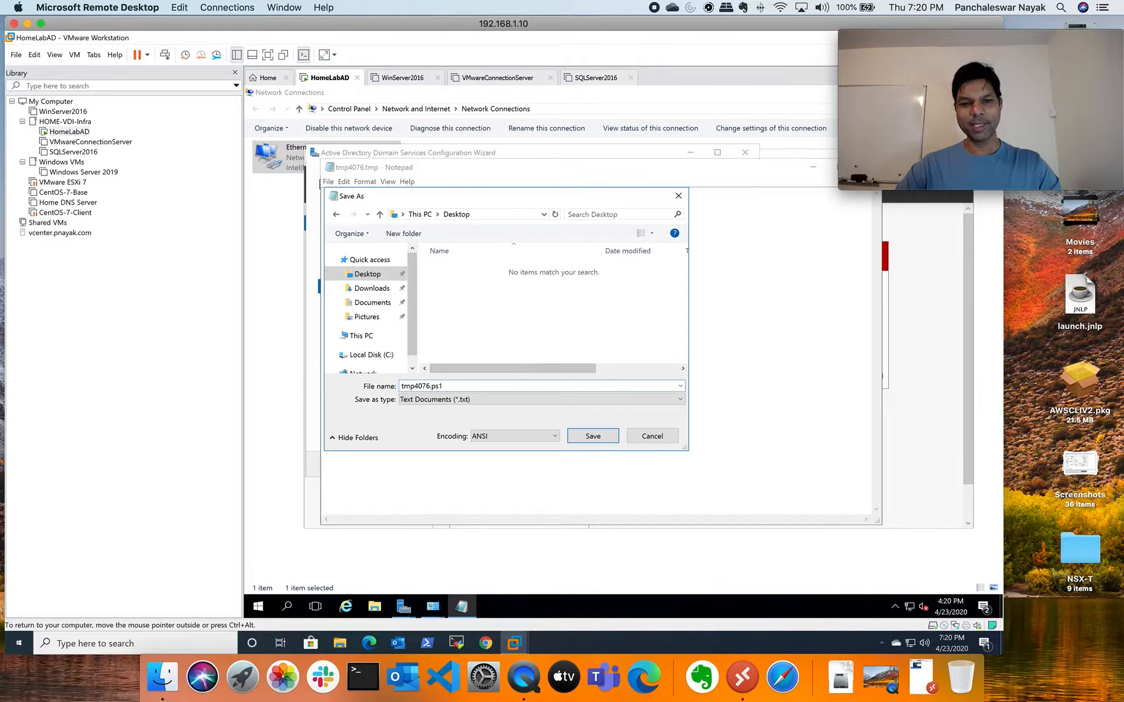
pyautogui.click(486, 401)
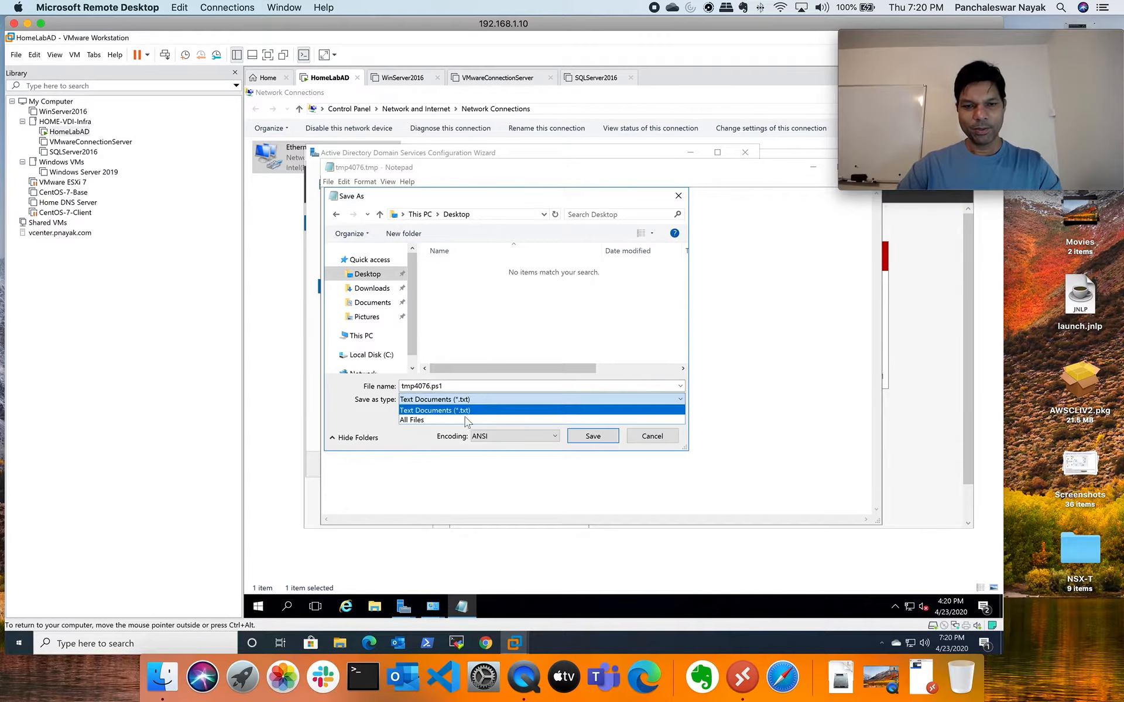
pyautogui.click(466, 420)
pyautogui.click(477, 386)
pyautogui.click(481, 388)
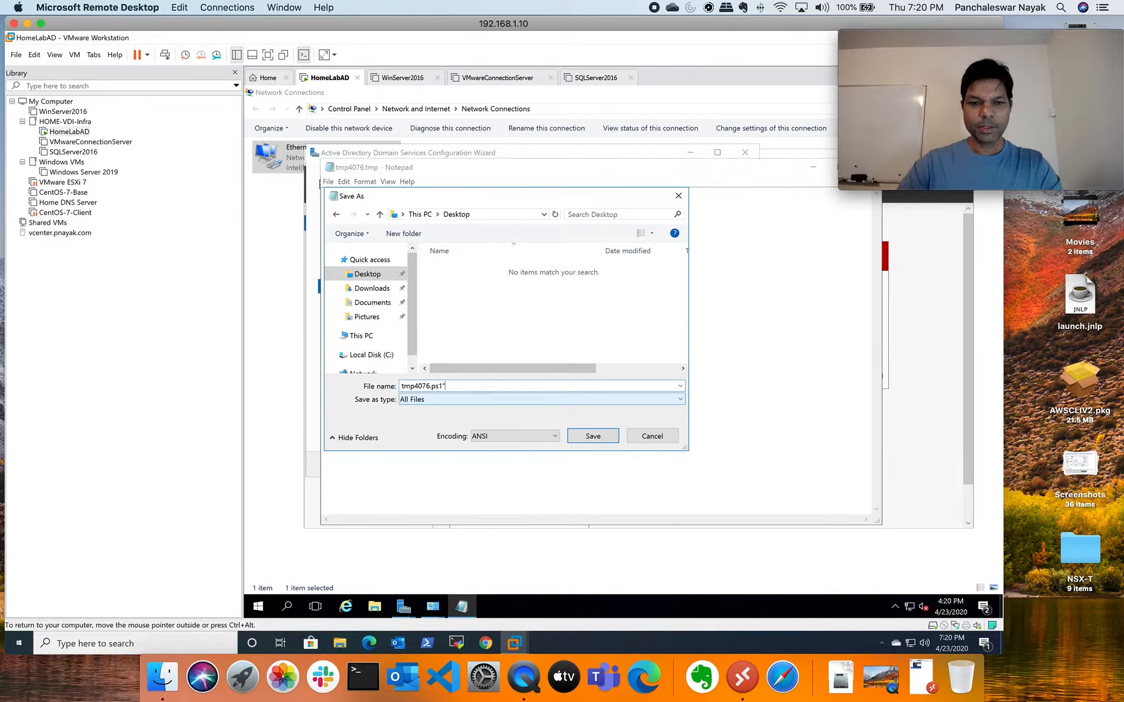
pyautogui.click(401, 387)
pyautogui.write('"')
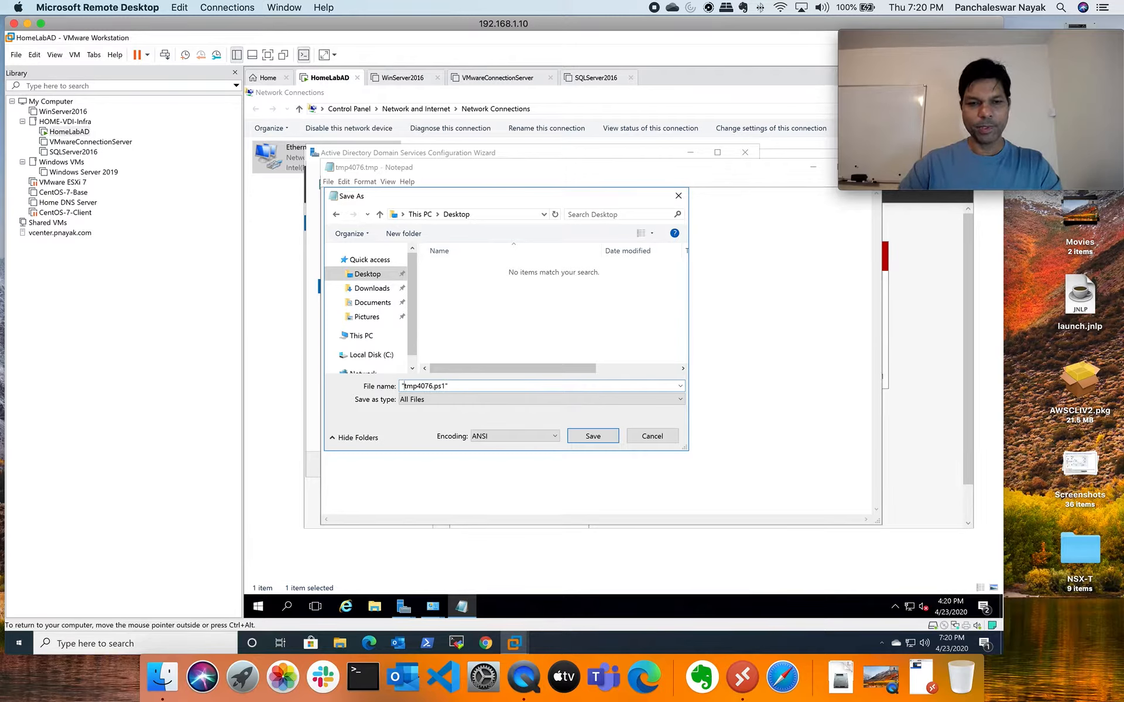
pyautogui.click(593, 437)
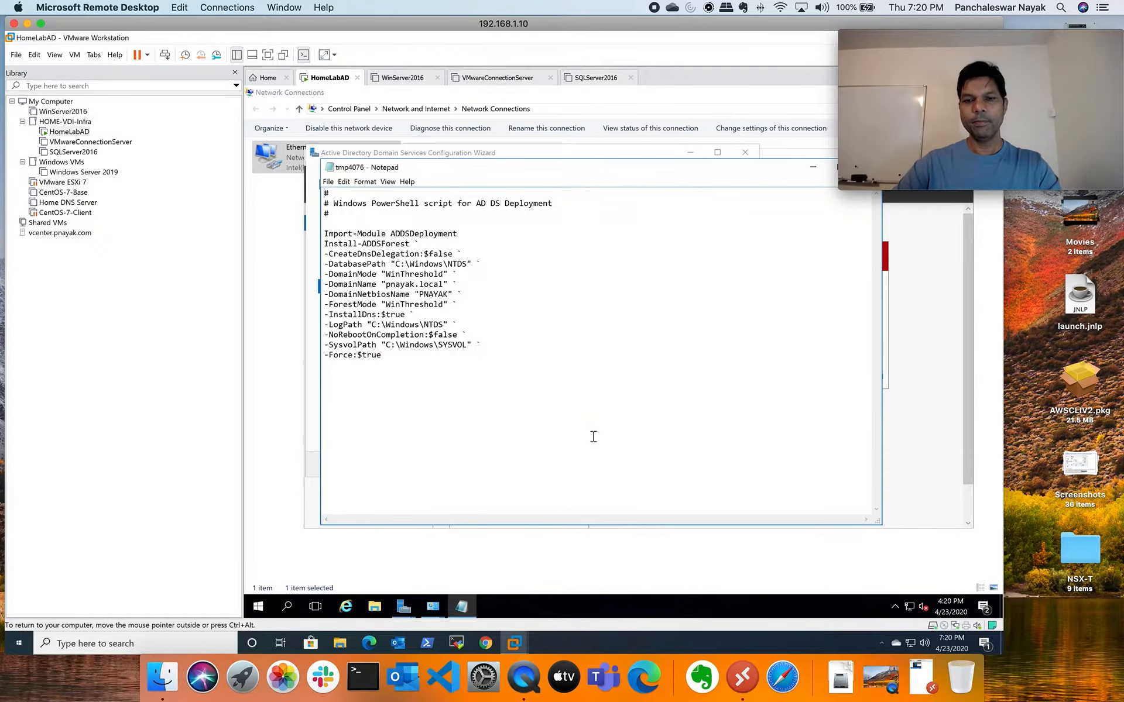
pyautogui.click(813, 167)
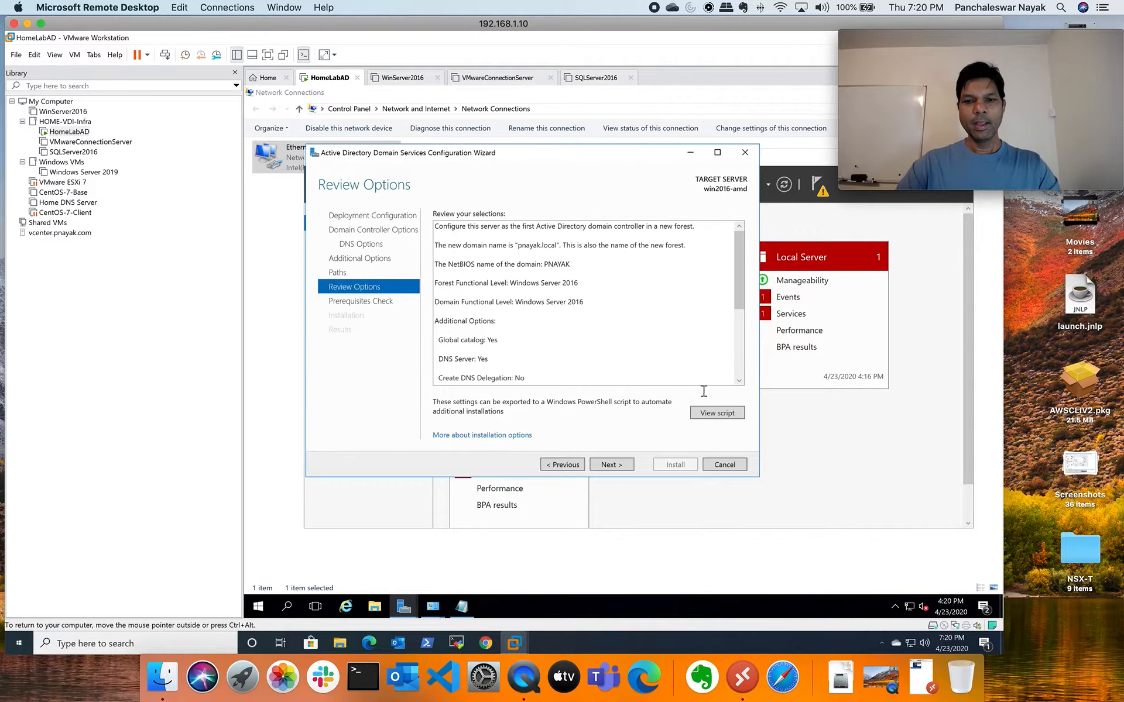
# Pass the prerequisites check and install AD DS, making win2016-amd a domain controller
pyautogui.click(616, 466)
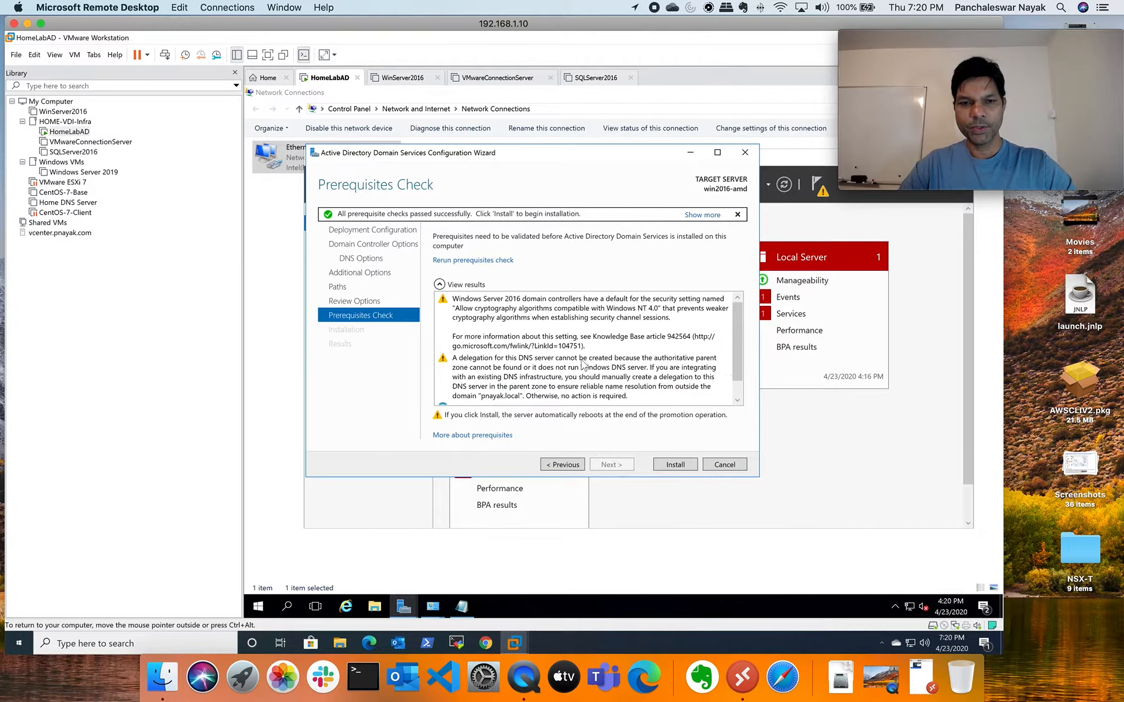
pyautogui.click(683, 469)
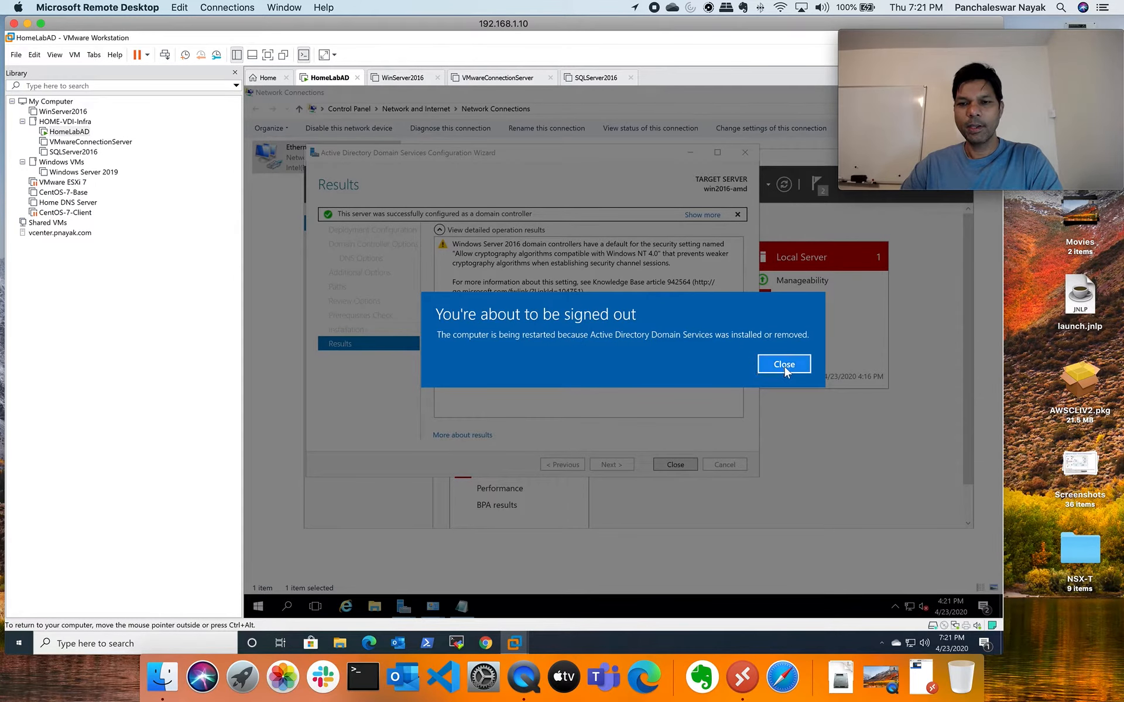
# Dismiss the sign-out notice and close the finished AD DS wizard so the VM restarts
pyautogui.click(785, 369)
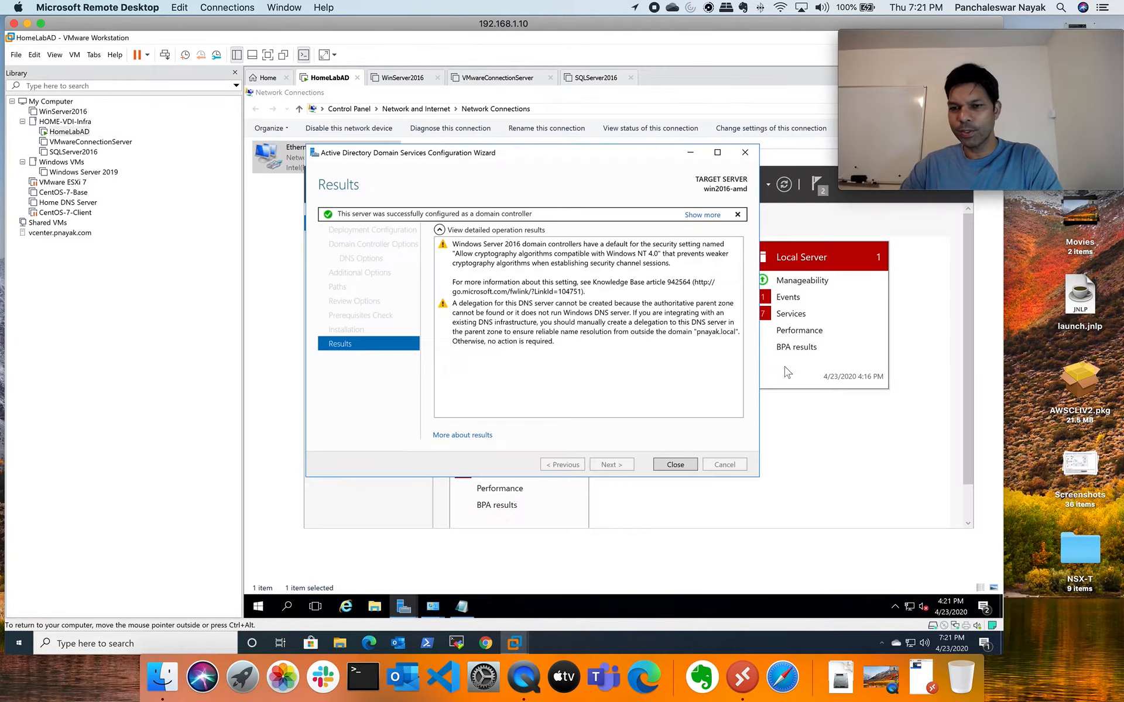
pyautogui.click(675, 464)
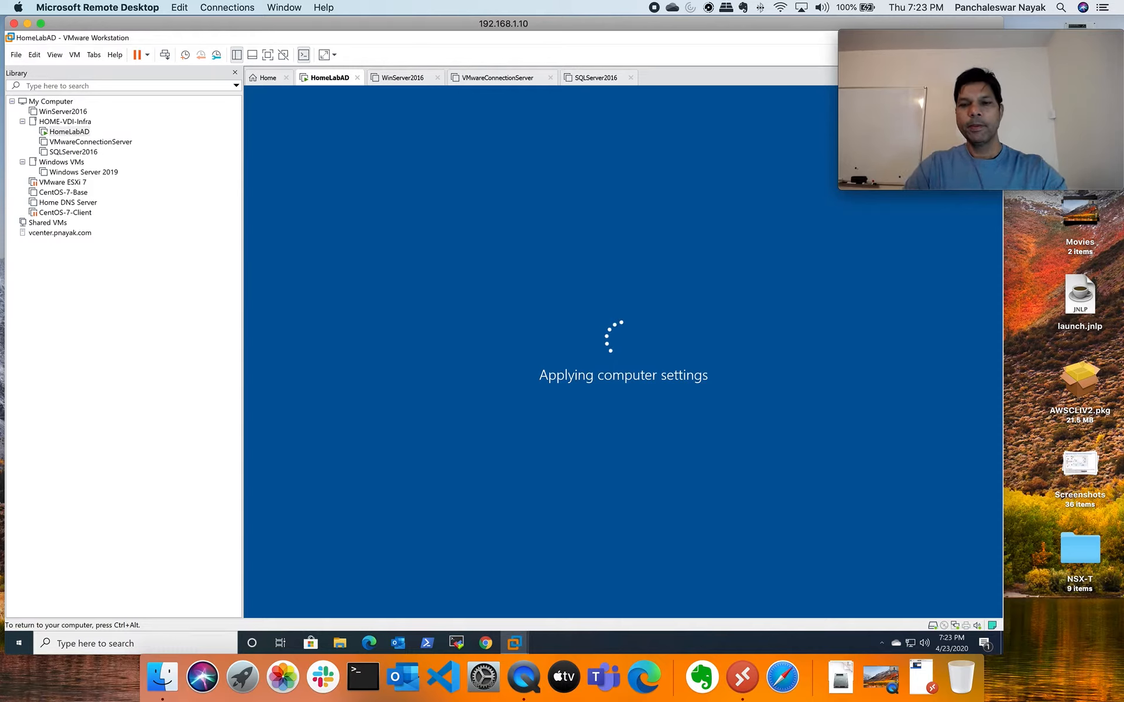
# Release input from the guest and show the SQLServer2016 VM's summary (8 GB, 4 processors)
pyautogui.hotkey('ctrl', 'alt')
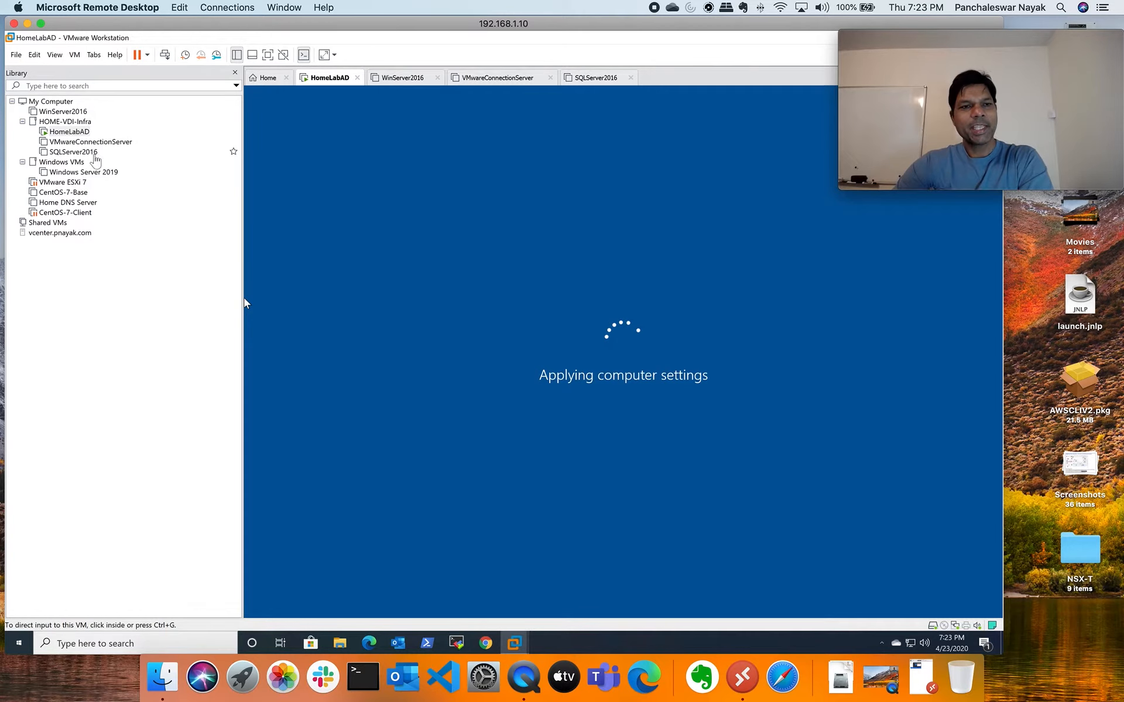
pyautogui.click(91, 153)
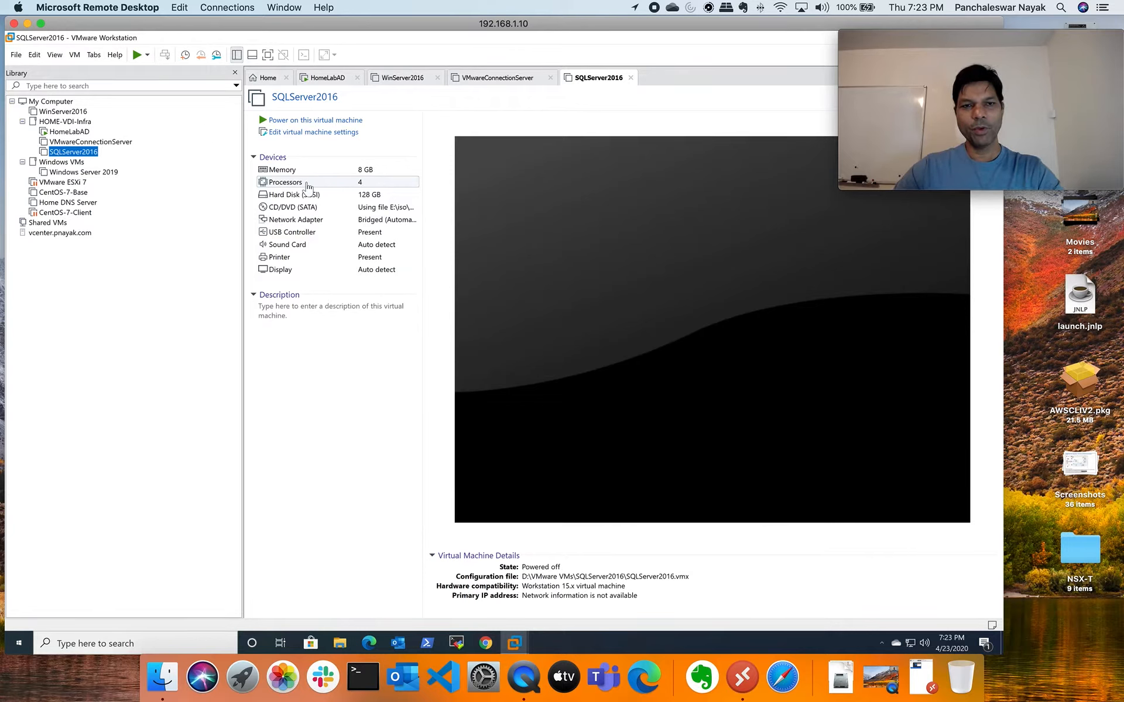
pyautogui.click(119, 145)
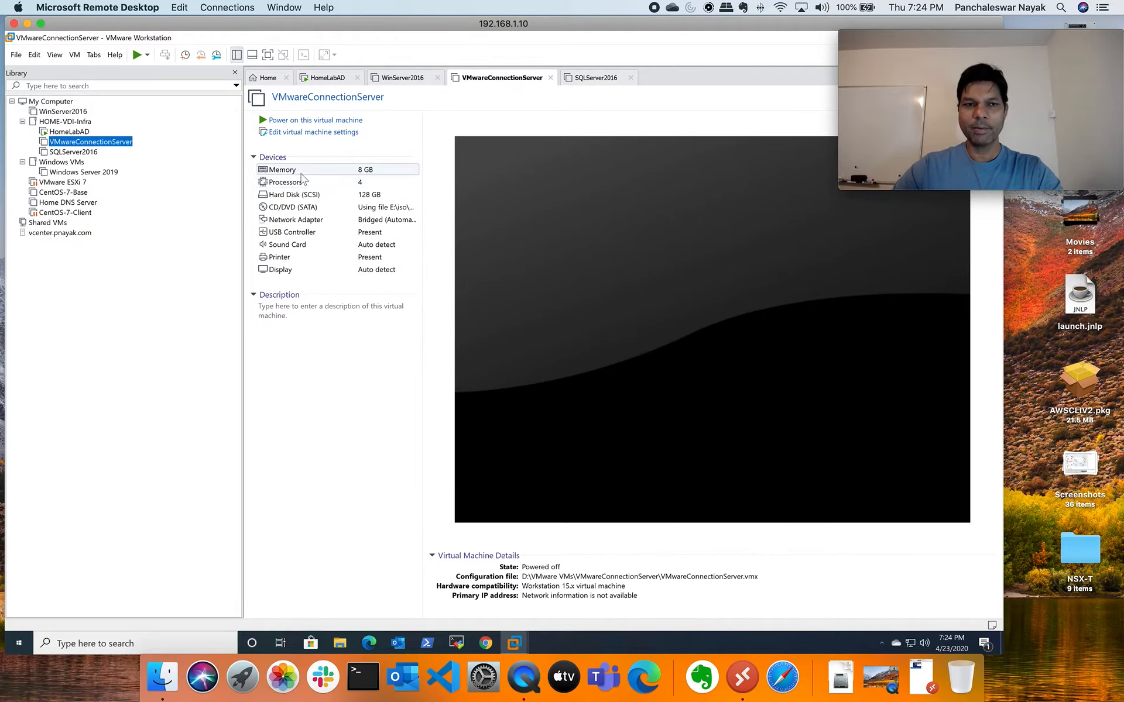
pyautogui.click(92, 154)
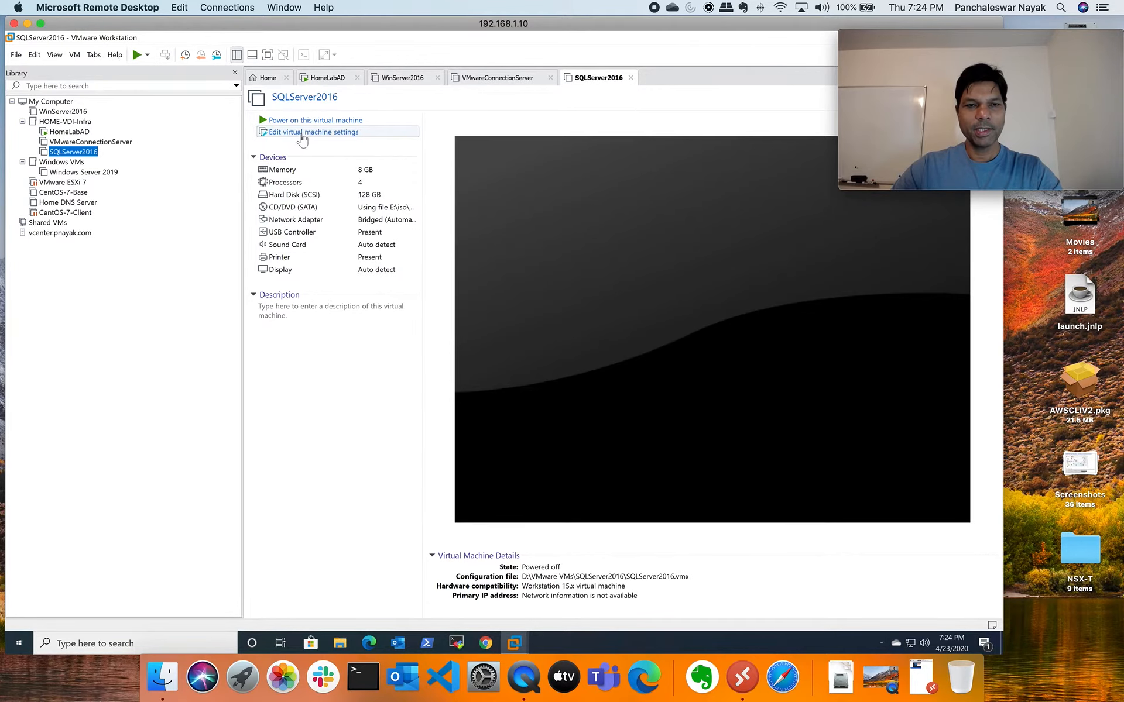
# Set SQLServer2016 to one core per processor, two cores total
pyautogui.click(298, 135)
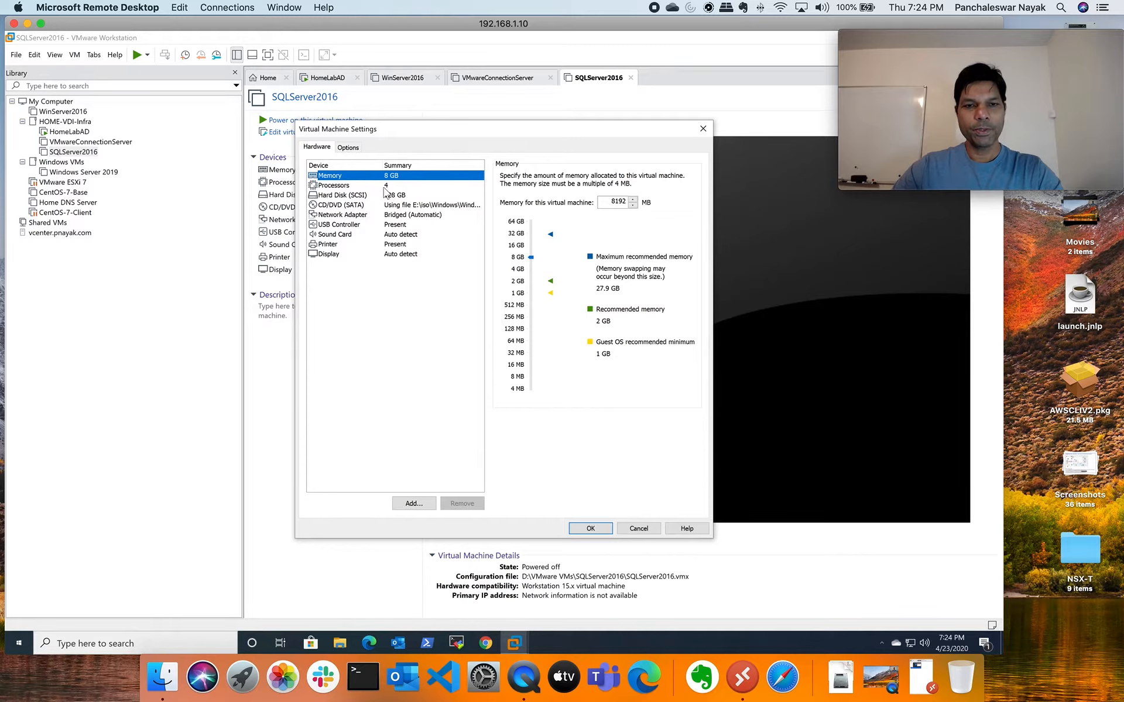
pyautogui.click(387, 186)
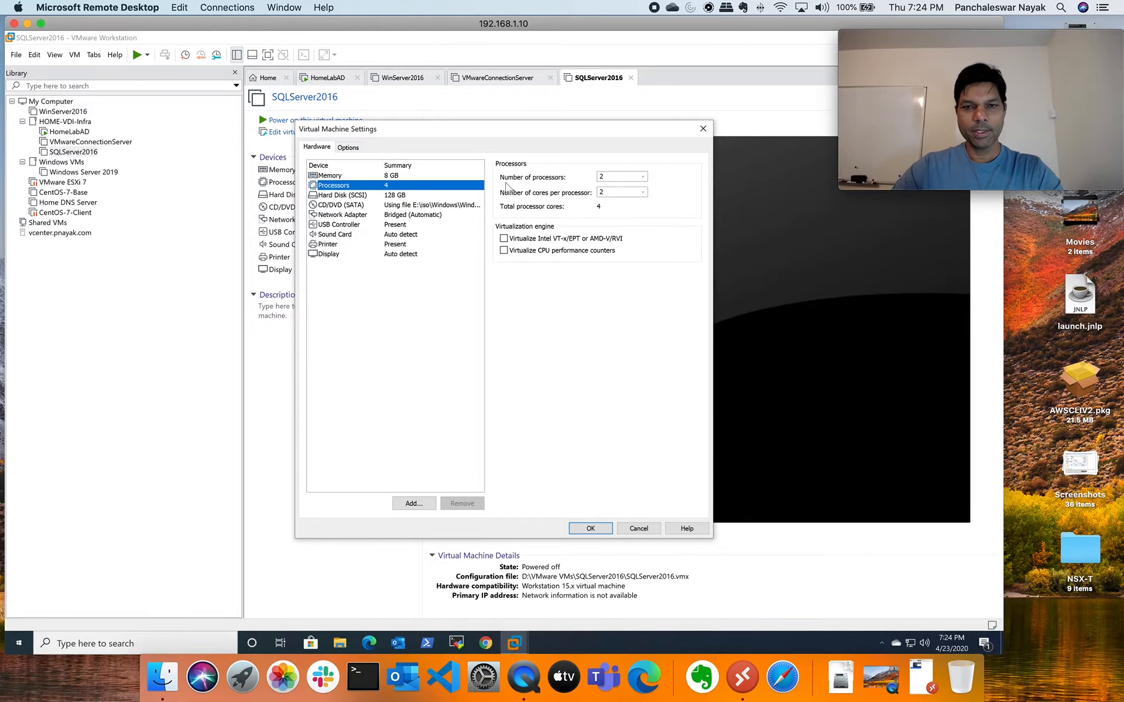
pyautogui.click(644, 192)
pyautogui.click(613, 201)
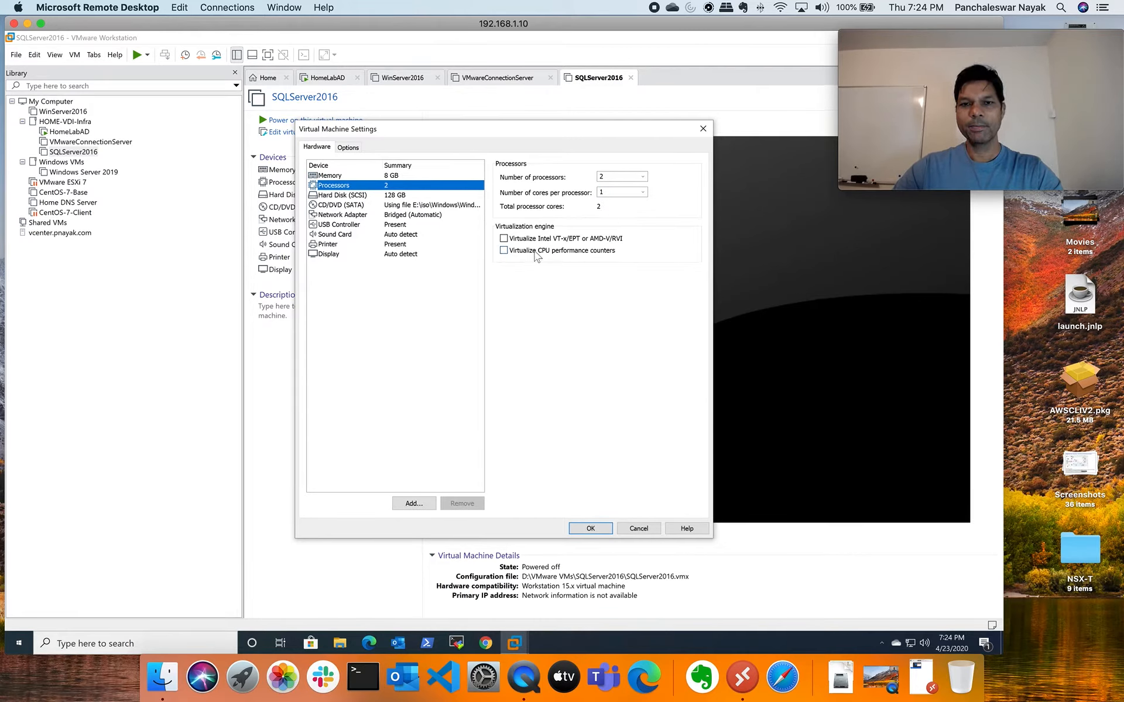
pyautogui.click(590, 528)
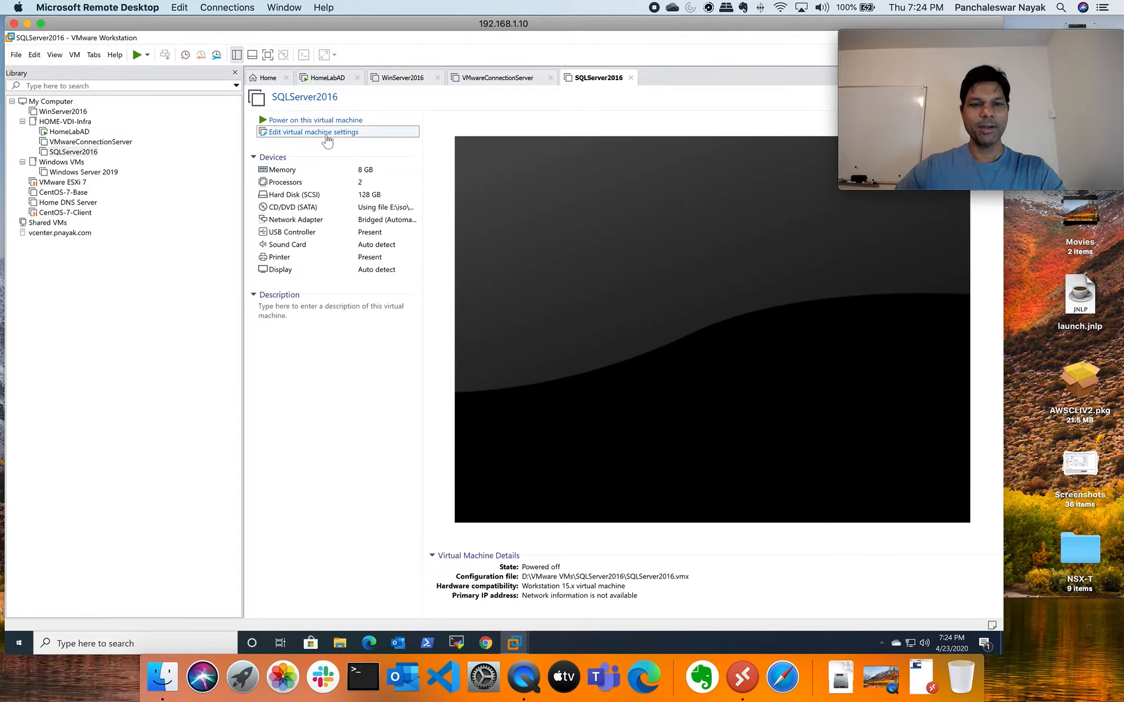
# Reduce SQLServer2016 memory to 4096 MB and switch back to HomeLabAD
pyautogui.hotkey('ctrl', 'd')
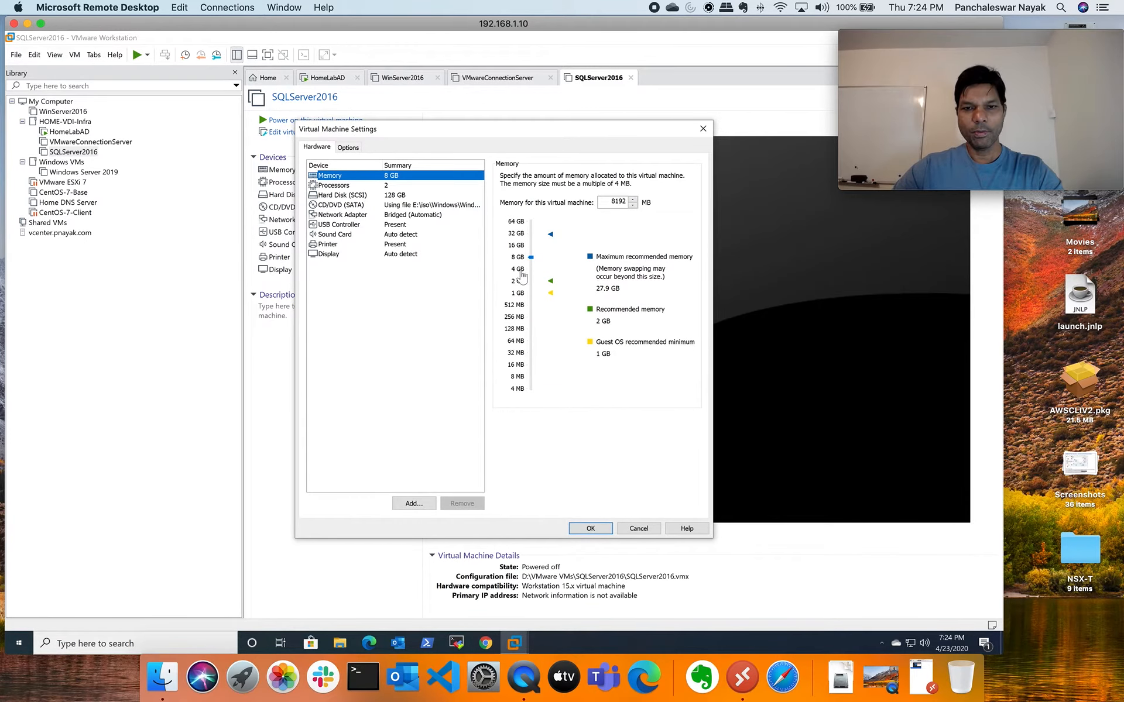
pyautogui.click(591, 529)
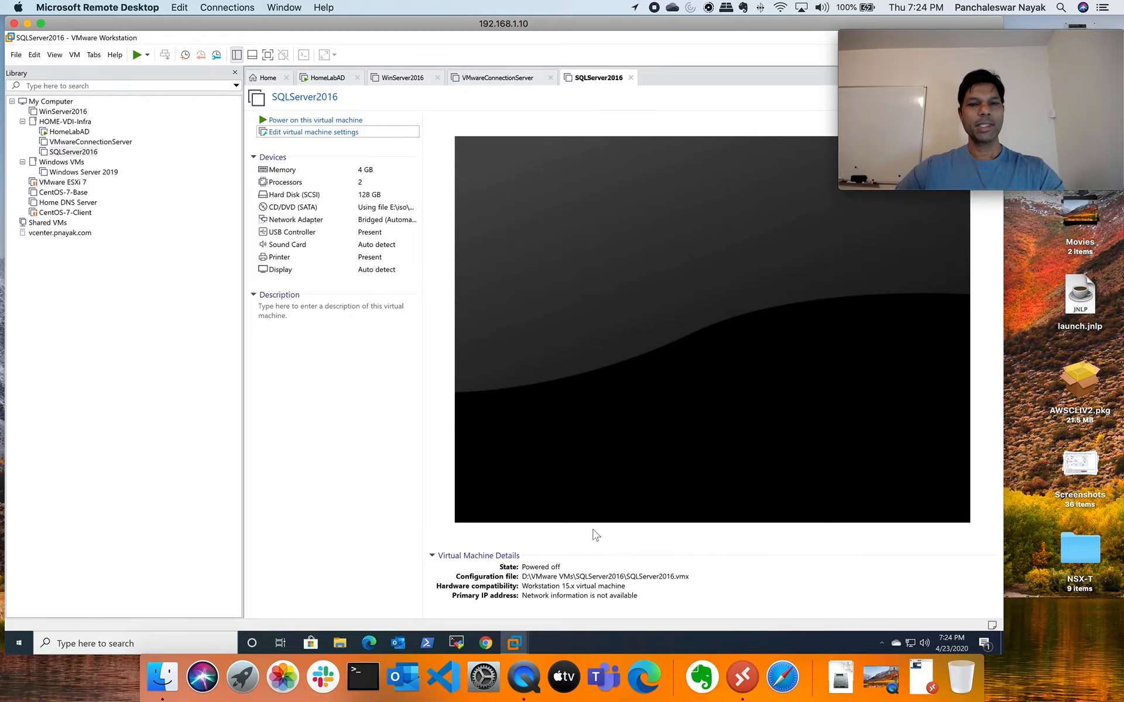
pyautogui.click(88, 134)
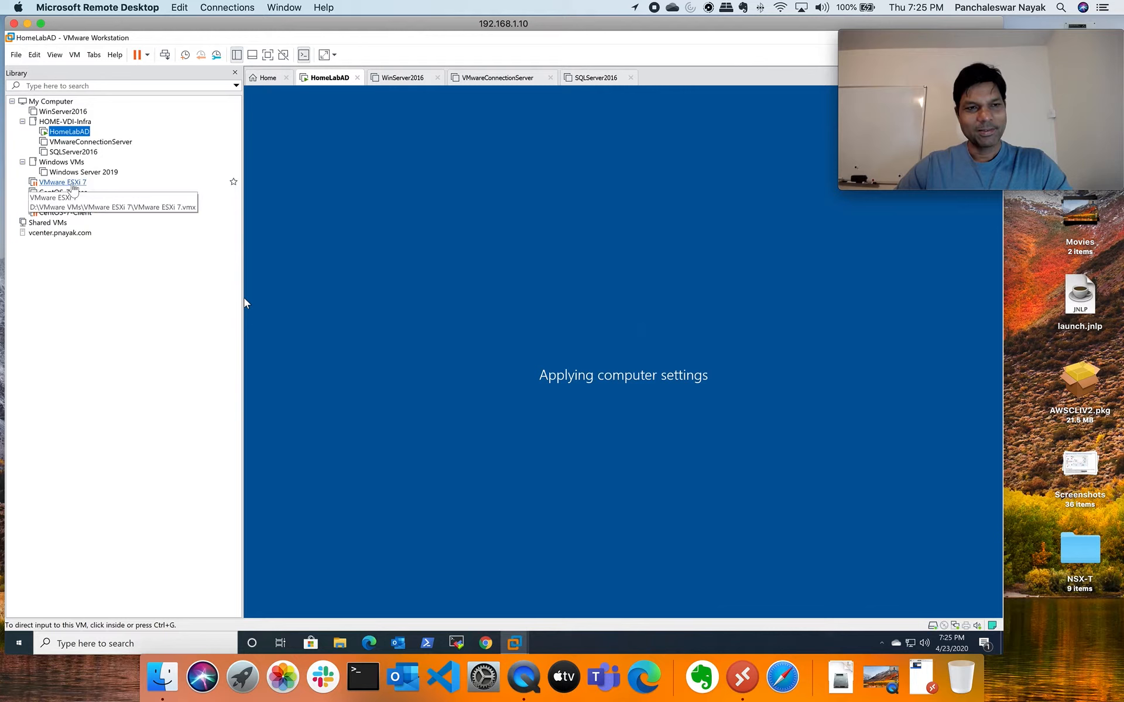
# Glance at the ESXi 7 and VMwareConnectionServer machines, then return to HomeLabAD's reboot
pyautogui.click(69, 182)
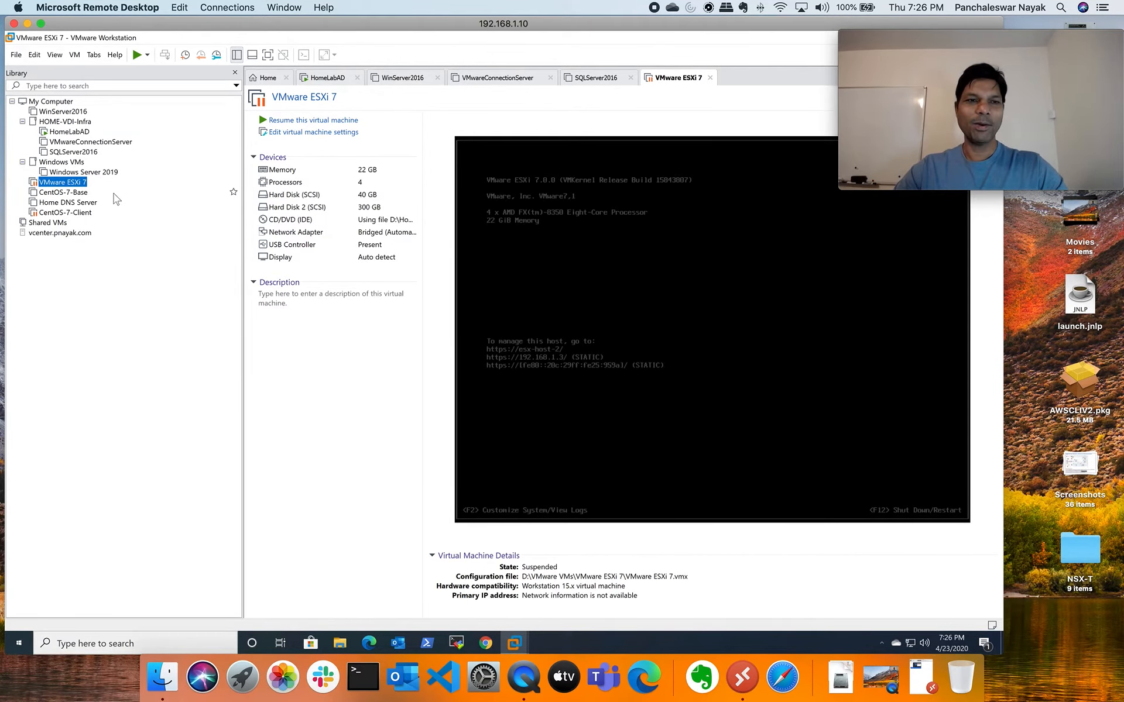
pyautogui.click(77, 134)
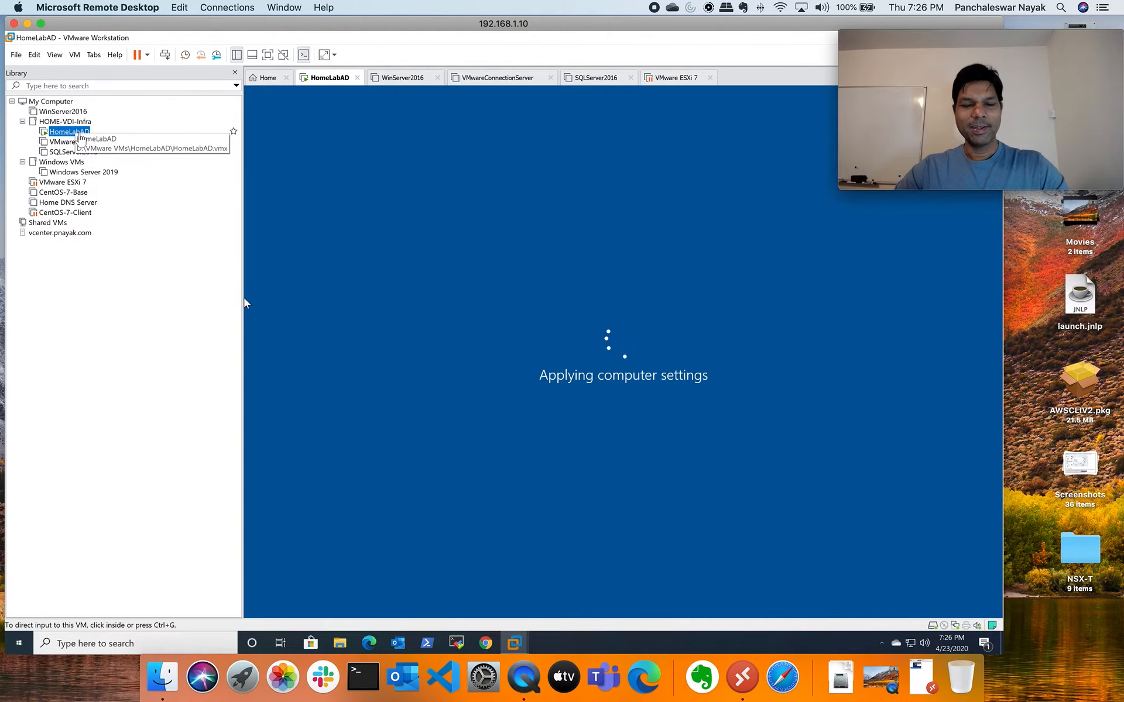
pyautogui.click(85, 142)
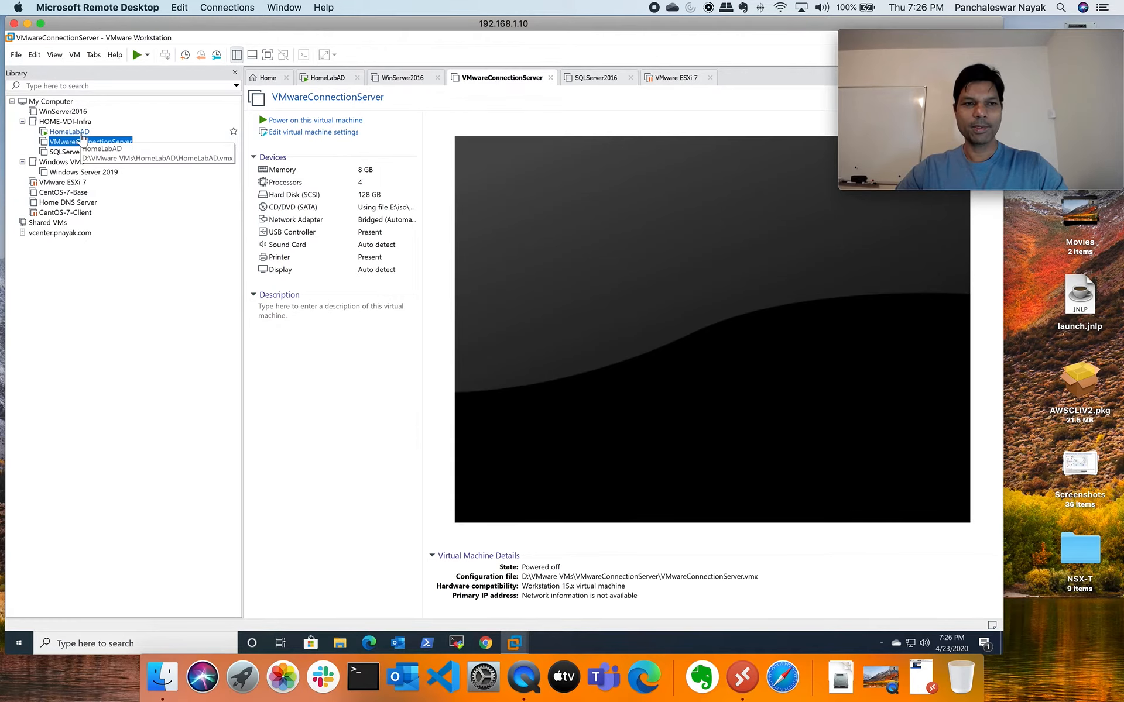
pyautogui.click(82, 134)
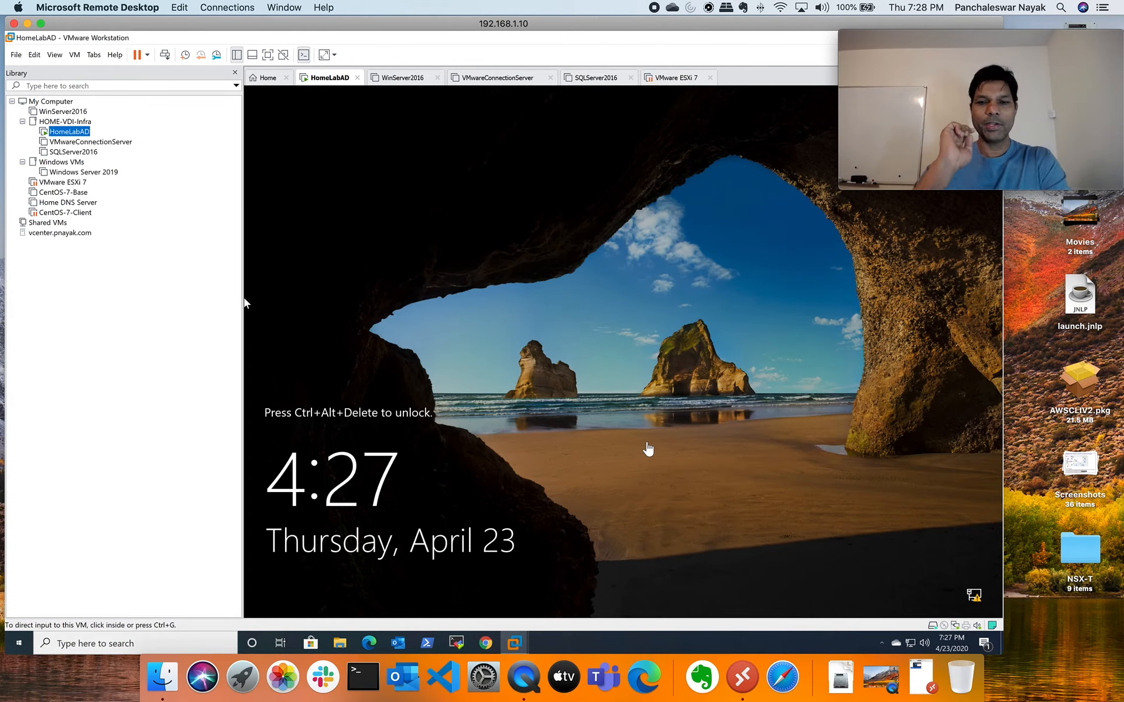
# Unlock the HomeLabAD guest from the VM actions menu and sign in with the Administrator password
pyautogui.click(607, 253)
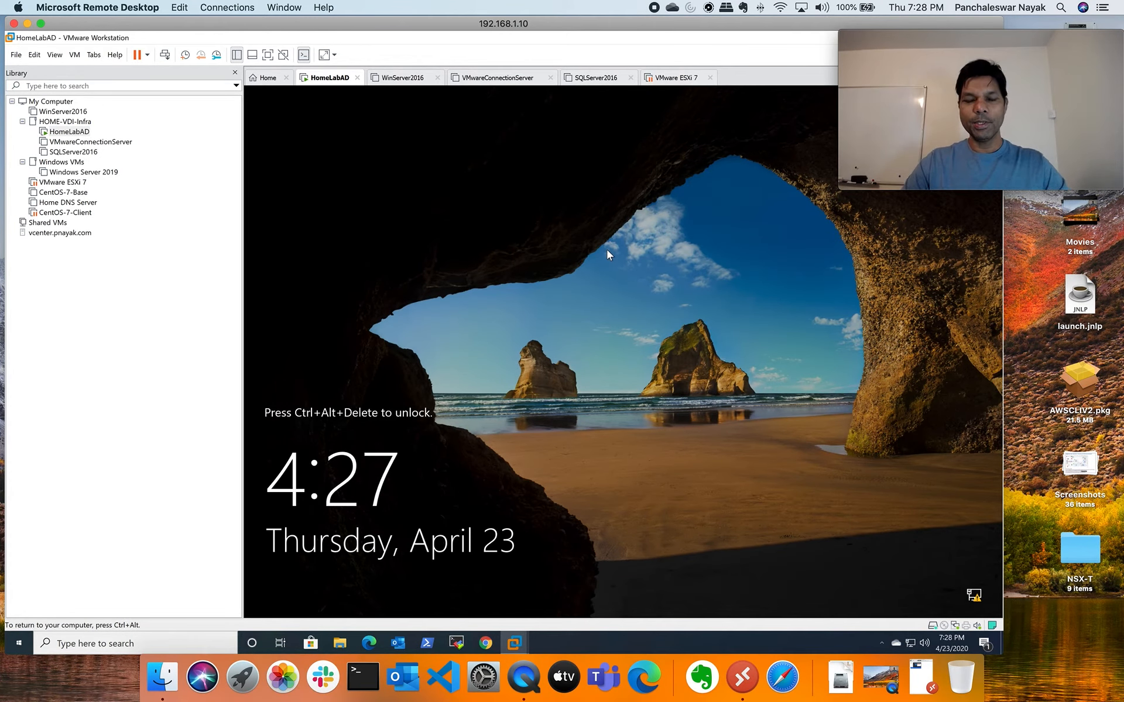
pyautogui.hotkey('ctrl', 'alt')
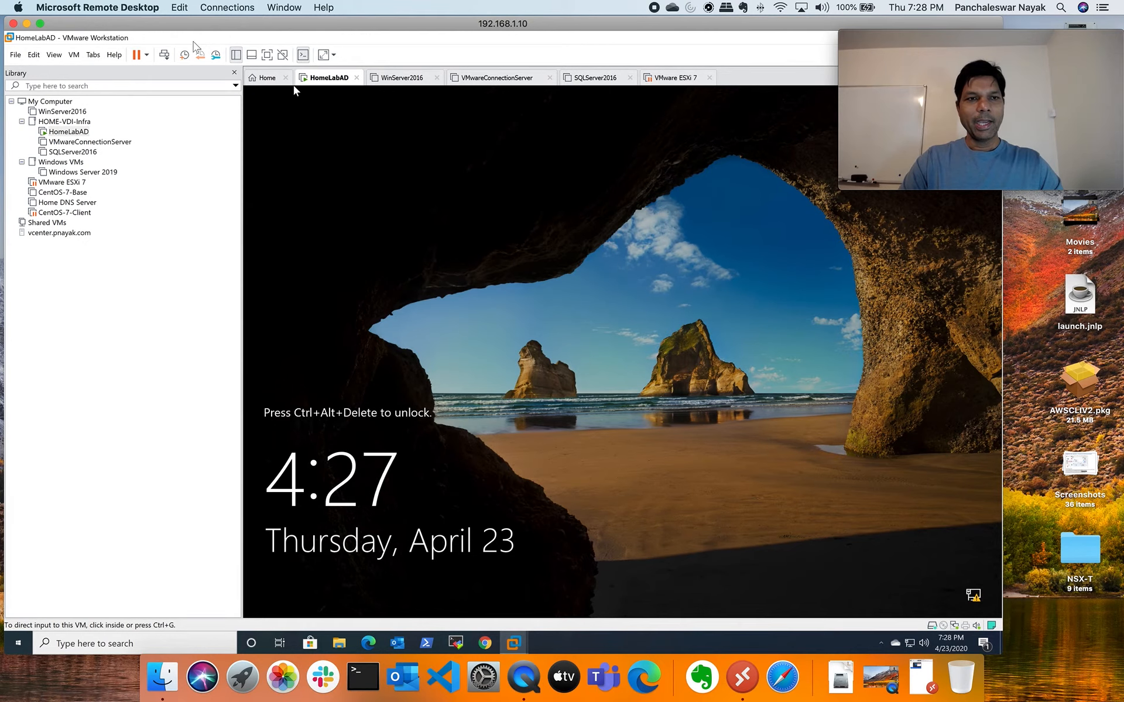
pyautogui.click(74, 58)
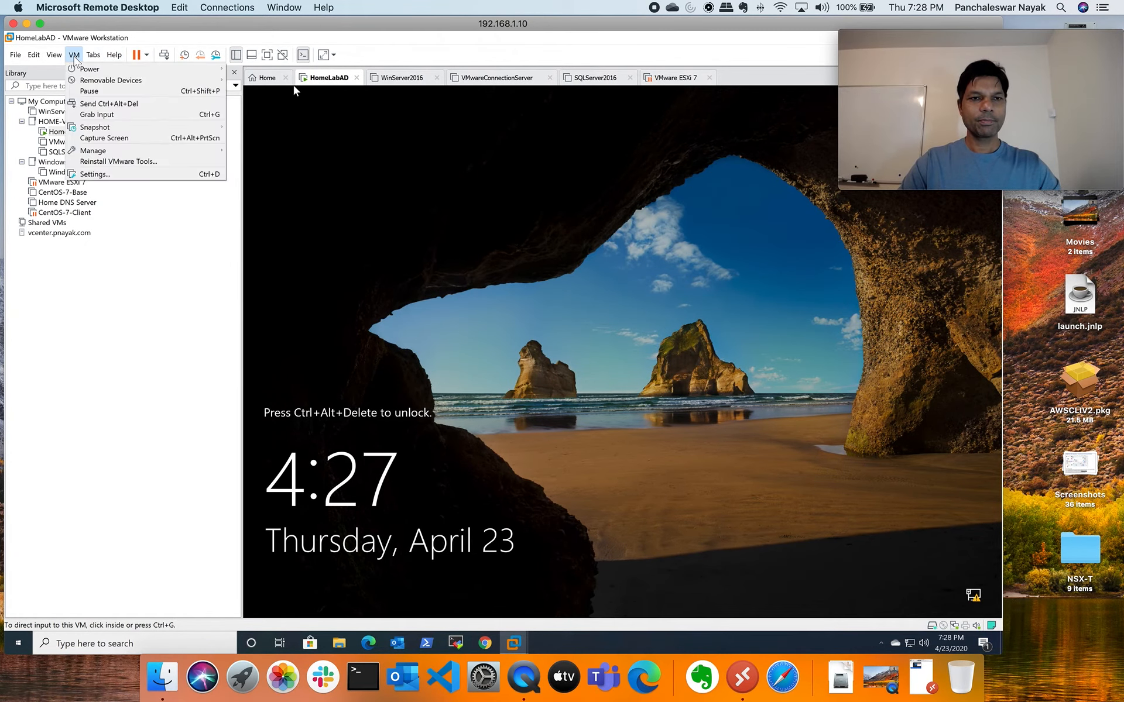
pyautogui.click(110, 106)
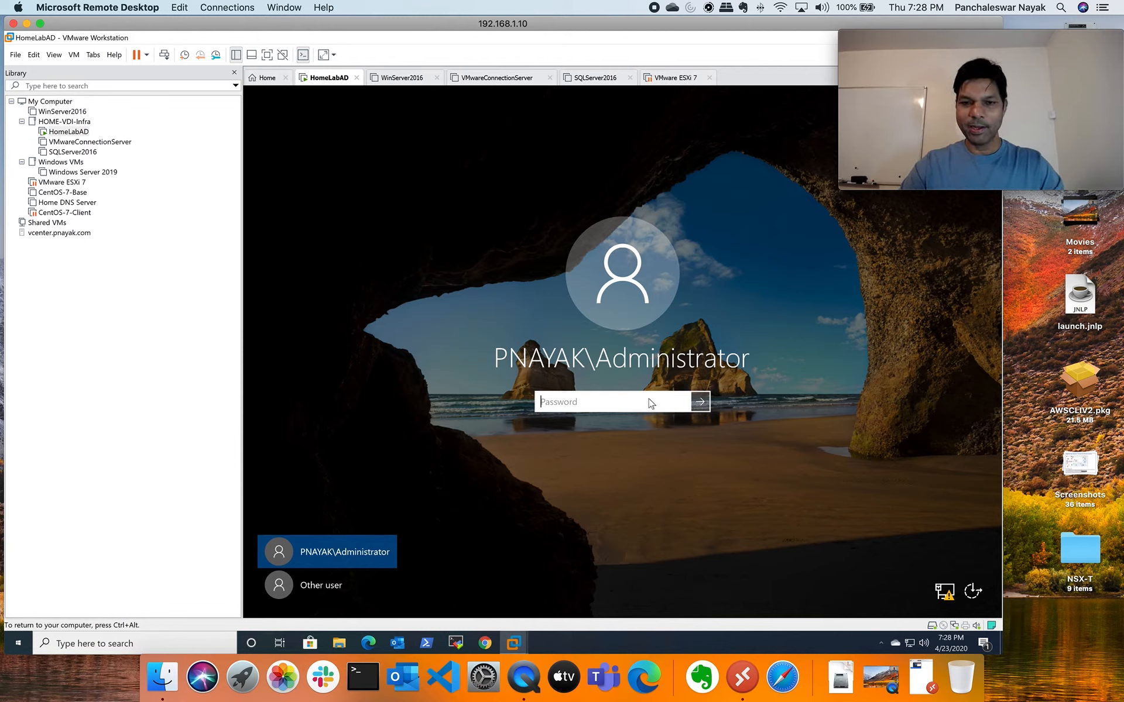
pyautogui.write('****')
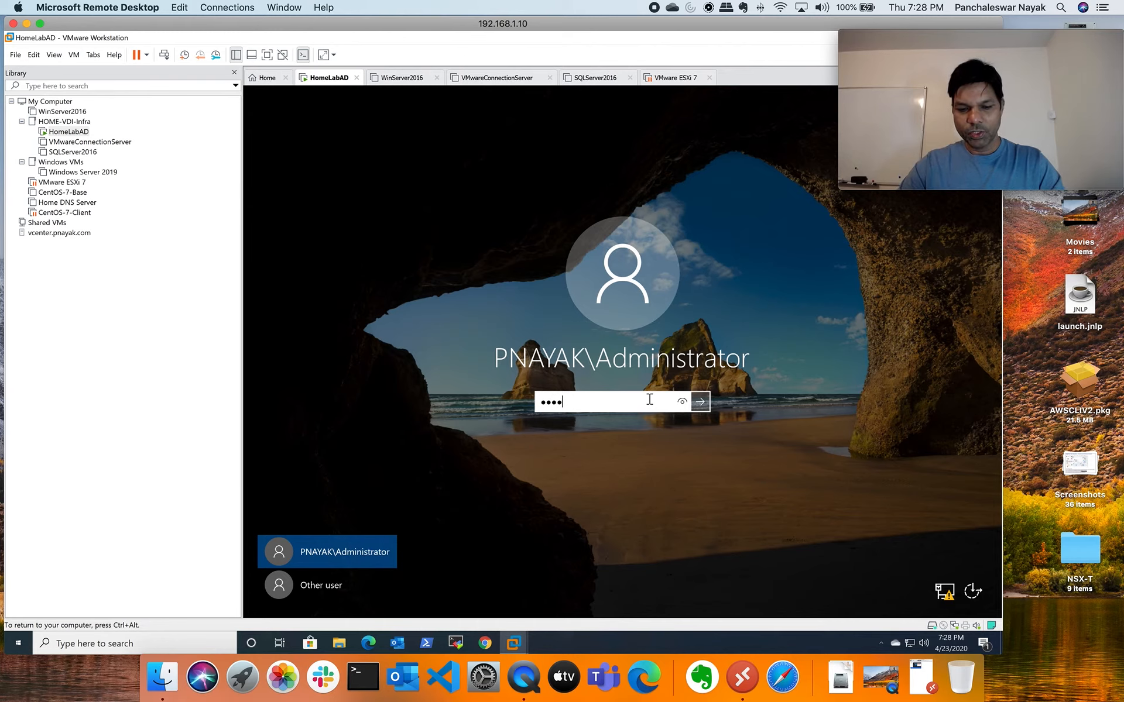
pyautogui.write('*****')
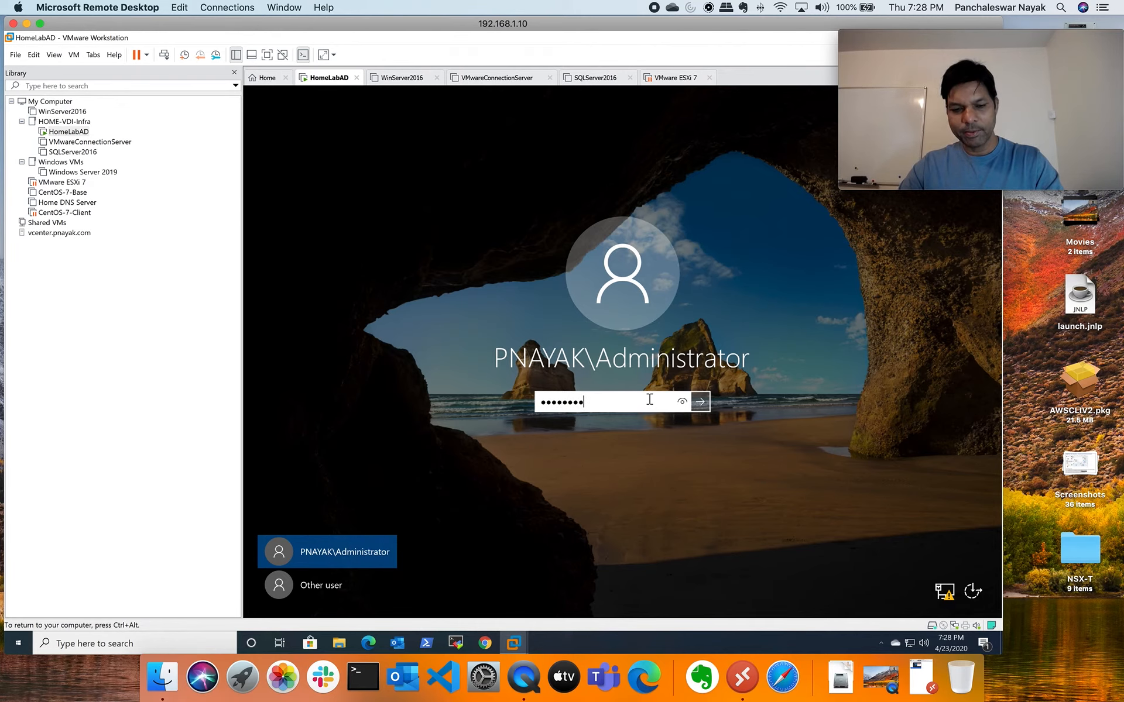
pyautogui.press('Return')
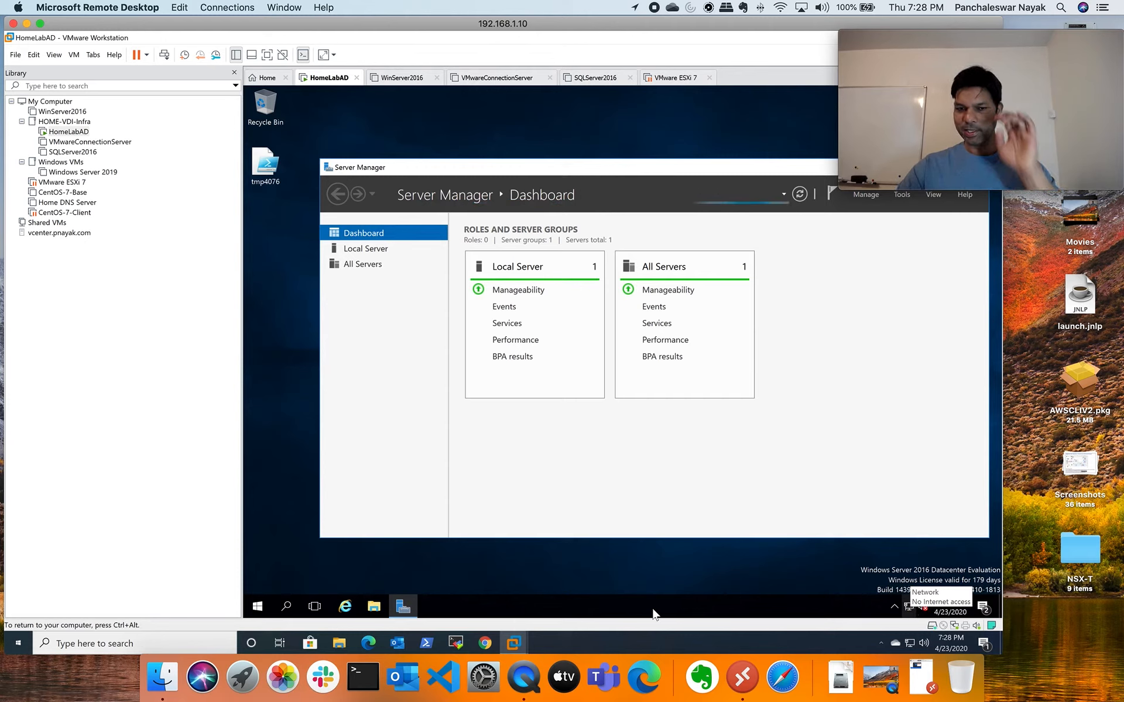
# Go from File Explorer's Network view through Network and Sharing Center to Ethernet0's Properties
pyautogui.click(377, 610)
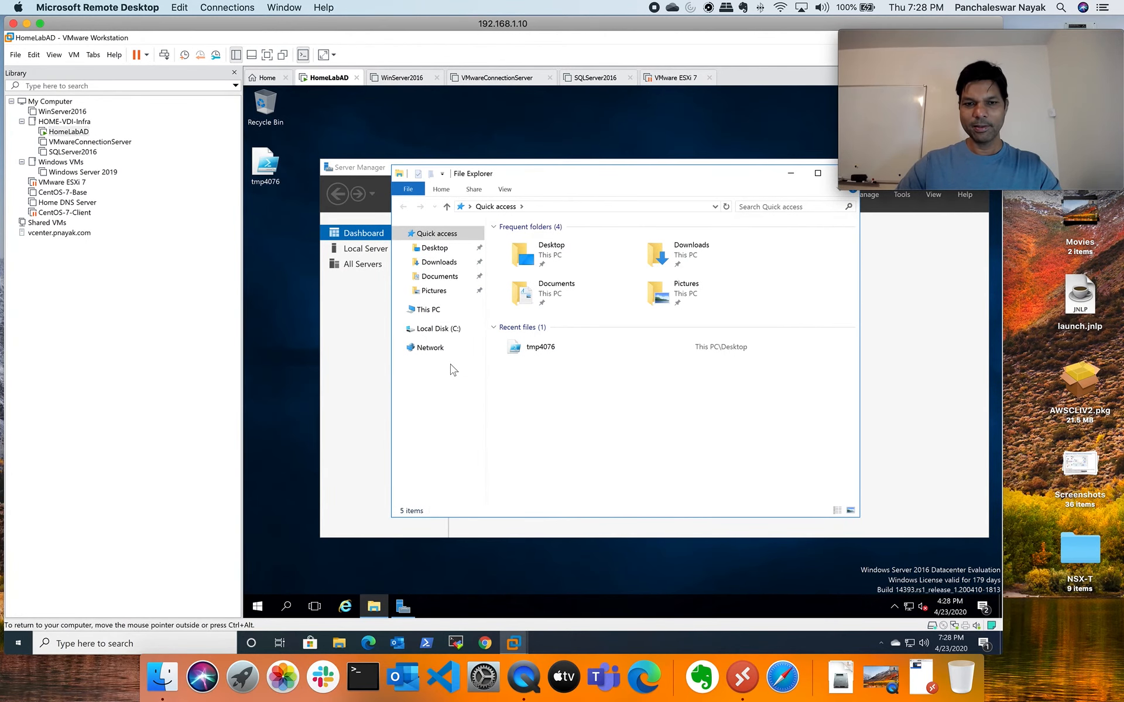
pyautogui.click(432, 348)
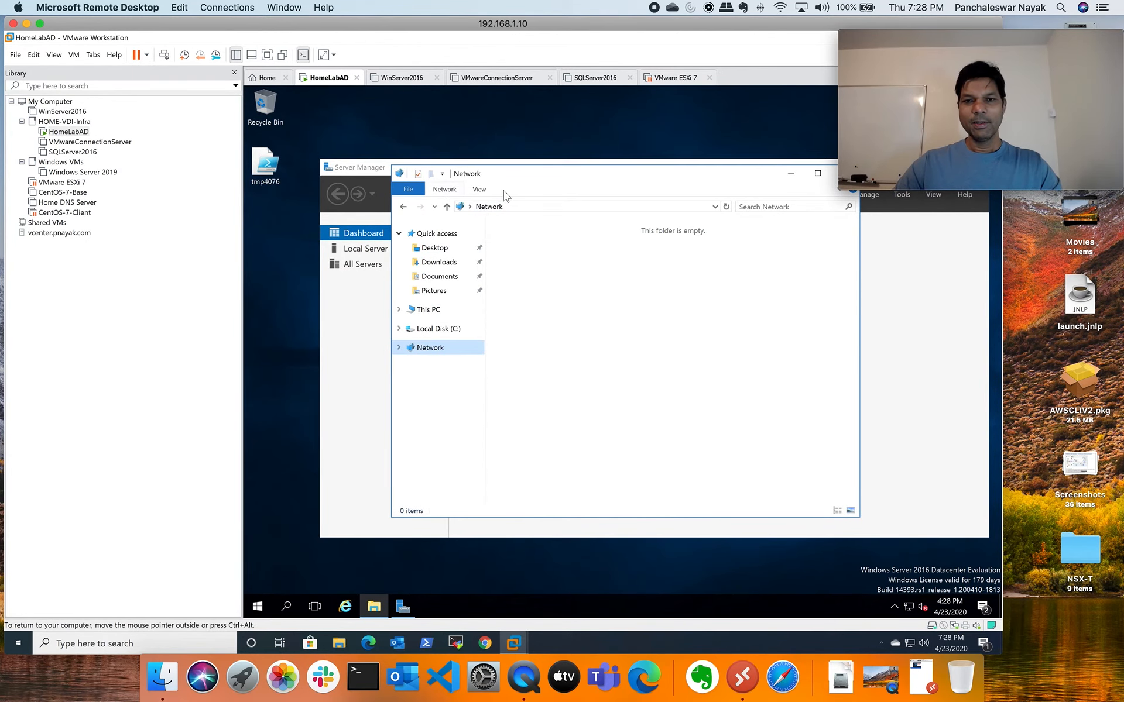
pyautogui.click(444, 189)
pyautogui.click(660, 227)
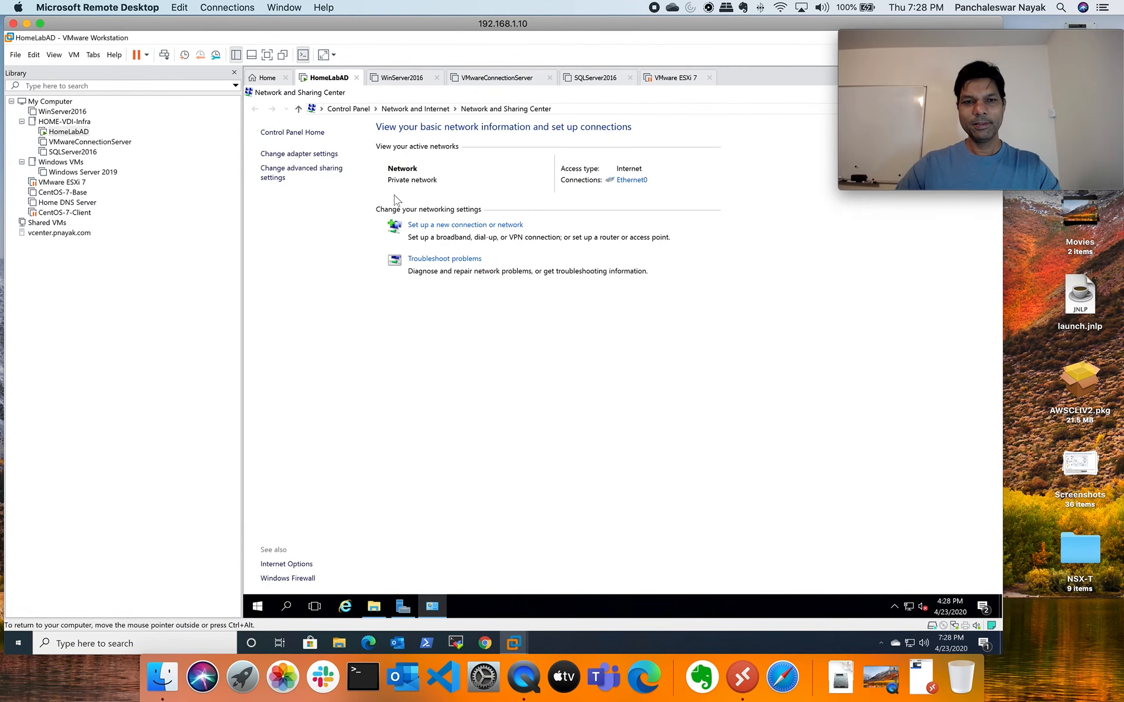
pyautogui.click(299, 154)
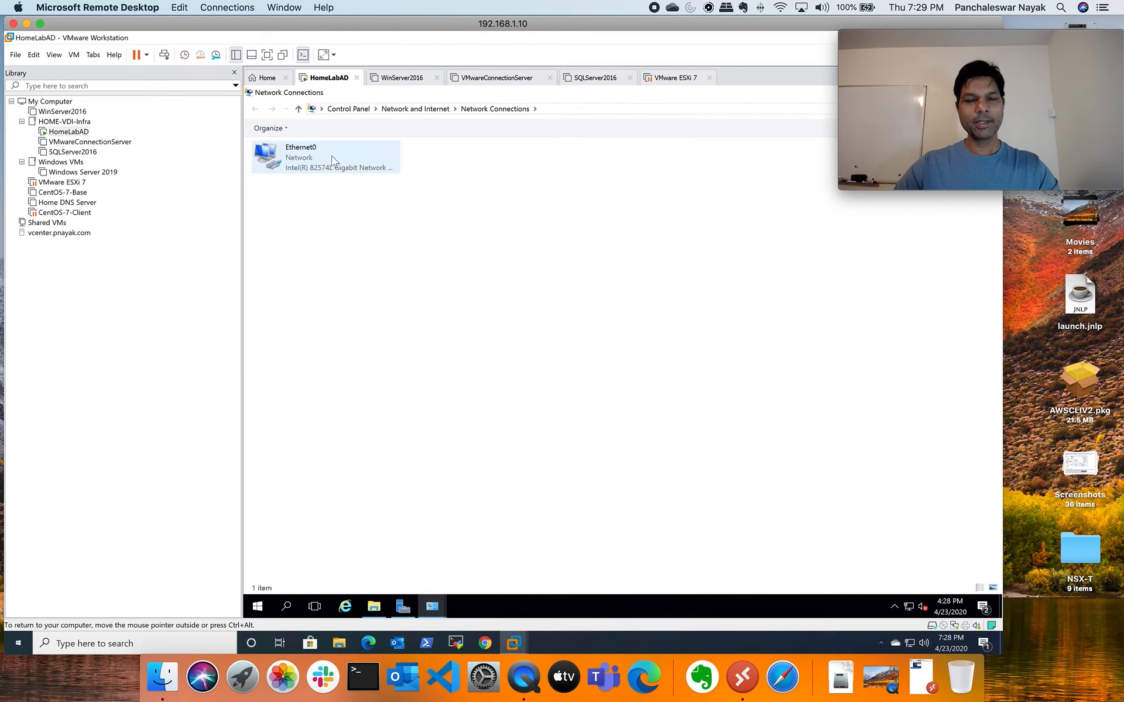
pyautogui.click(295, 161)
pyautogui.rightClick(292, 156)
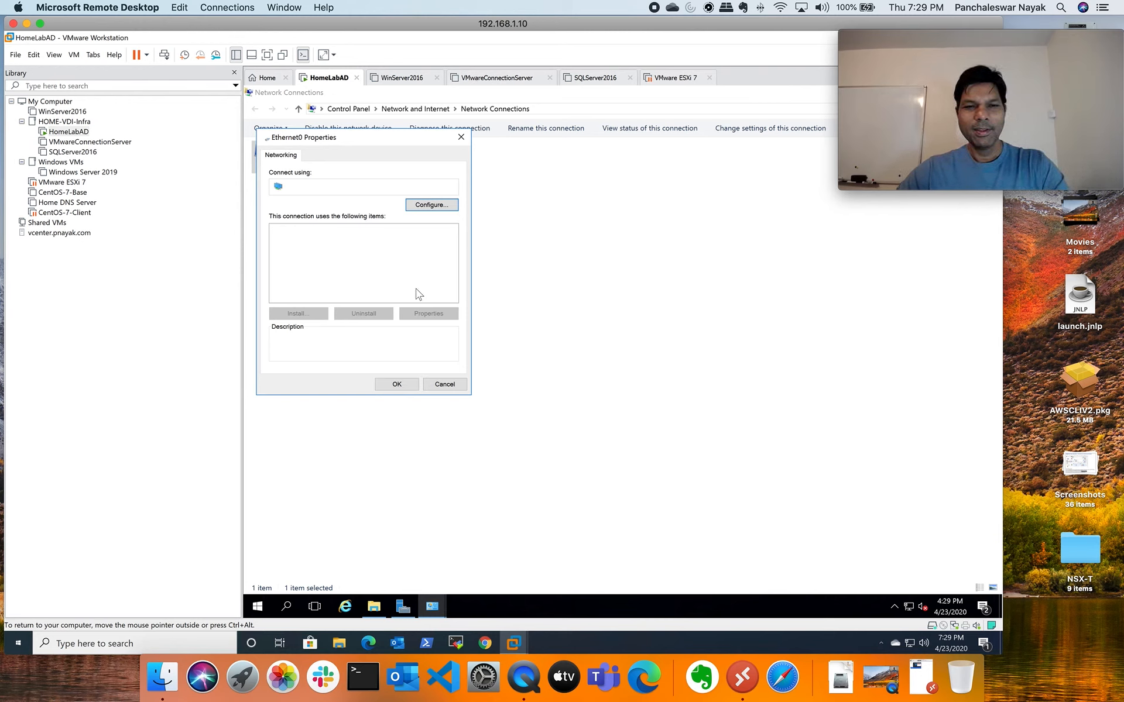
# Check the TCP/IPv4 settings show 192.168.1.21, gateway 192.168.1.1, DNS 127.0.0.1, then close both dialogs
pyautogui.click(385, 259)
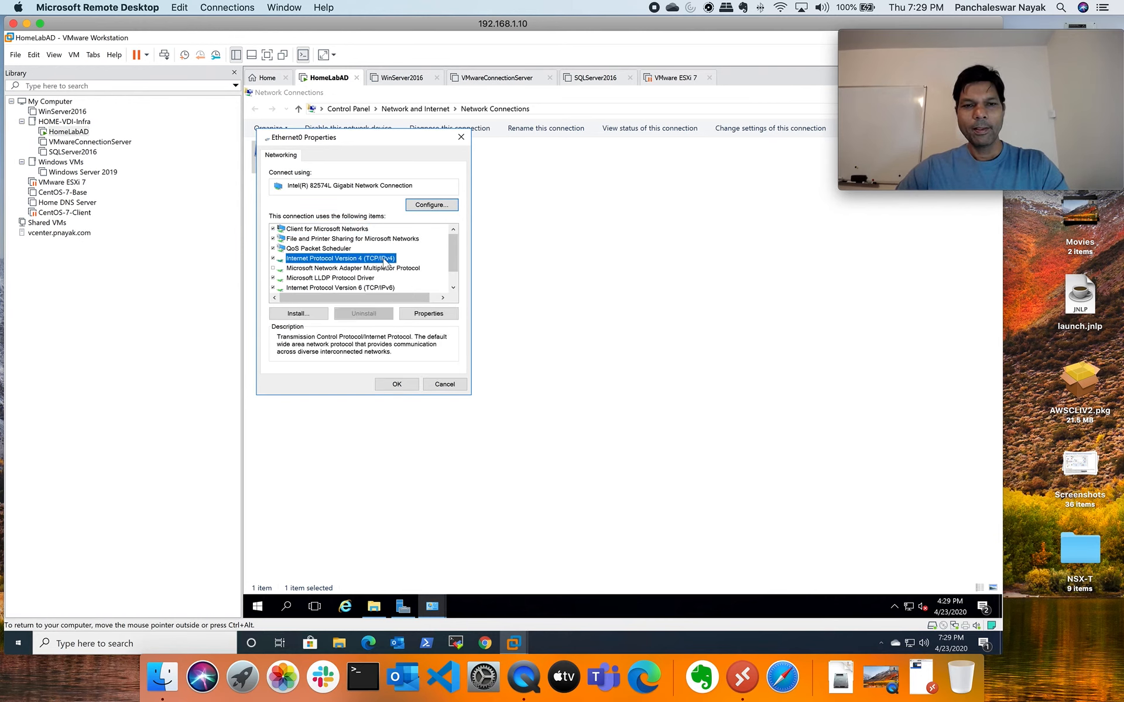
pyautogui.click(428, 314)
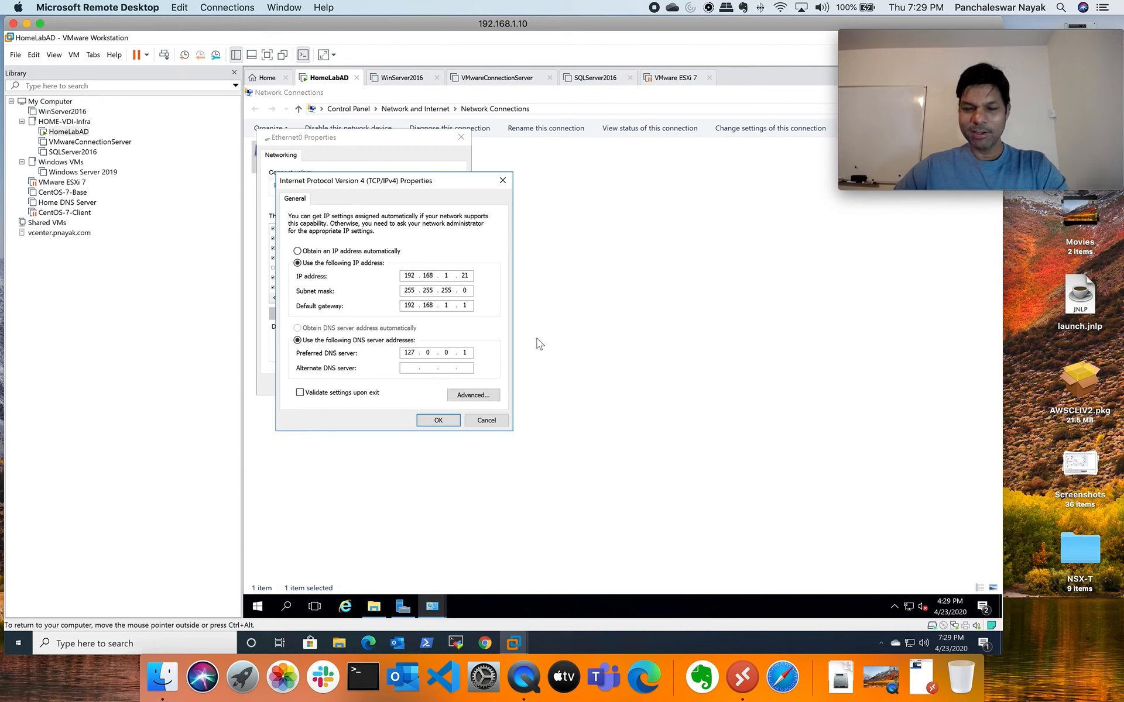
pyautogui.click(437, 421)
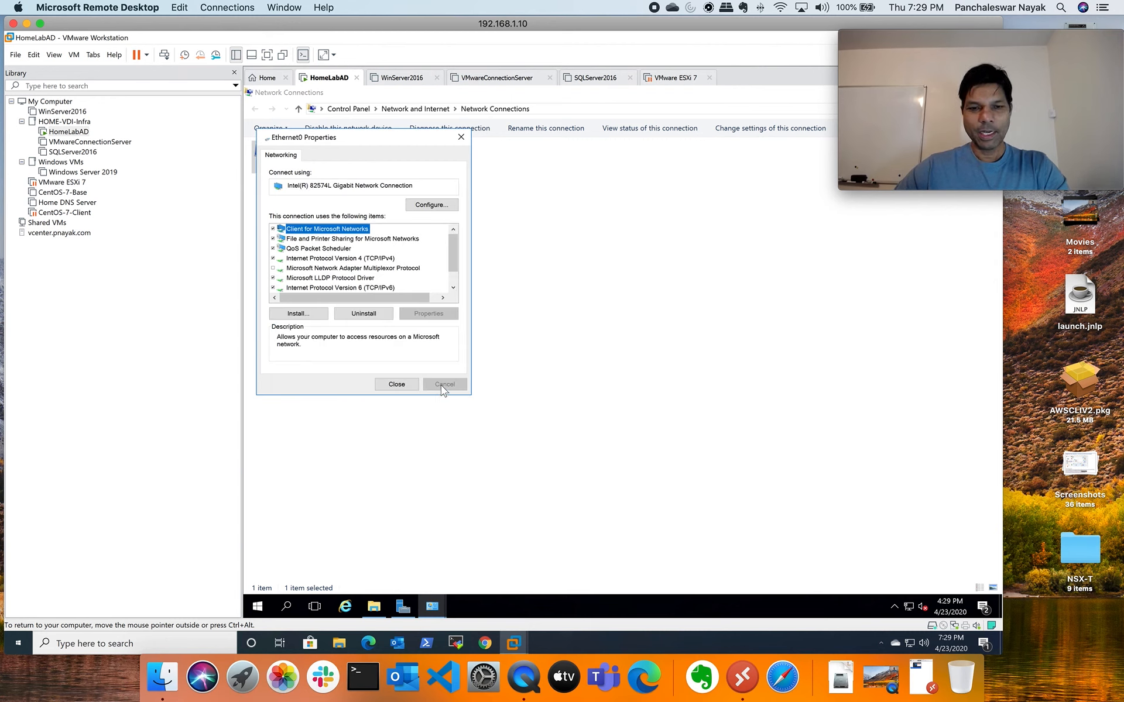
pyautogui.click(396, 384)
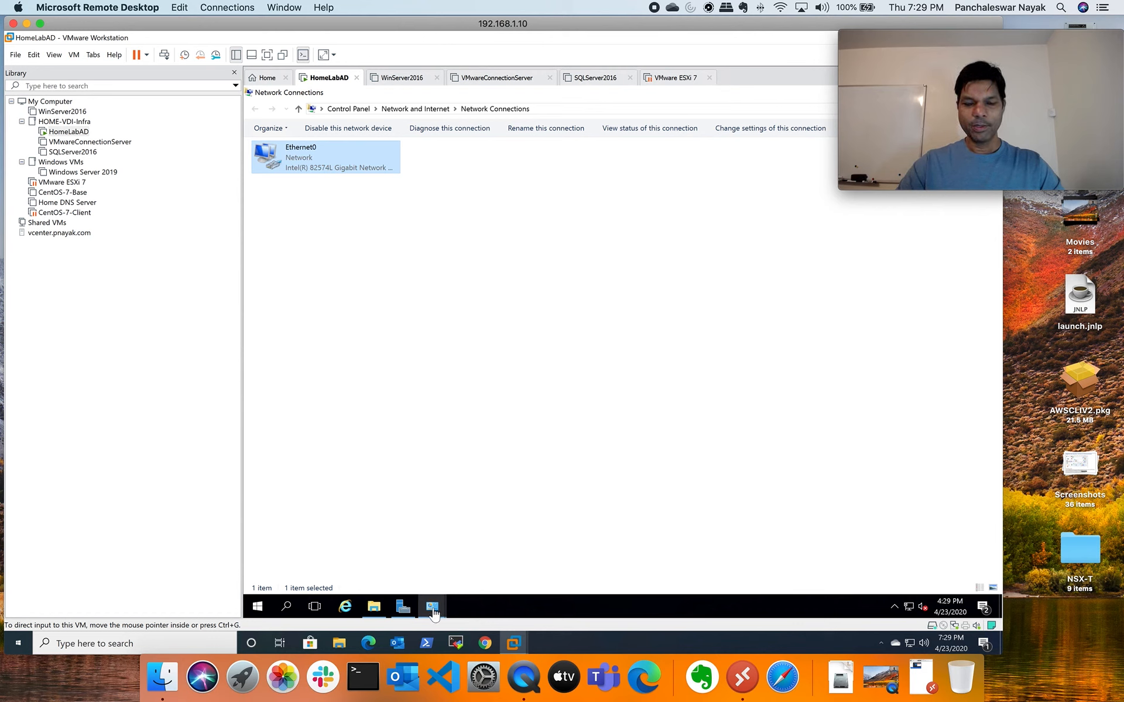
# Restore Network Connections, view the SQLServer2016 summary, and return to the HomeLabAD tab
pyautogui.moveTo(434, 614)
pyautogui.click(499, 548)
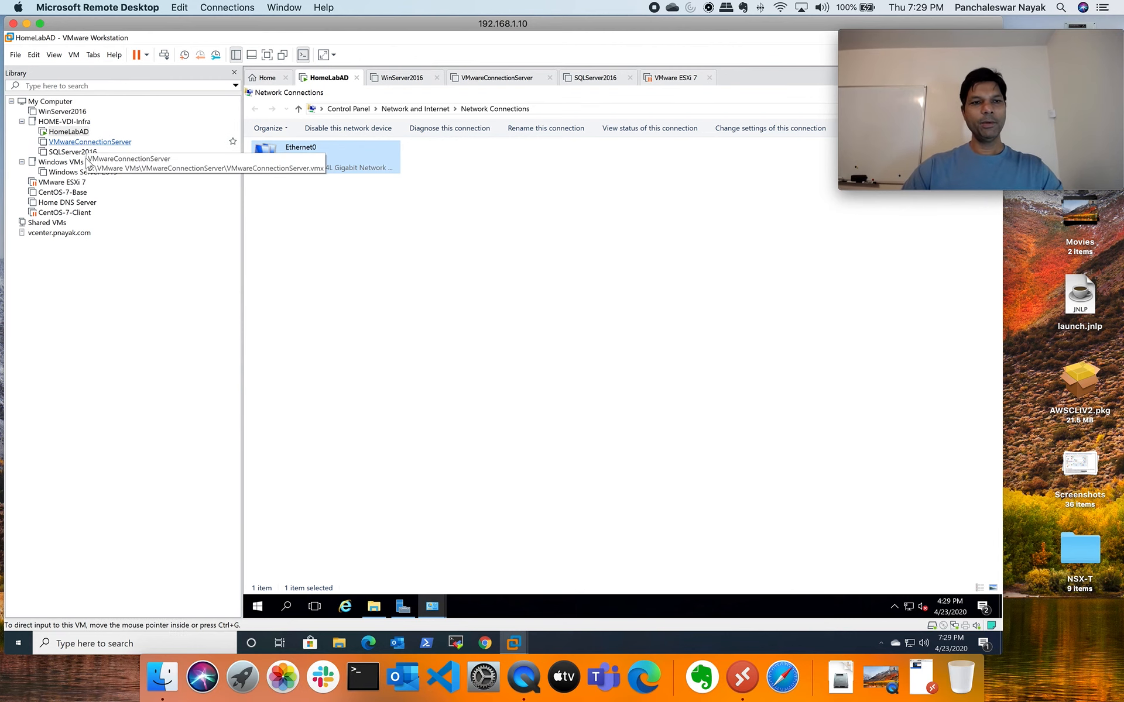
pyautogui.click(87, 153)
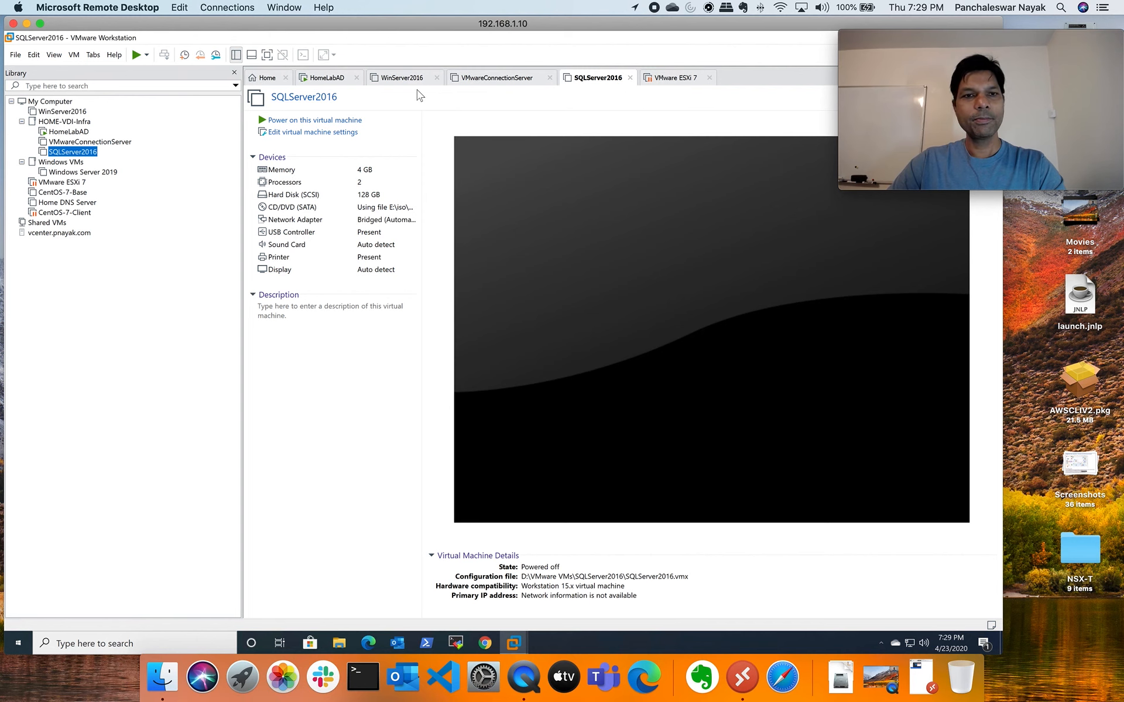
pyautogui.click(330, 79)
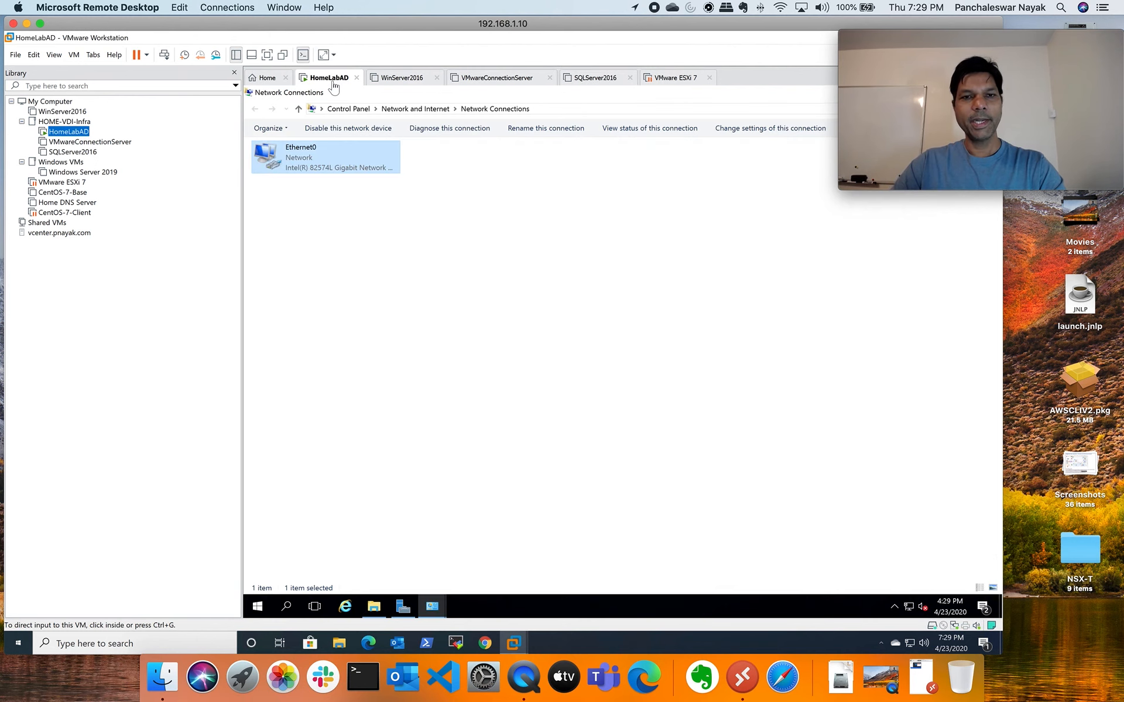
# Close the WinServer2016, VMwareConnectionServer and VMware ESXi 7 tabs, back on HomeLabAD, and exit full screen
pyautogui.click(404, 80)
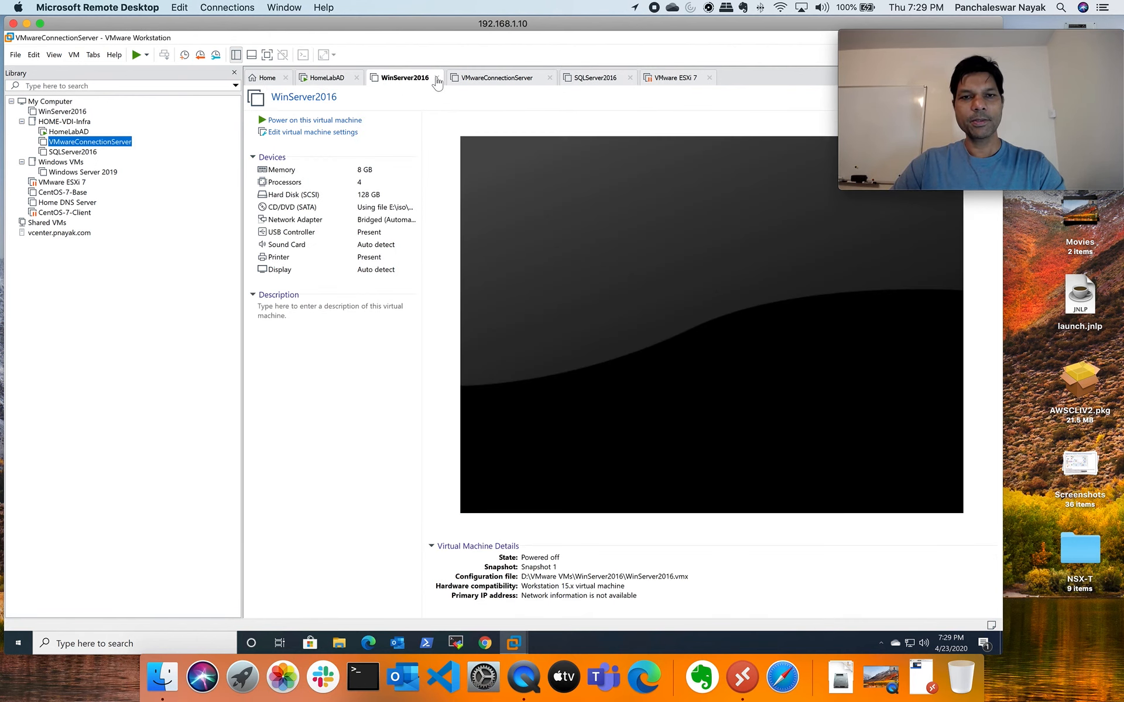
pyautogui.click(437, 79)
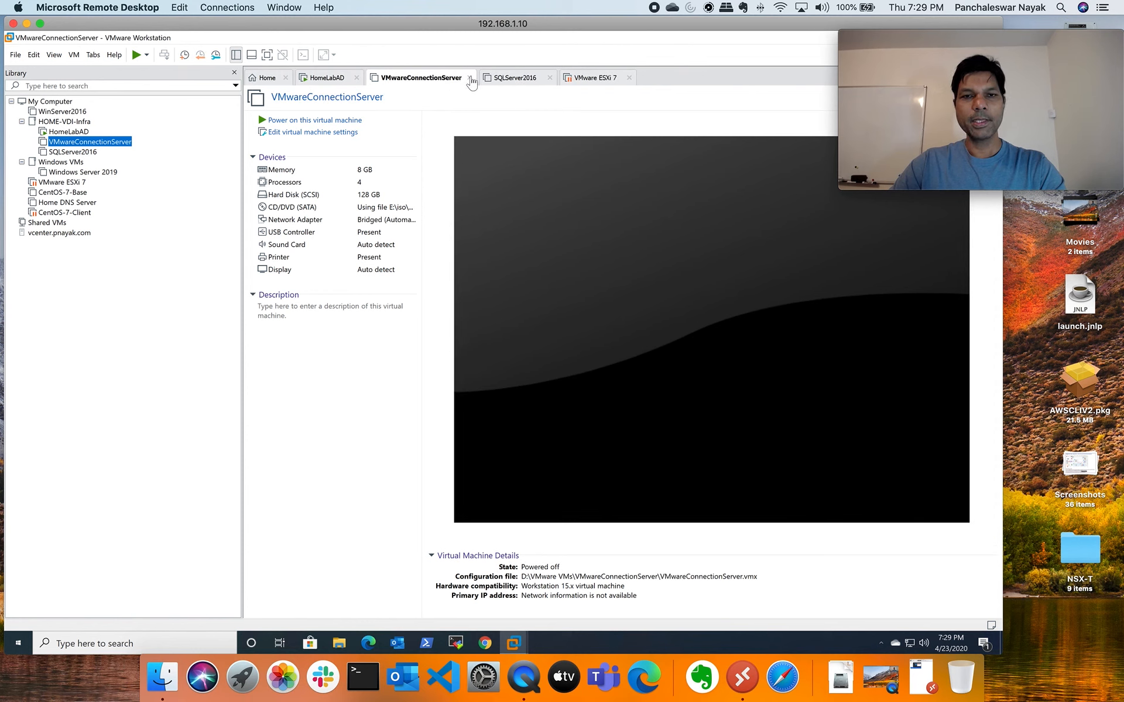
pyautogui.click(470, 77)
pyautogui.click(490, 81)
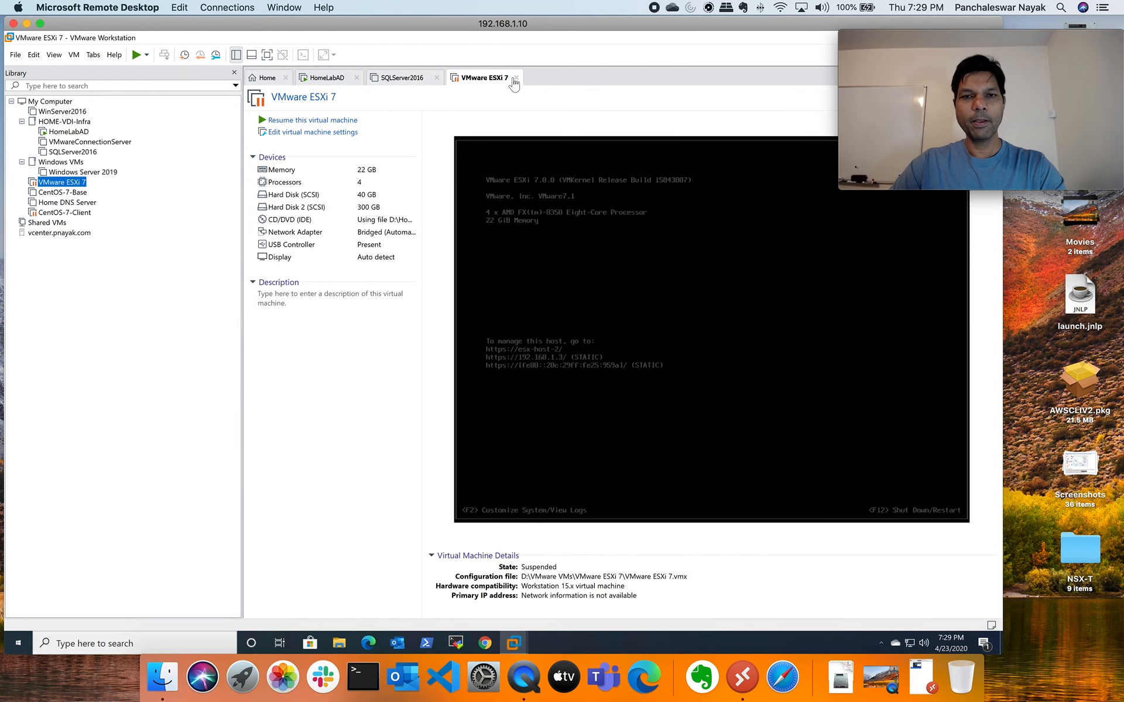
pyautogui.click(516, 79)
pyautogui.click(332, 79)
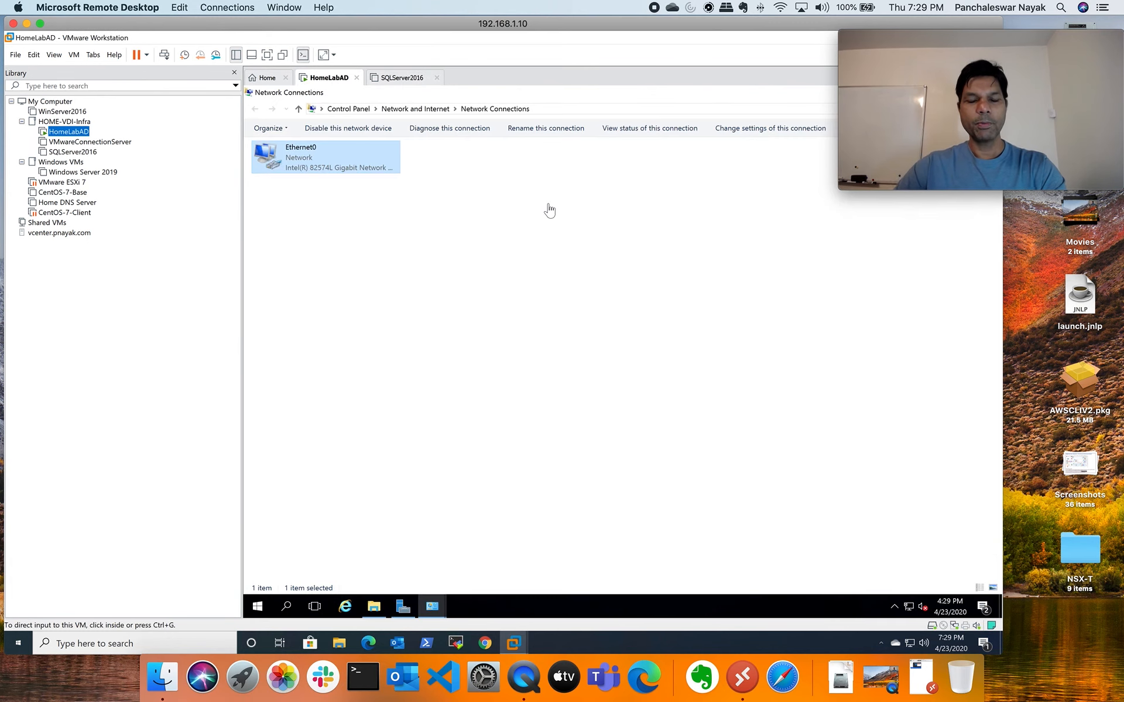
pyautogui.moveTo(932, 48)
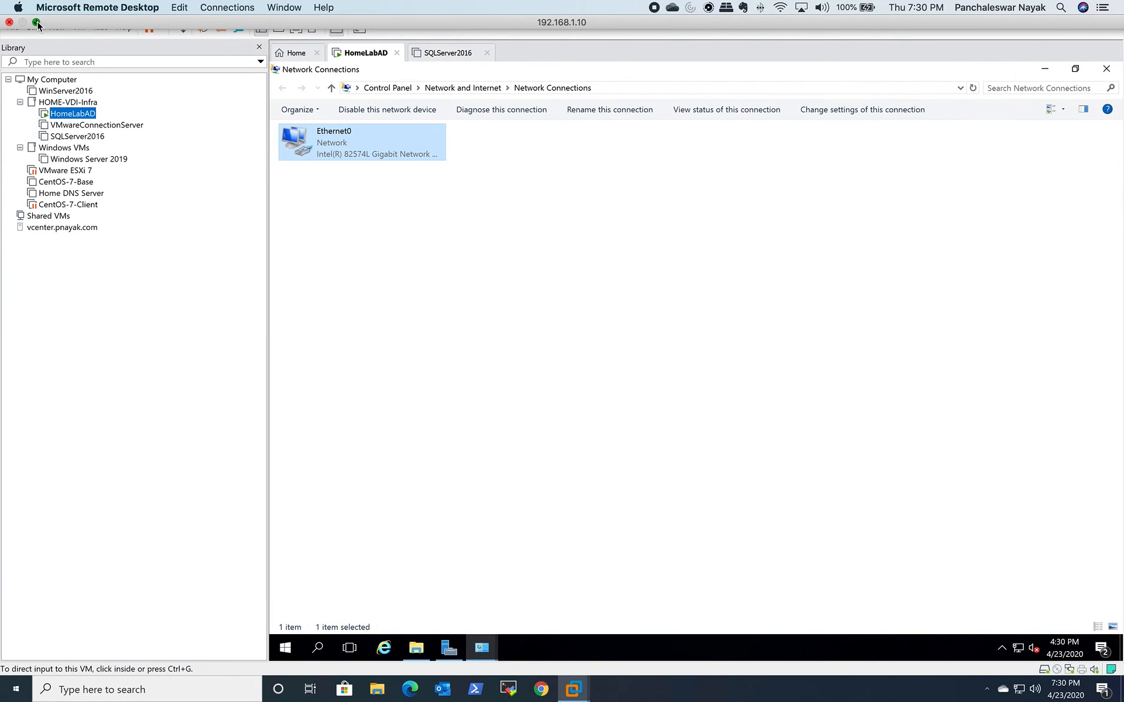
pyautogui.click(37, 21)
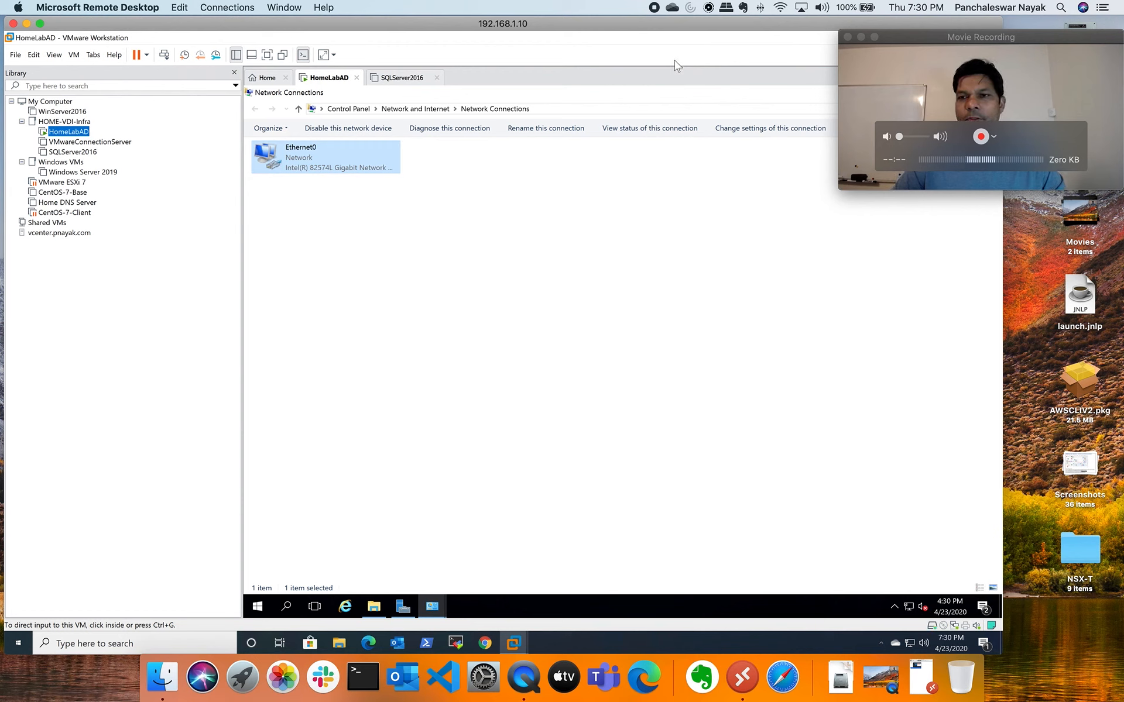